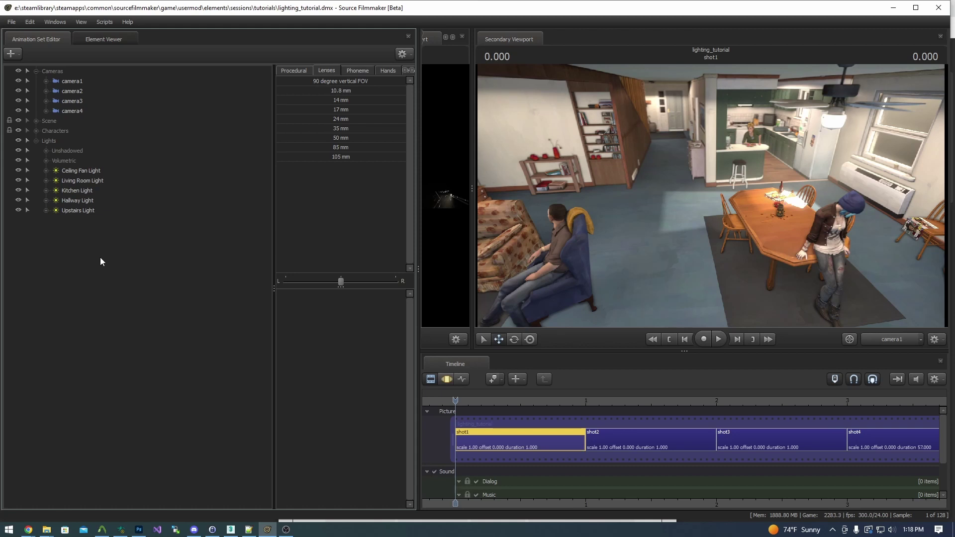
# Step: Copy all the lights from shot1 and paste their animation sets into shot2
pyautogui.click(79, 209)
pyautogui.keyDown('shift'); pyautogui.click(64, 149); pyautogui.keyUp('shift')
pyautogui.rightClick(101, 170)
pyautogui.click(126, 188)
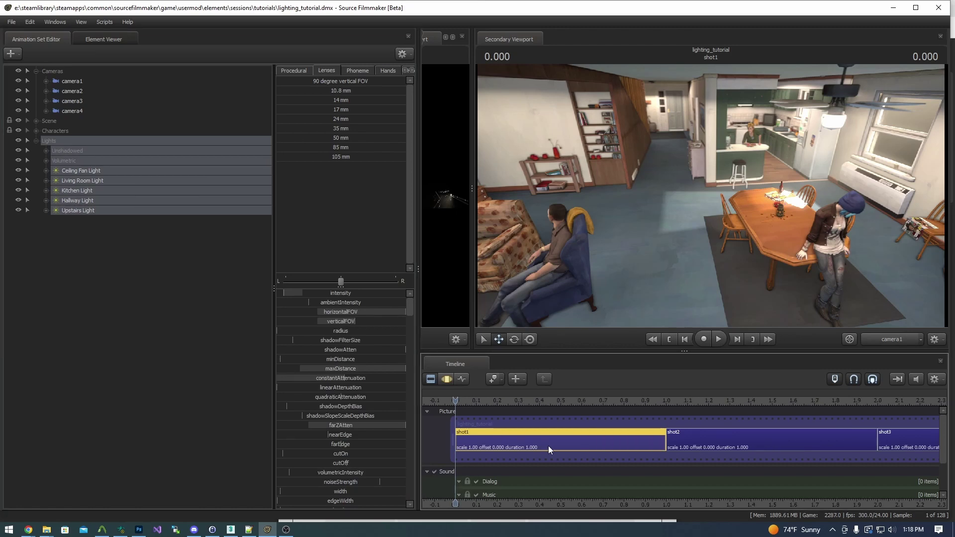
pyautogui.doubleClick(547, 444)
pyautogui.rightClick(149, 291)
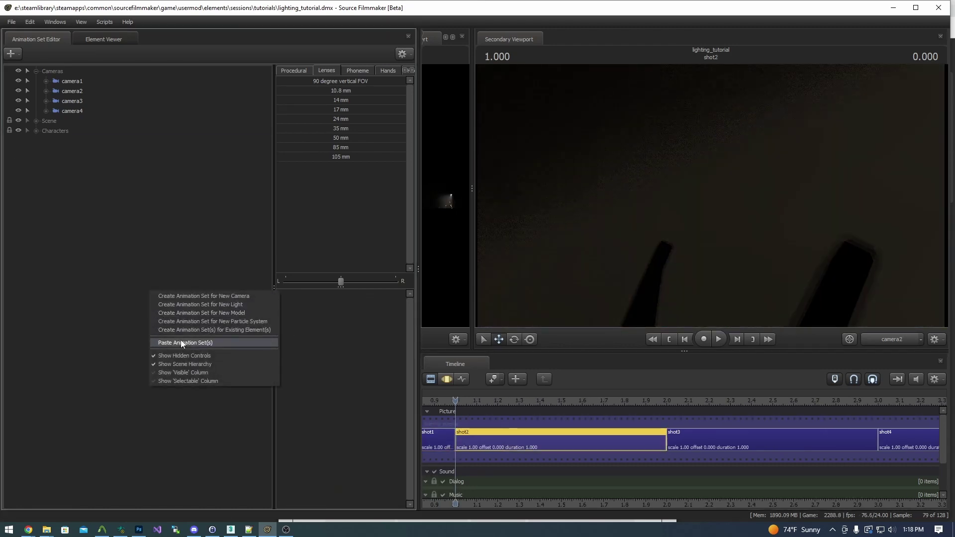
pyautogui.click(180, 339)
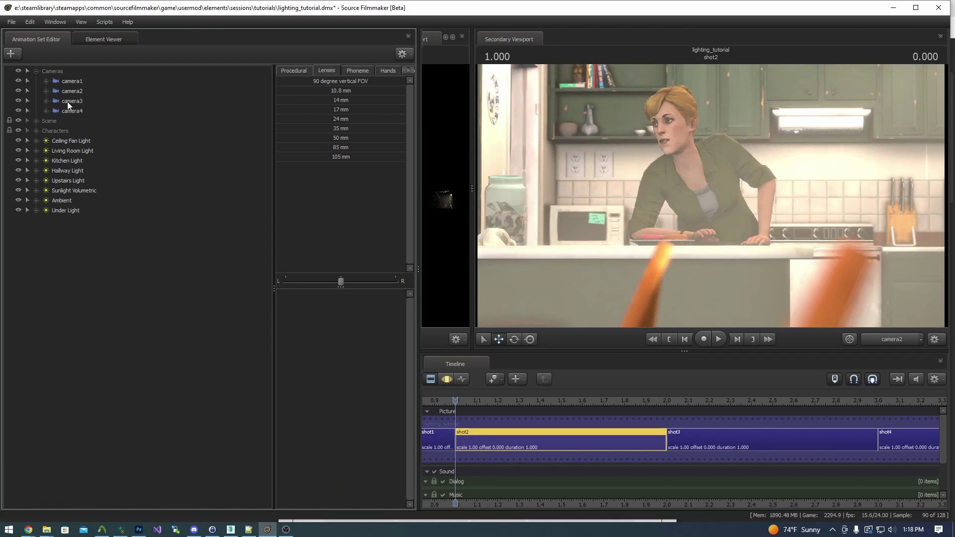
# Step: Remap the Kitchen Light's intensity slider to a smaller range and lower the light's intensity in shot2
pyautogui.click(18, 160)
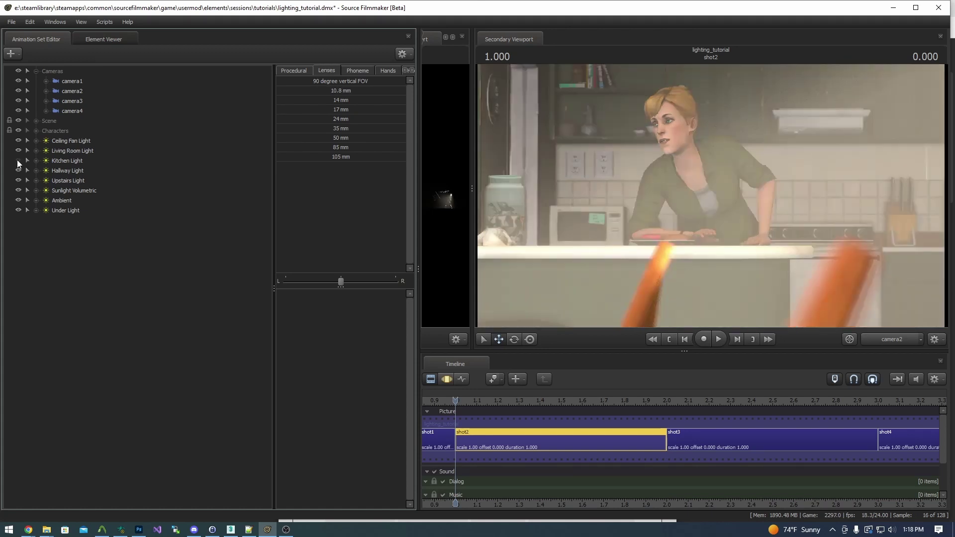
pyautogui.click(18, 161)
pyautogui.click(70, 161)
pyautogui.click(447, 379)
pyautogui.rightClick(339, 292)
pyautogui.click(362, 310)
pyautogui.click(469, 262)
pyautogui.press('BackSpace')
pyautogui.click(464, 274)
pyautogui.press('BackSpace')
pyautogui.click(472, 290)
pyautogui.moveTo(305, 294); pyautogui.dragTo(293, 294)
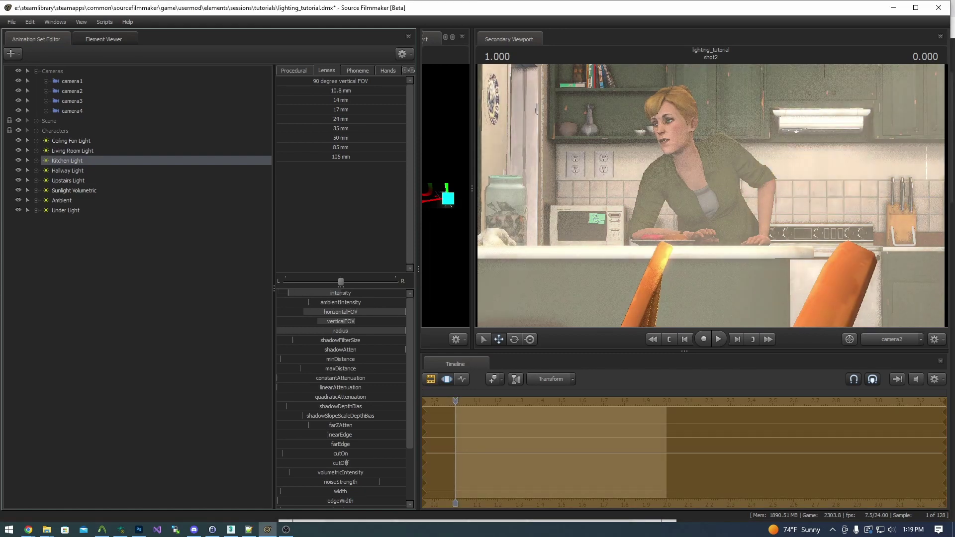
pyautogui.click(431, 379)
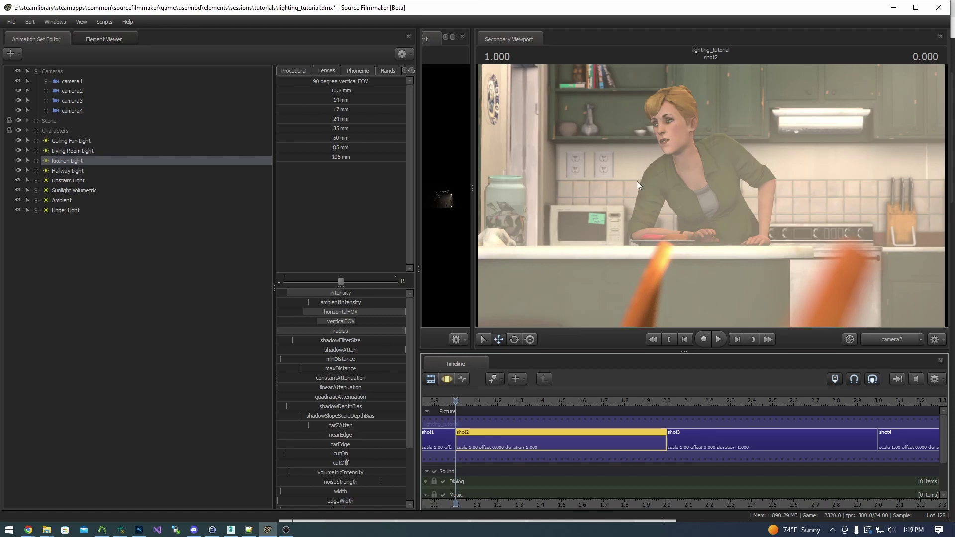
# Step: Create a new light in shot2 and load it into the primary viewport
pyautogui.click(49, 264)
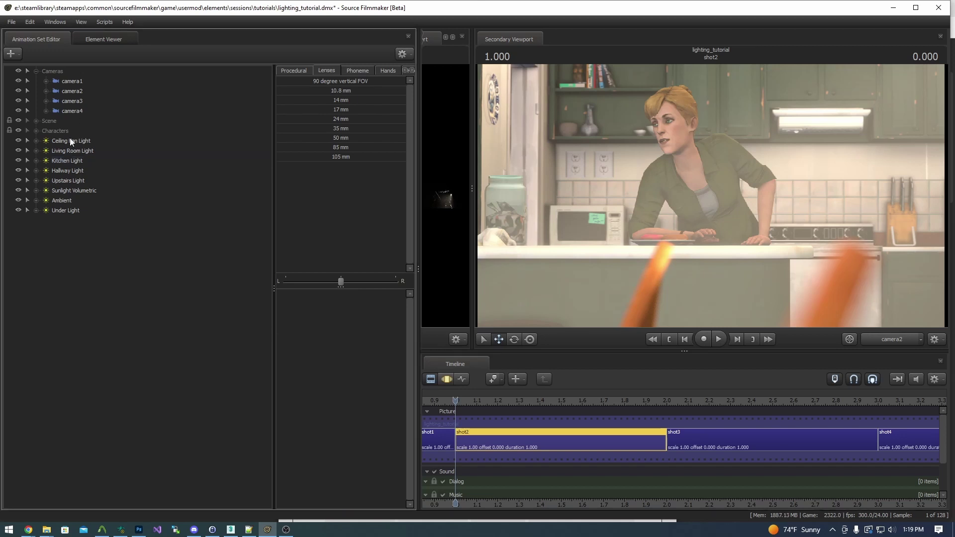
pyautogui.click(16, 55)
pyautogui.click(69, 76)
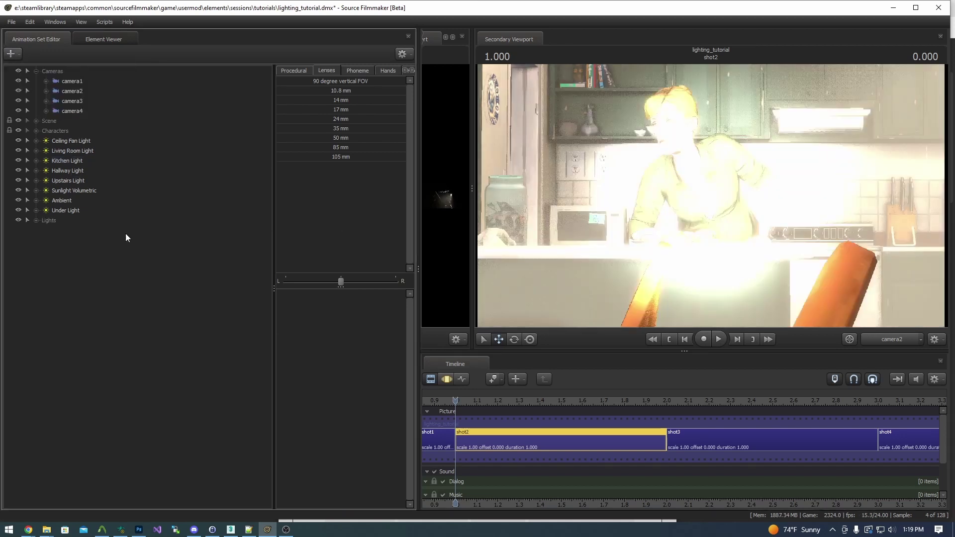
pyautogui.click(36, 220)
pyautogui.moveTo(67, 233); pyautogui.dragTo(451, 203)
# Step: Move the eight pasted lights into the Lights group with light1 kept outside, and hide the collapsed group
pyautogui.click(75, 210)
pyautogui.keyDown('shift'); pyautogui.click(75, 142); pyautogui.keyUp('shift')
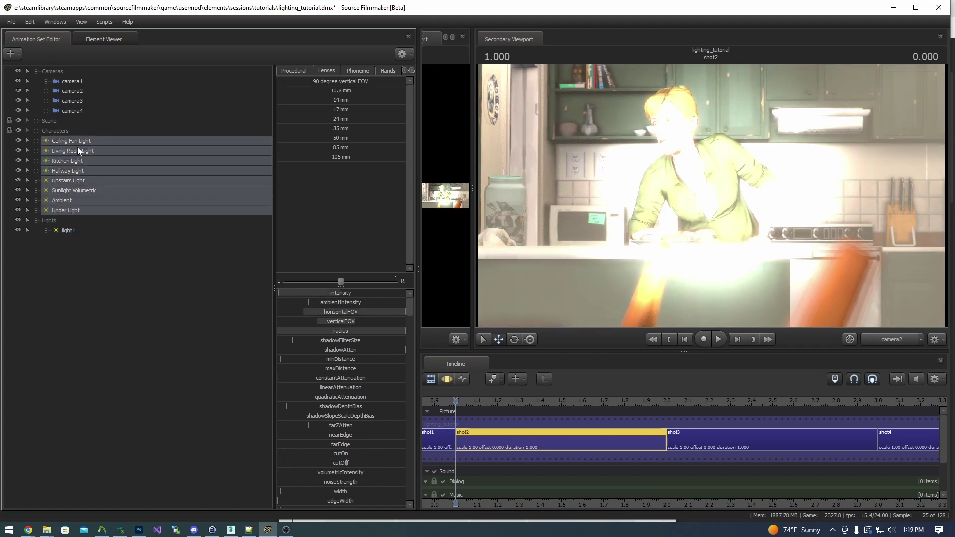
pyautogui.rightClick(81, 147)
pyautogui.click(49, 261)
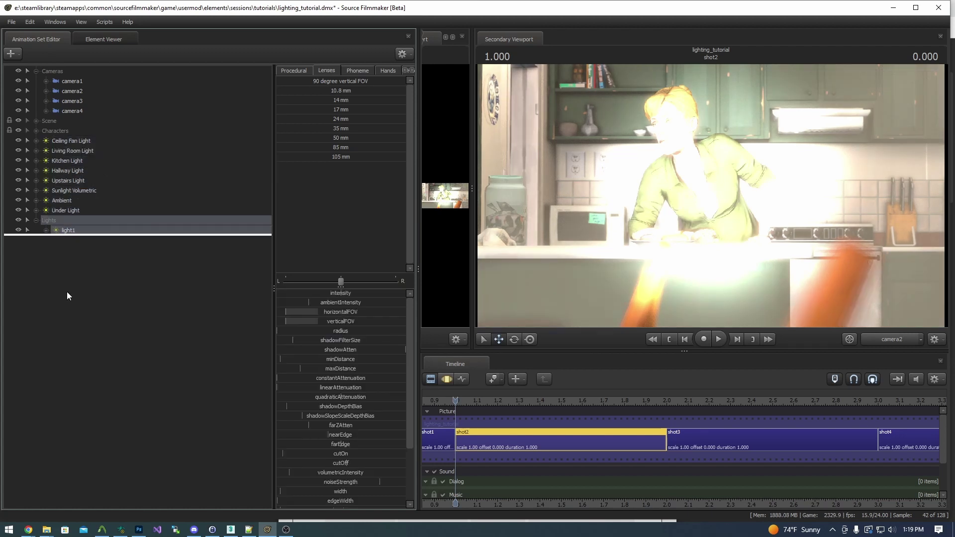
pyautogui.click(68, 210)
pyautogui.keyDown('shift'); pyautogui.click(71, 141); pyautogui.keyUp('shift')
pyautogui.moveTo(70, 141); pyautogui.dragTo(55, 219)
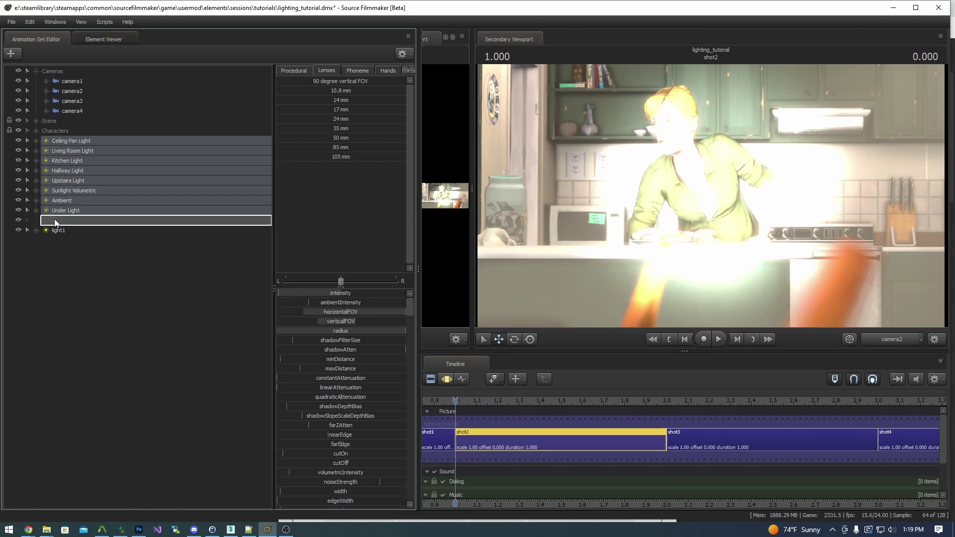
pyautogui.click(37, 141)
pyautogui.click(18, 141)
# Step: Position light1 behind the woman as a rim light by looking through it, and increase its horizontalFOV
pyautogui.click(53, 150)
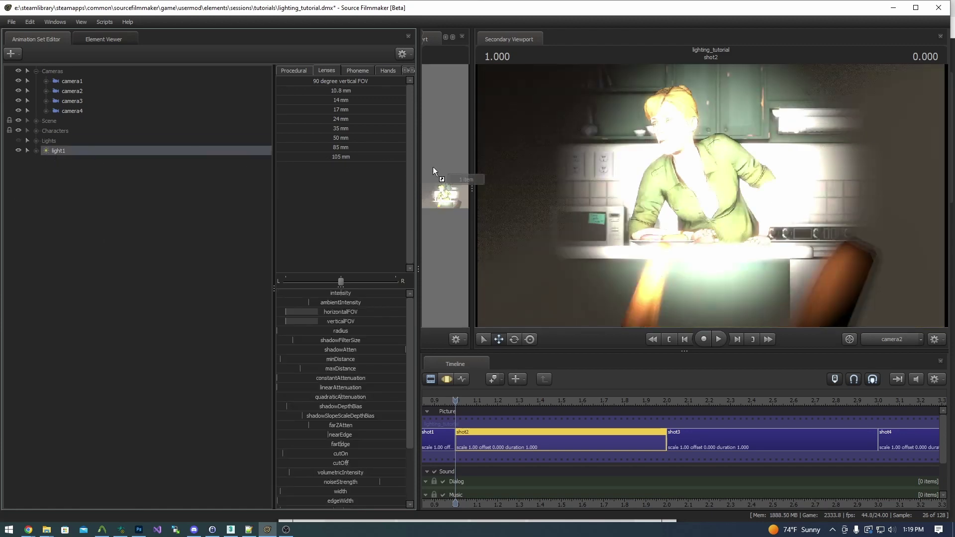
pyautogui.moveTo(471, 164); pyautogui.dragTo(611, 181)
pyautogui.click(442, 381)
pyautogui.moveTo(515, 195); pyautogui.dragTo(468, 202)
pyautogui.press('w')
pyautogui.moveTo(334, 314)
pyautogui.mouseDown()
pyautogui.moveTo(361, 315)
pyautogui.moveTo(347, 315)
pyautogui.mouseUp()
pyautogui.moveTo(493, 204)
pyautogui.mouseDown()
pyautogui.moveTo(540, 204)
pyautogui.moveTo(478, 205)
pyautogui.moveTo(493, 204)
pyautogui.mouseUp()
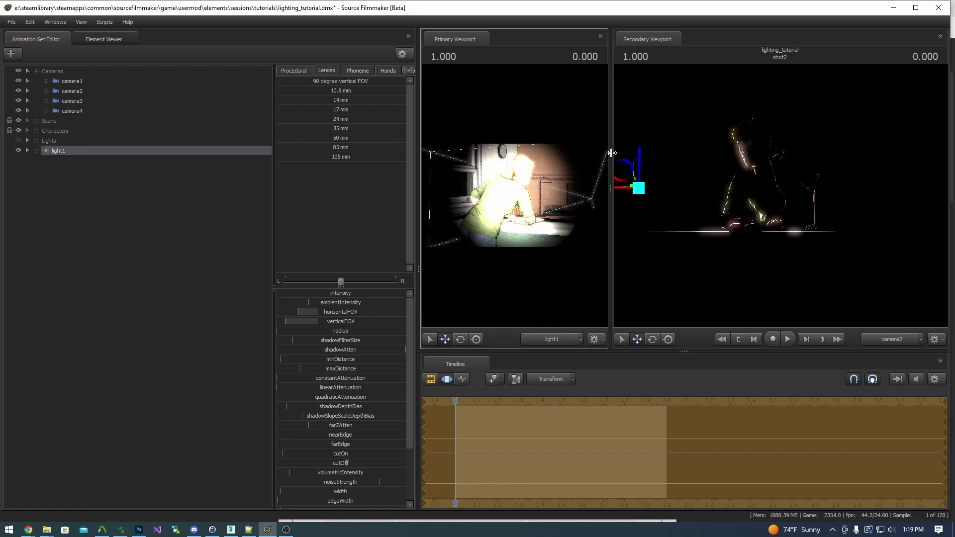
pyautogui.moveTo(611, 153); pyautogui.dragTo(414, 173)
# Step: Increase light1's radius and lower its color_red and color_green for a cooler tint
pyautogui.moveTo(332, 330); pyautogui.dragTo(408, 358)
pyautogui.click(429, 379)
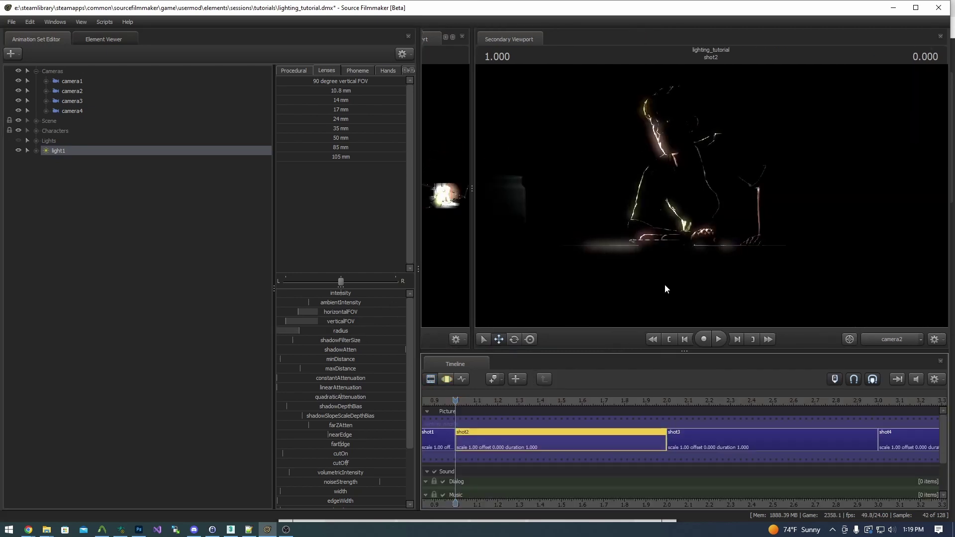
pyautogui.click(446, 380)
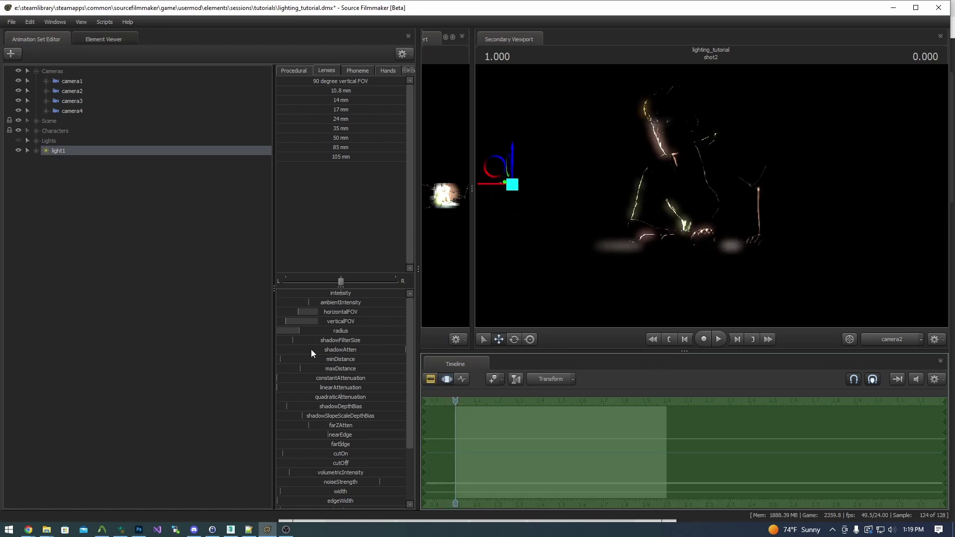
pyautogui.scroll(-3, 396, 482)
pyautogui.moveTo(398, 457); pyautogui.dragTo(379, 466)
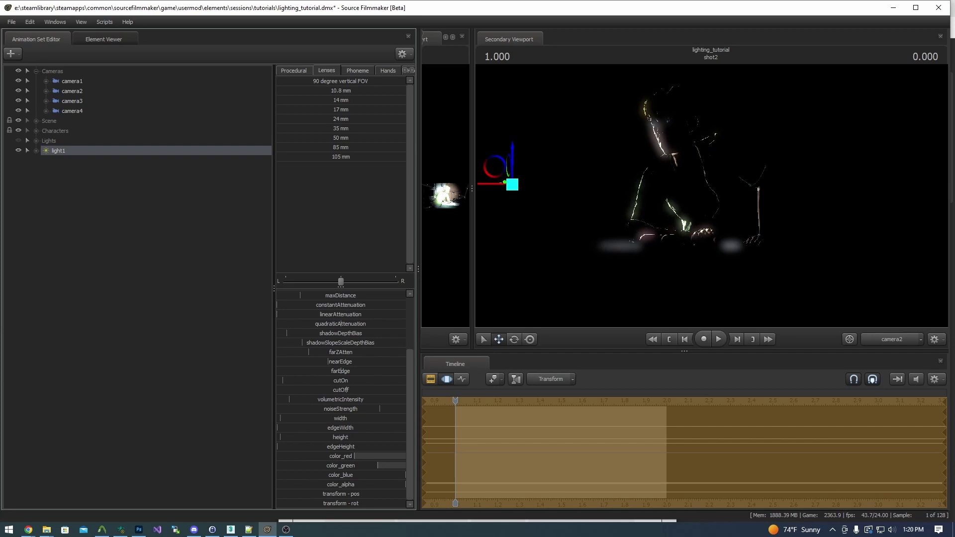
pyautogui.click(431, 379)
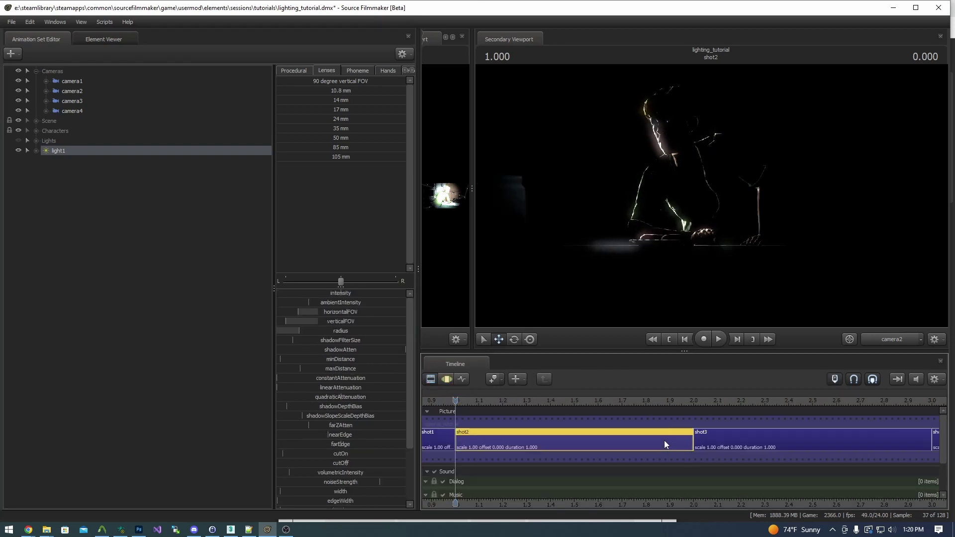
# Step: Lower light1's intensity and show the Lights group again
pyautogui.click(447, 379)
pyautogui.moveTo(341, 293); pyautogui.dragTo(286, 293)
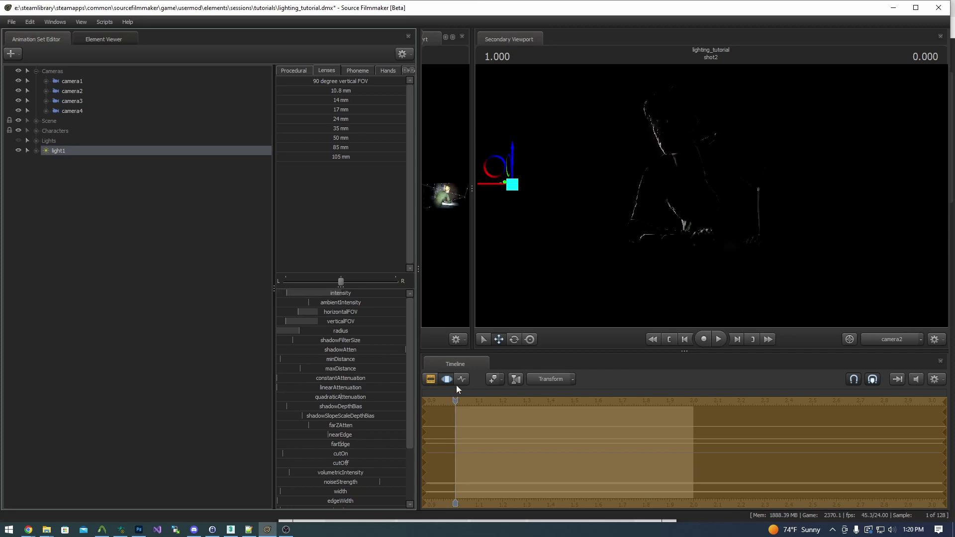
pyautogui.click(431, 379)
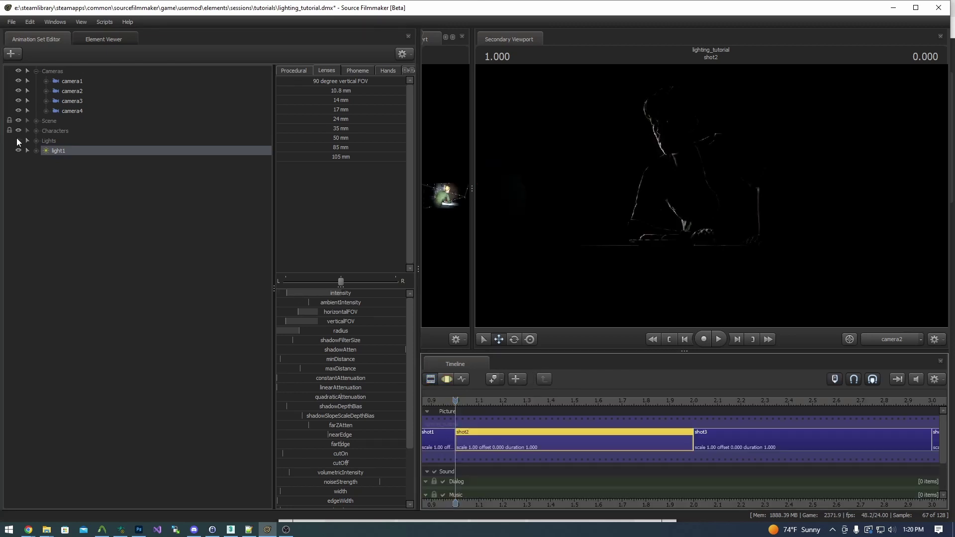
pyautogui.click(18, 140)
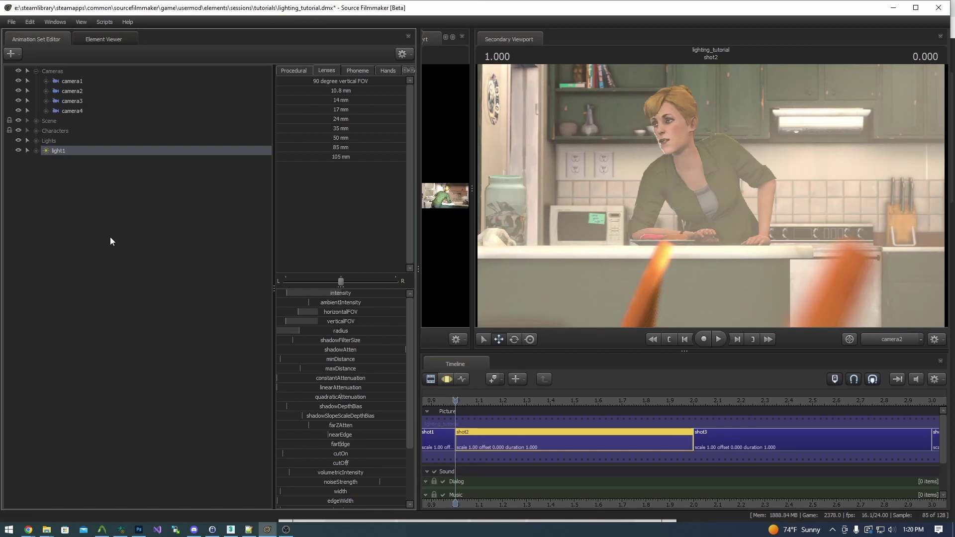
# Step: Rename light1 as "Rimlight 1"
pyautogui.rightClick(65, 151)
pyautogui.click(76, 155)
pyautogui.write('Rimlight 1')
pyautogui.click(468, 274)
# Step: Add another new light to shot2 and widen the primary viewport
pyautogui.click(38, 200)
pyautogui.click(15, 53)
pyautogui.click(75, 77)
pyautogui.click(36, 150)
pyautogui.moveTo(55, 151); pyautogui.dragTo(577, 162)
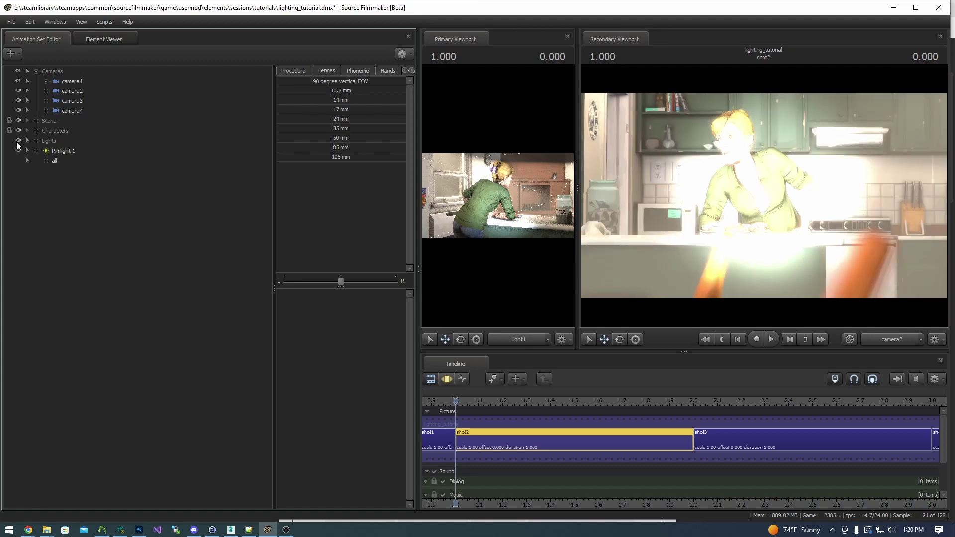
# Step: Move the new light1 out of the Lights group, hide the group, and load light1 into the primary viewport
pyautogui.click(18, 141)
pyautogui.moveTo(54, 152); pyautogui.dragTo(438, 182)
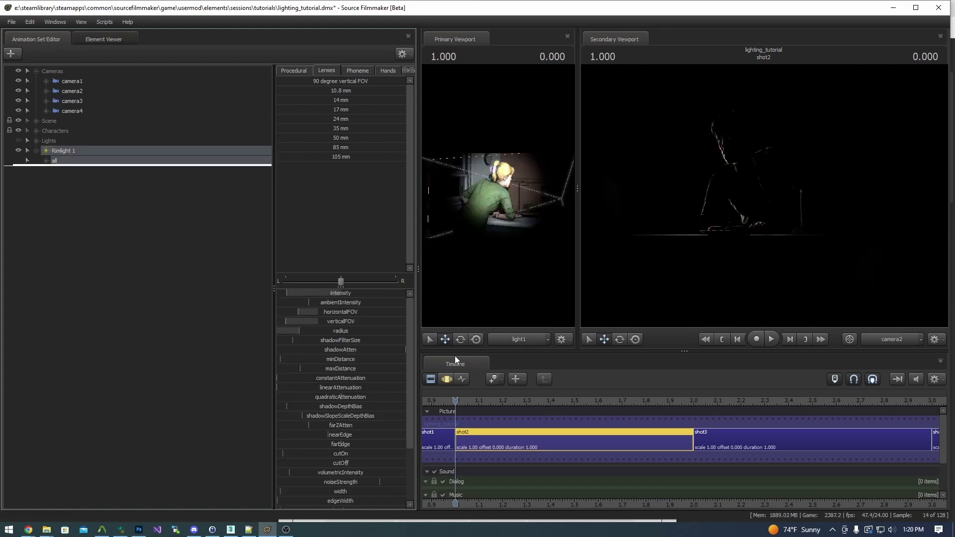
pyautogui.click(447, 379)
pyautogui.click(9, 56)
pyautogui.press('Escape')
pyautogui.click(35, 141)
pyautogui.click(18, 141)
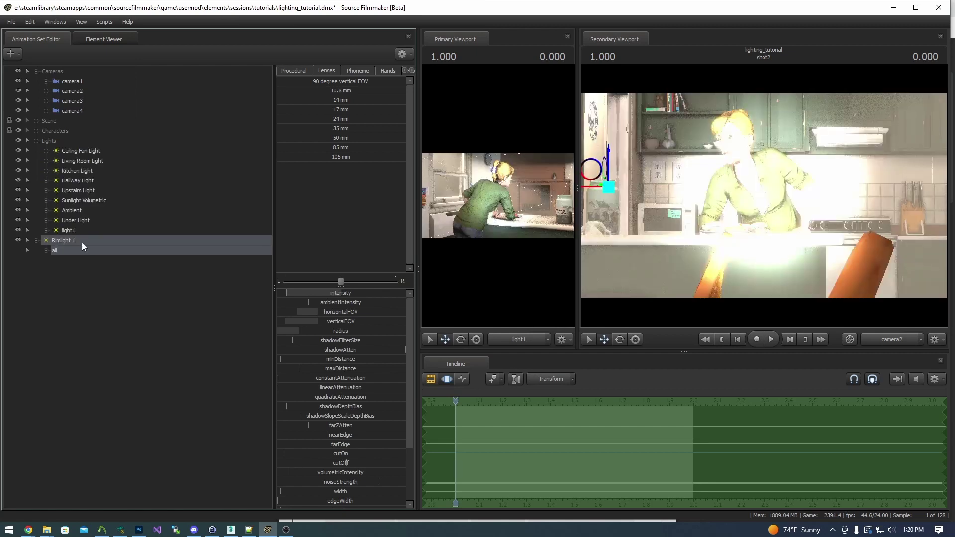
pyautogui.moveTo(72, 230); pyautogui.dragTo(82, 259)
pyautogui.click(36, 141)
pyautogui.click(18, 141)
pyautogui.click(58, 171)
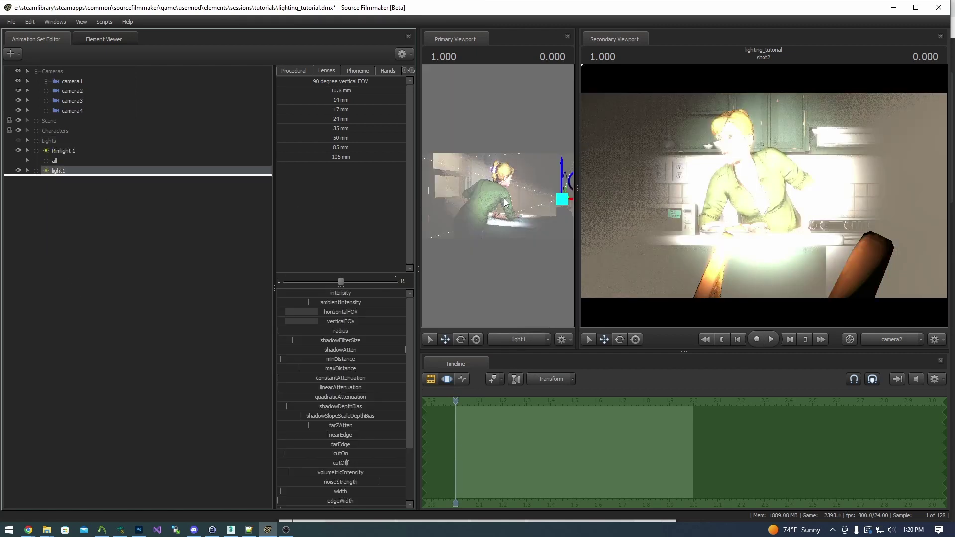
# Step: Aim light1 at the woman's front with lighting switched off in the primary viewport, and re-enable lighting
pyautogui.rightClick(517, 200)
pyautogui.click(517, 222)
pyautogui.moveTo(498, 195); pyautogui.dragTo(543, 196)
pyautogui.rightClick(500, 198)
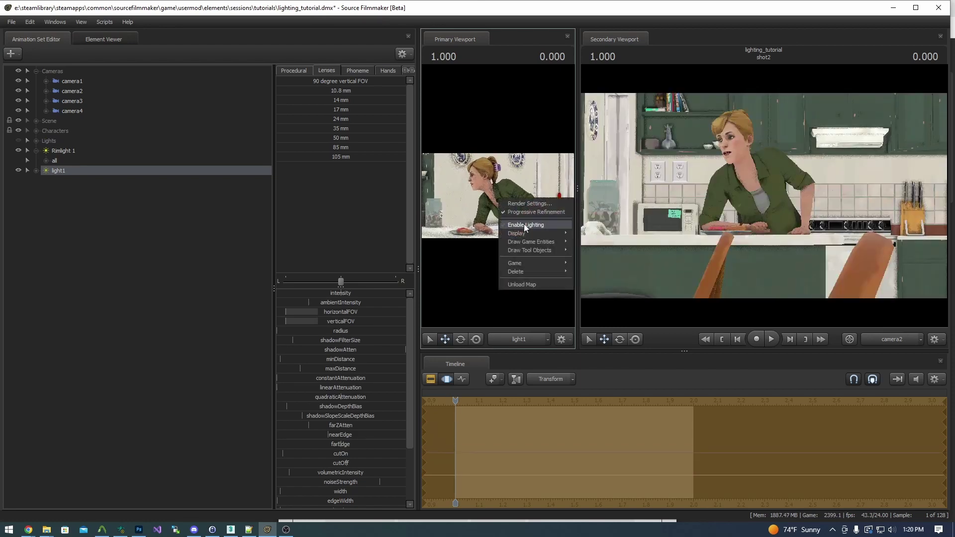
pyautogui.click(523, 224)
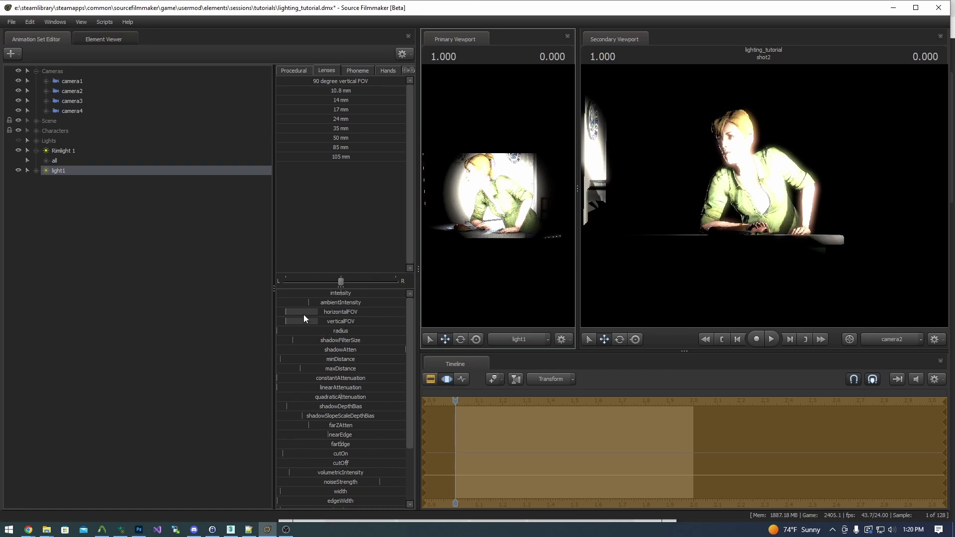
# Step: Raise light1's radius to the maximum and lower its color_blue for a warmer tint, with the result shown in a larger secondary viewport
pyautogui.moveTo(323, 330); pyautogui.dragTo(405, 330)
pyautogui.scroll(-3, 376, 371)
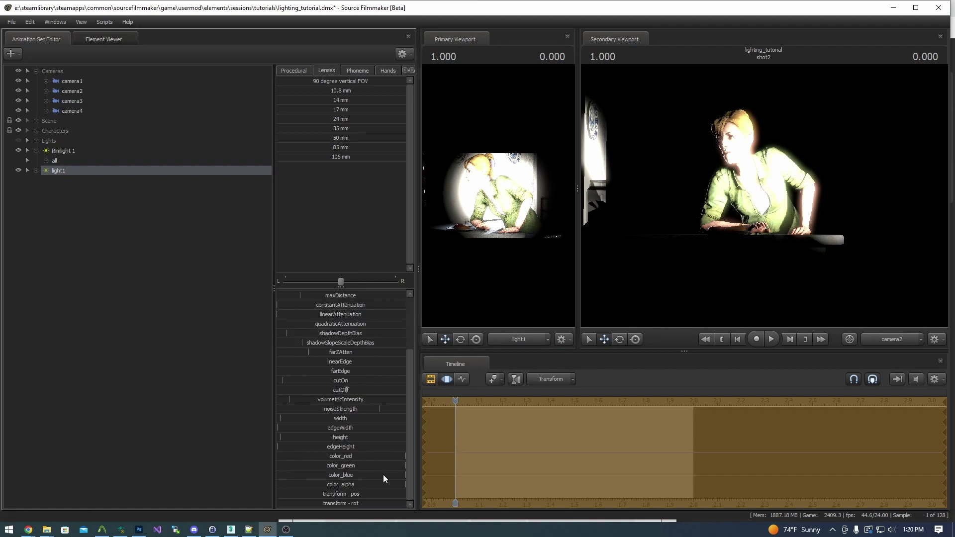
pyautogui.moveTo(392, 476); pyautogui.dragTo(348, 475)
pyautogui.scroll(3, 333, 357)
pyautogui.click(431, 379)
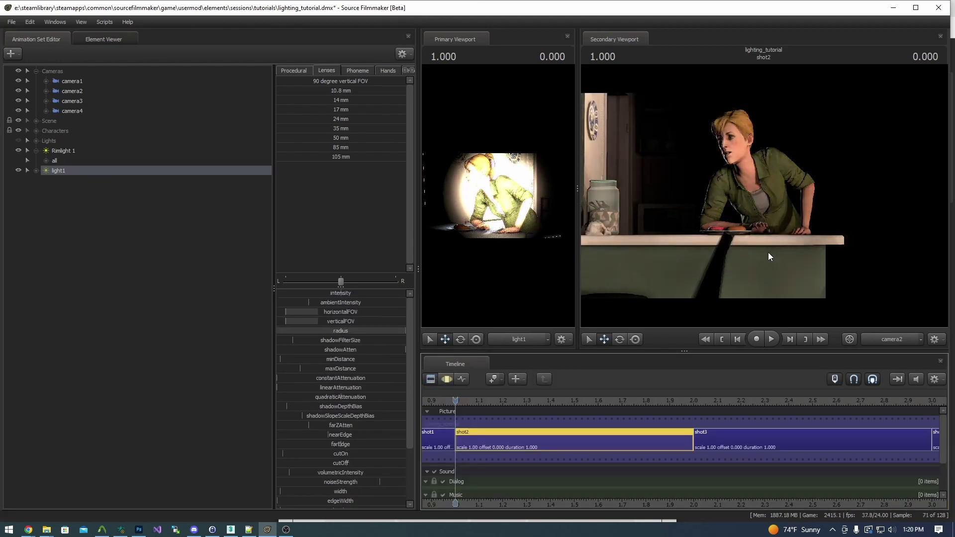
pyautogui.click(18, 141)
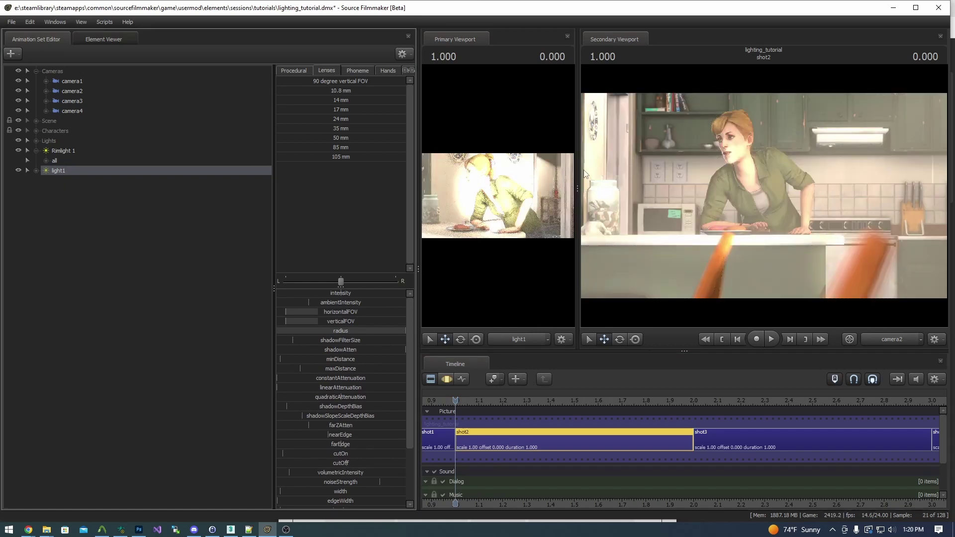
pyautogui.moveTo(577, 124); pyautogui.dragTo(493, 69)
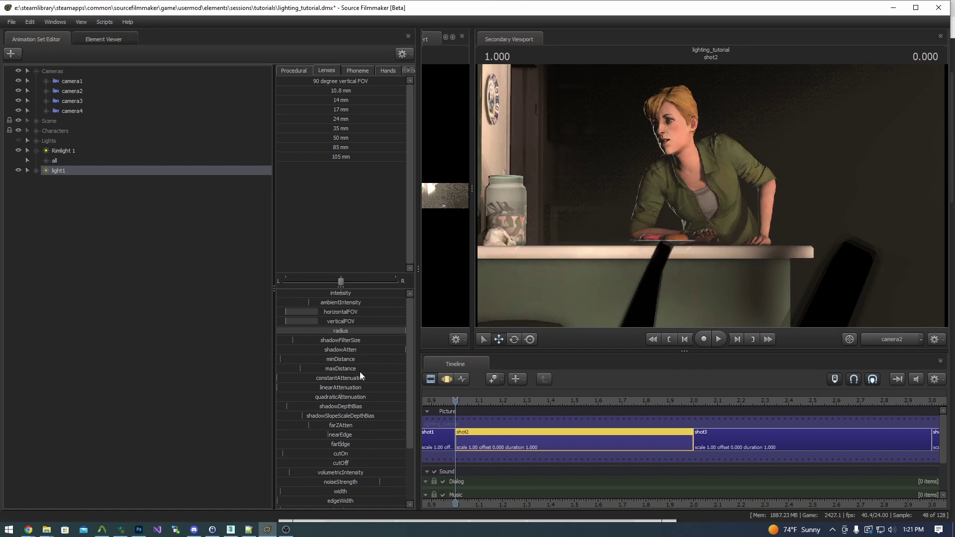
# Step: Lower light1's farZAtten to shorten its reach, and show the Lights group again
pyautogui.click(444, 380)
pyautogui.moveTo(317, 424); pyautogui.dragTo(283, 425)
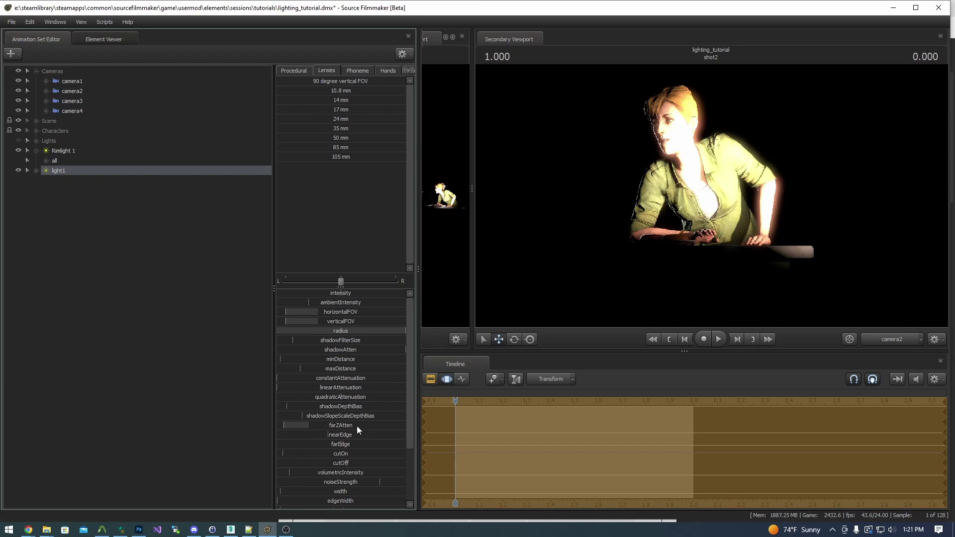
pyautogui.click(431, 379)
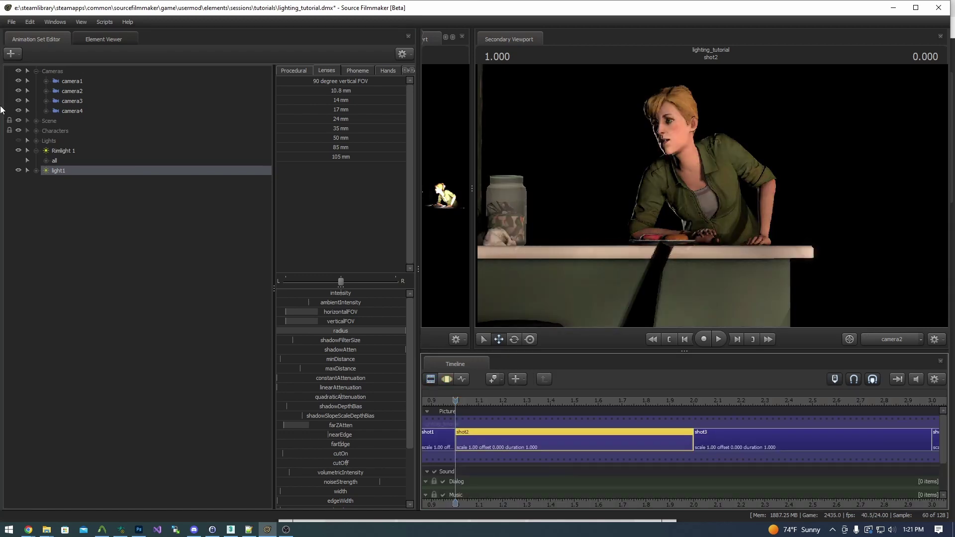
pyautogui.click(19, 140)
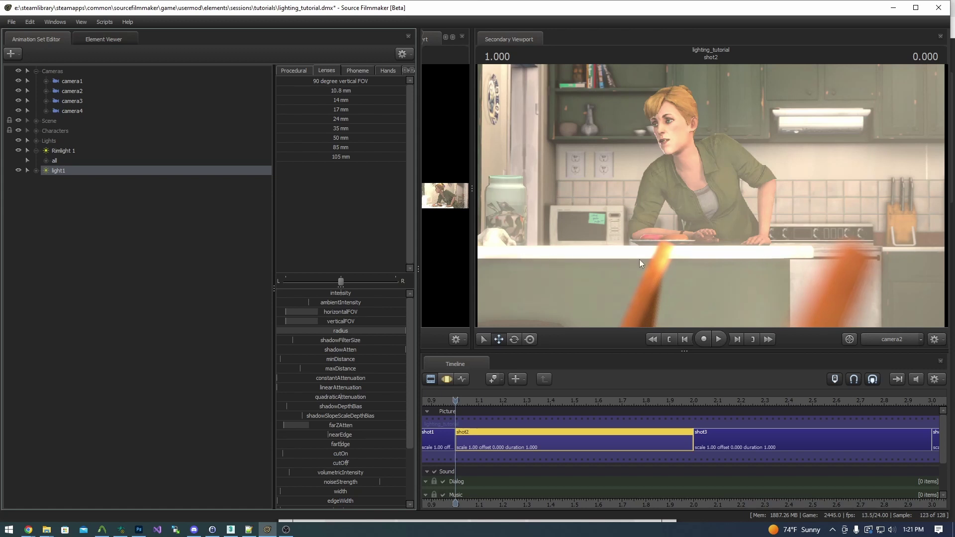
# Step: Expand the Lights group and hide the Kitchen Light
pyautogui.click(110, 189)
pyautogui.click(35, 140)
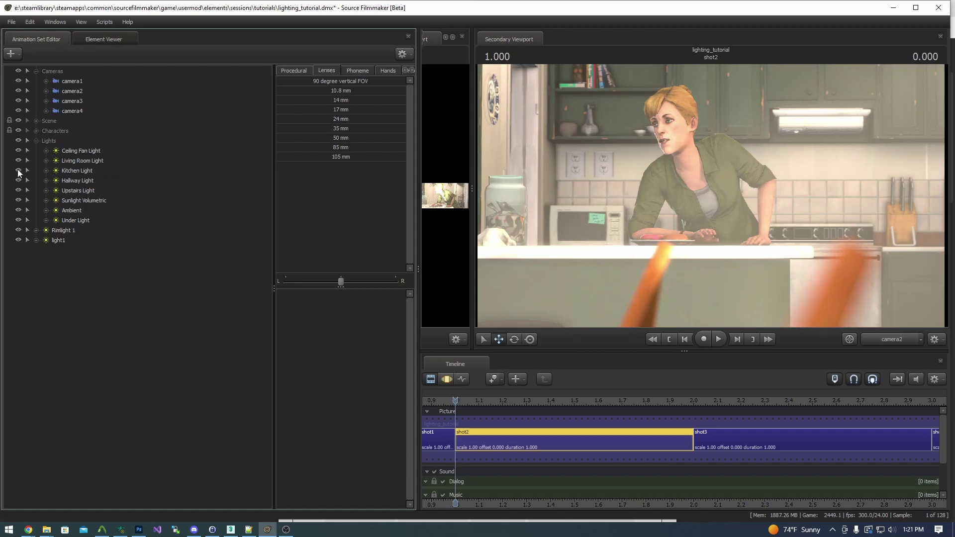
pyautogui.click(19, 171)
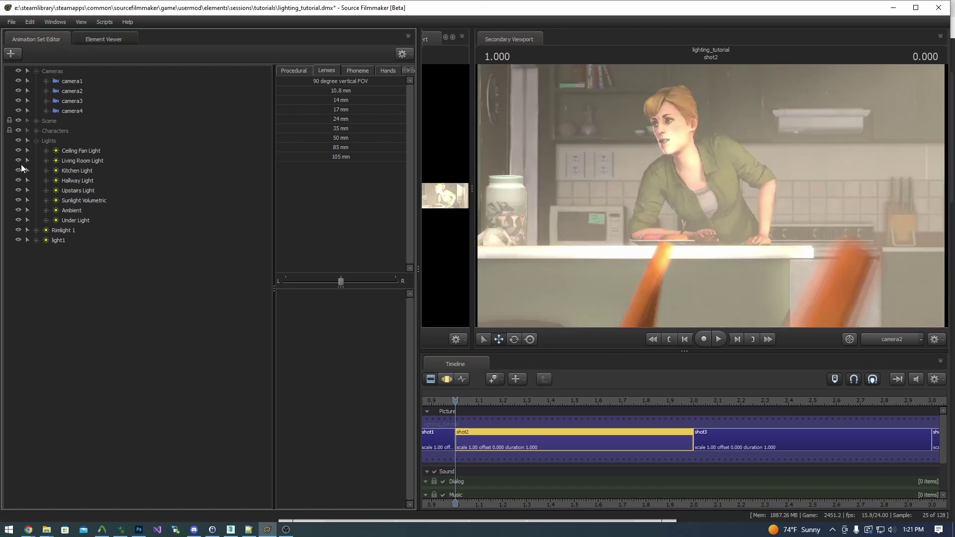
# Step: Show the Kitchen Light again, hide the Ceiling Fan Light, and compare the shot with Sunlight Volumetric off and on
pyautogui.click(19, 171)
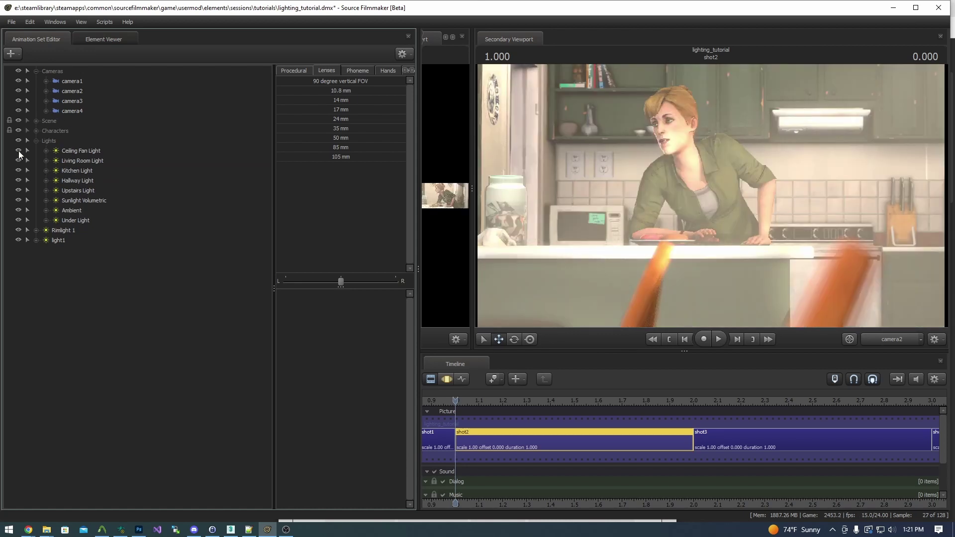
pyautogui.click(18, 151)
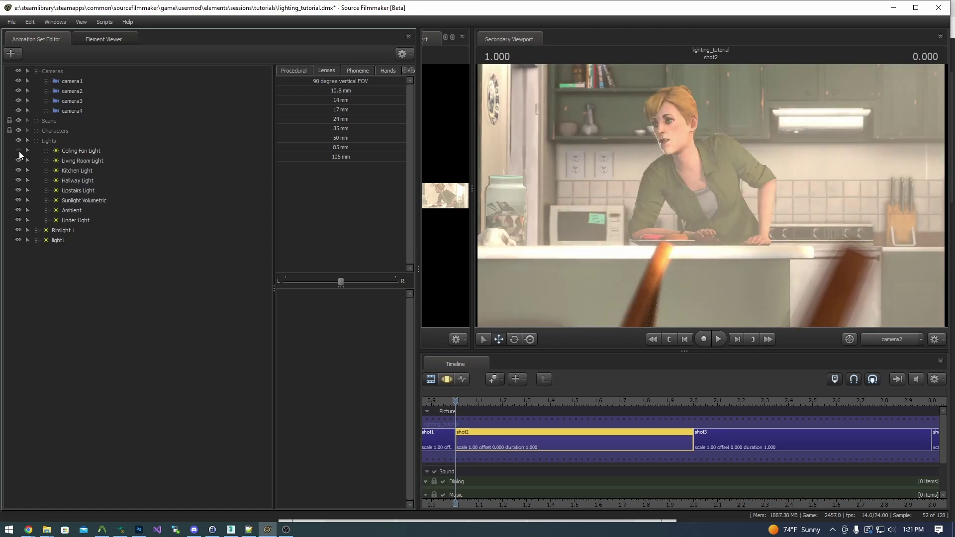
pyautogui.click(19, 200)
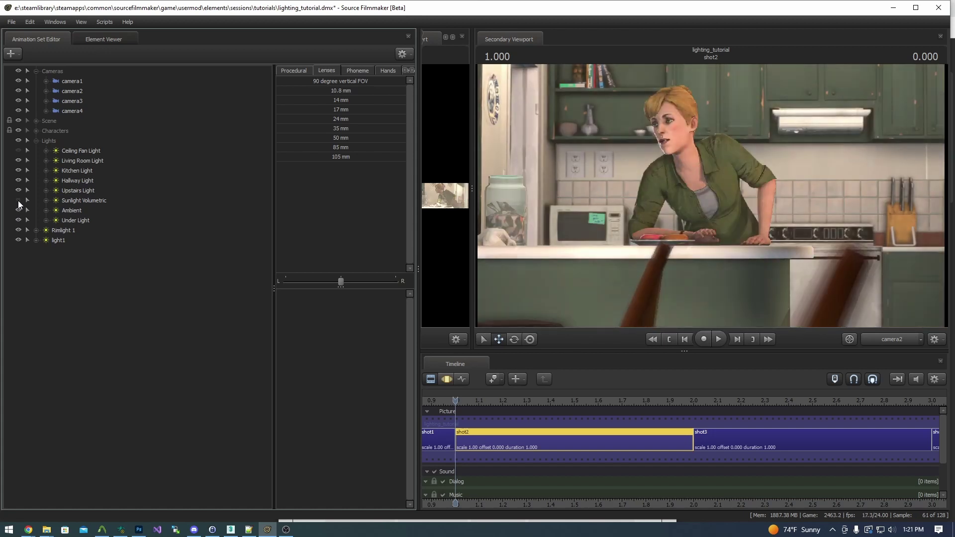
pyautogui.click(18, 201)
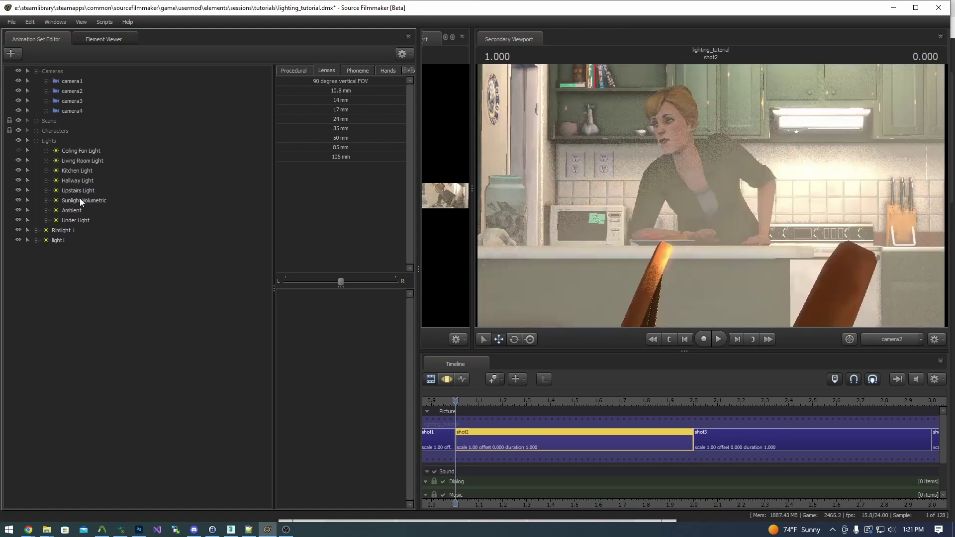
# Step: Load Sunlight Volumetric into a widened primary viewport, re-aim it, and show the result in a larger secondary viewport
pyautogui.click(79, 199)
pyautogui.moveTo(472, 163); pyautogui.dragTo(700, 164)
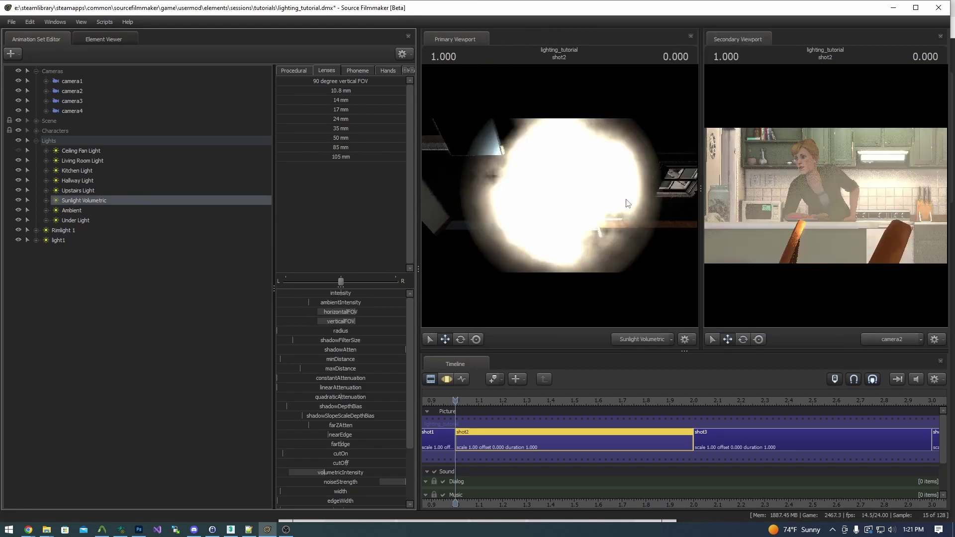
pyautogui.click(446, 379)
pyautogui.moveTo(558, 204)
pyautogui.mouseDown()
pyautogui.moveTo(535, 202)
pyautogui.moveTo(559, 204)
pyautogui.mouseUp()
pyautogui.click(426, 380)
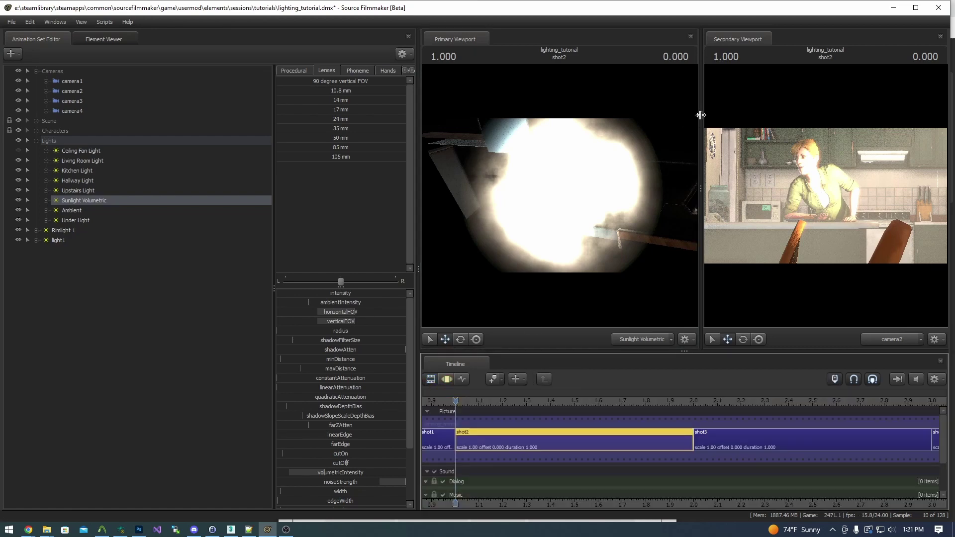
pyautogui.moveTo(700, 115); pyautogui.dragTo(472, 115)
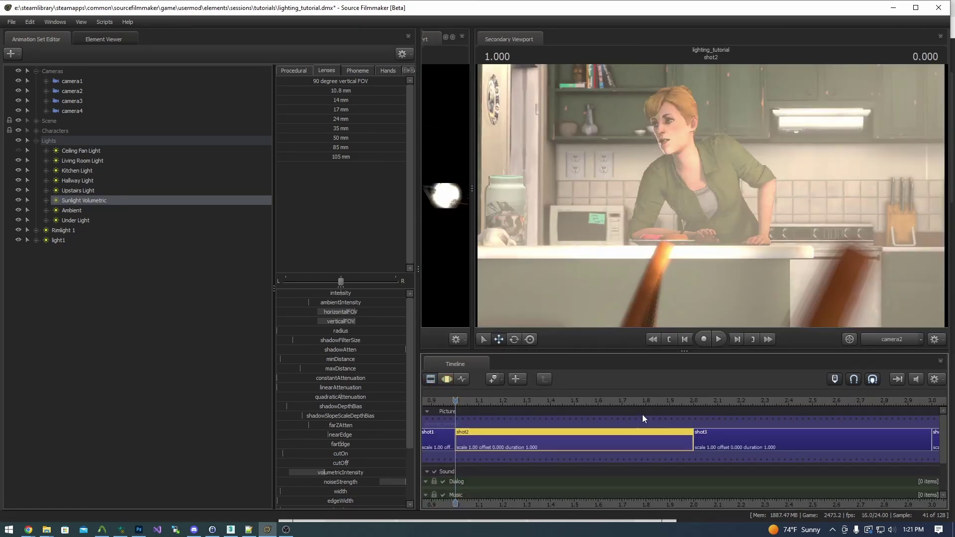
# Step: Adjust Sunlight Volumetric's intensity and raise its volumetricIntensity
pyautogui.click(447, 380)
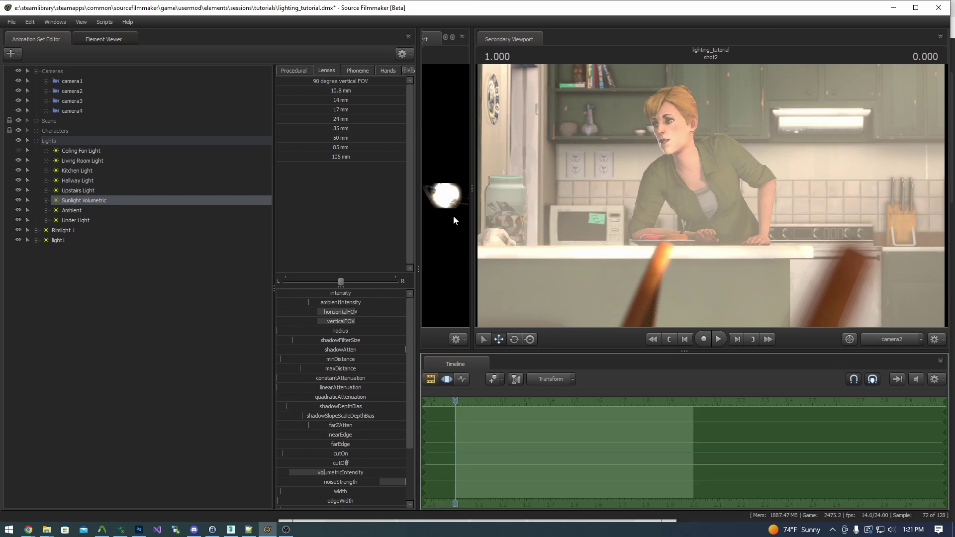
pyautogui.moveTo(316, 293)
pyautogui.mouseDown()
pyautogui.moveTo(297, 293)
pyautogui.moveTo(310, 293)
pyautogui.mouseUp()
pyautogui.scroll(-3, 355, 409)
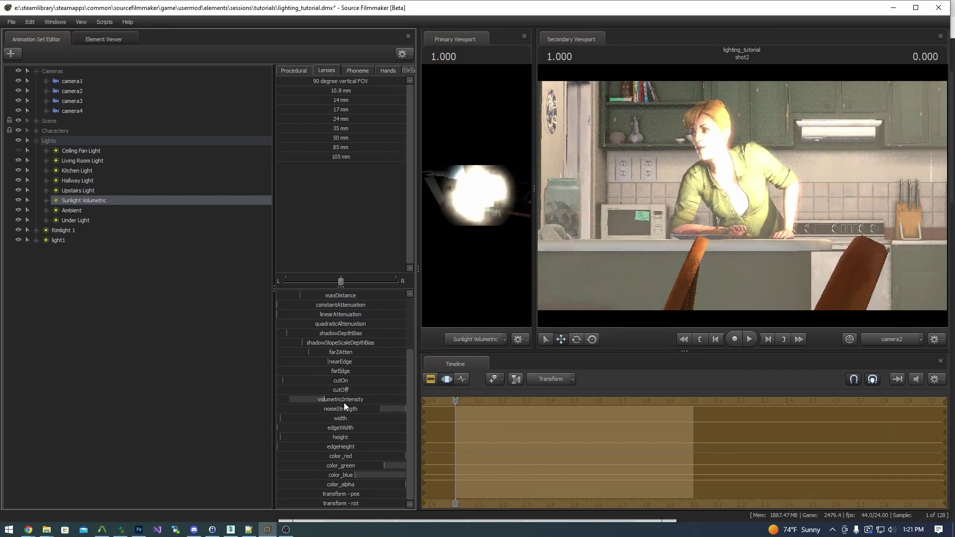
pyautogui.click(432, 380)
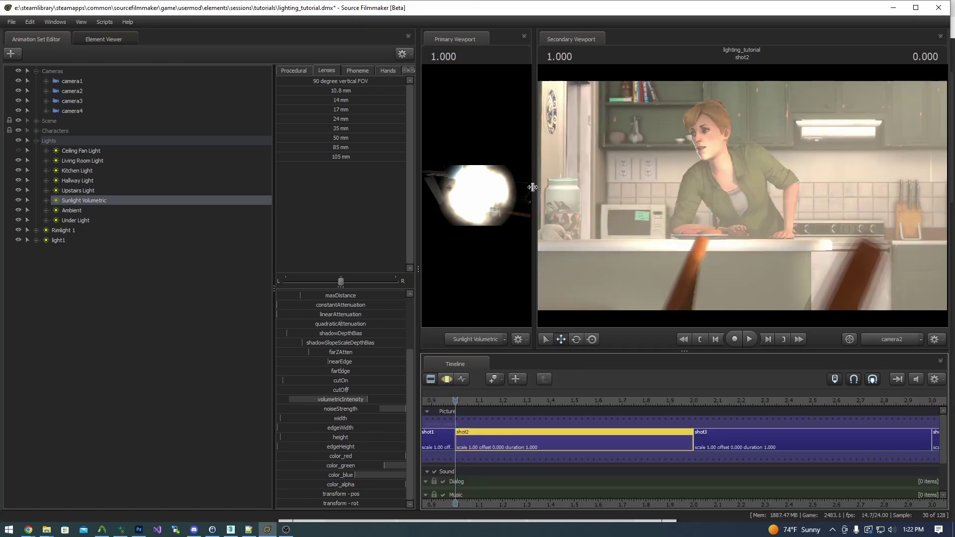
# Step: Refine the aim of Sunlight Volumetric and compare shot2 with this light hidden and shown
pyautogui.click(453, 383)
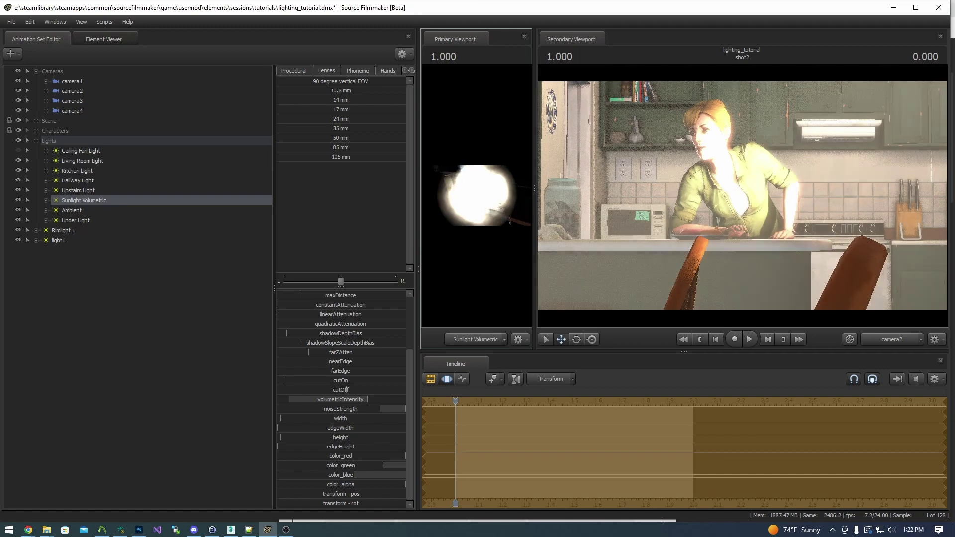
pyautogui.click(431, 380)
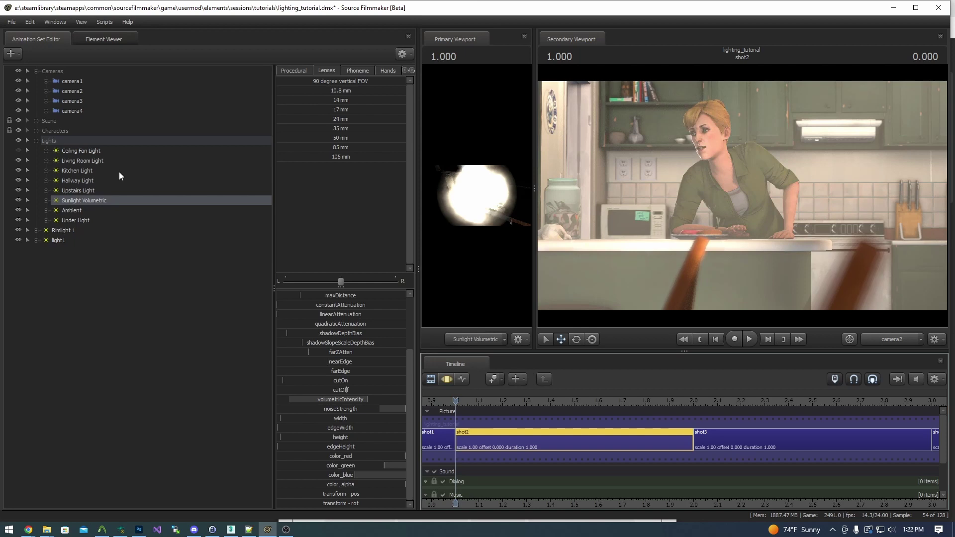
pyautogui.click(19, 201)
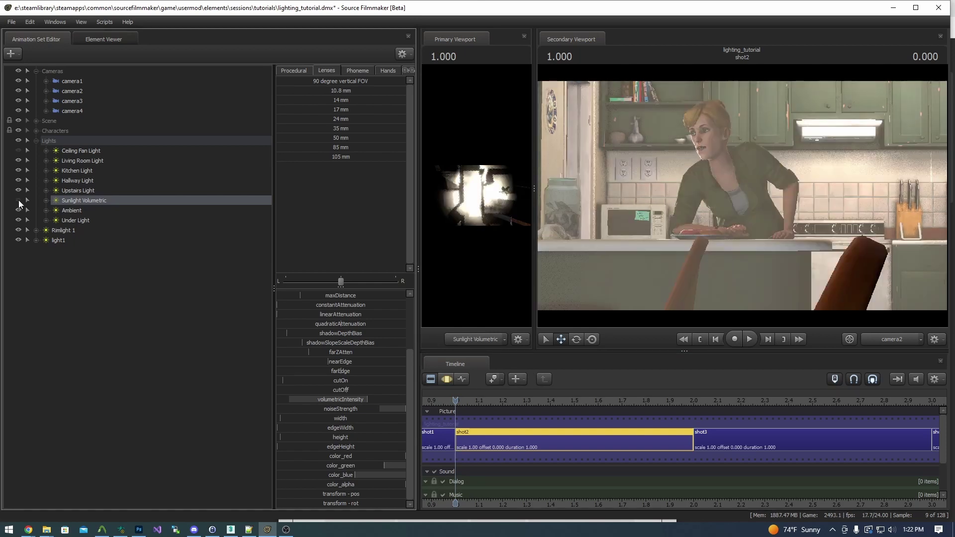
pyautogui.click(19, 200)
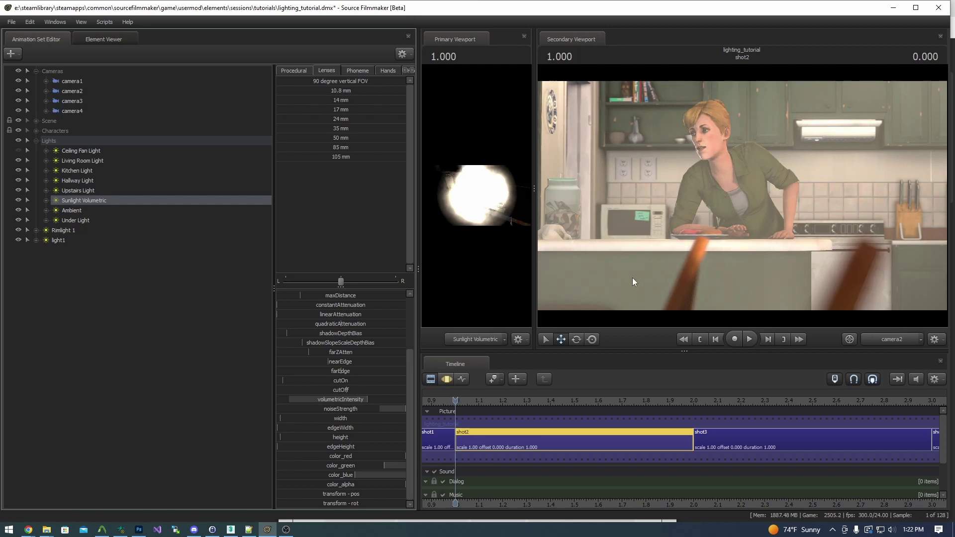
# Step: Return to shot1, select the whole Lights group, and copy its animation sets
pyautogui.scroll(-3, 548, 456)
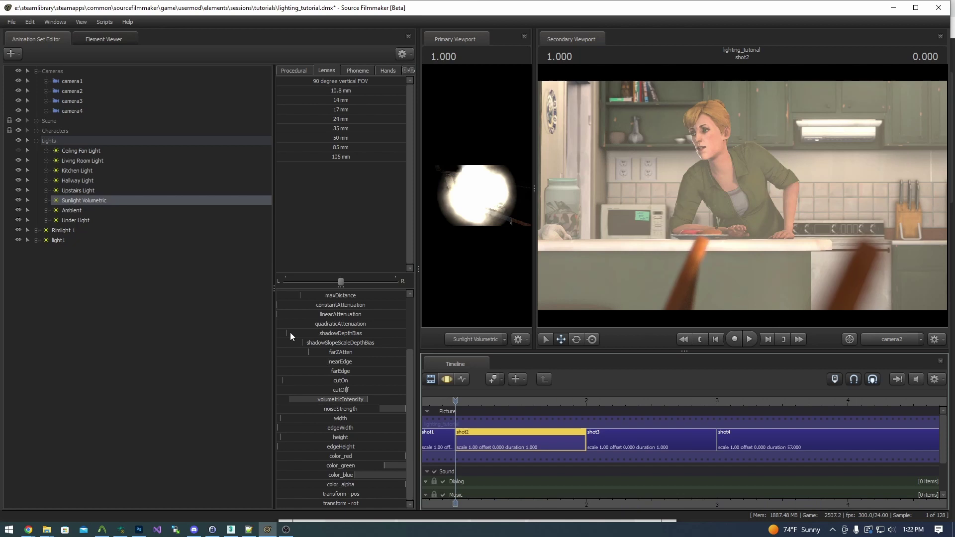
pyautogui.press('Up')
pyautogui.click(488, 438)
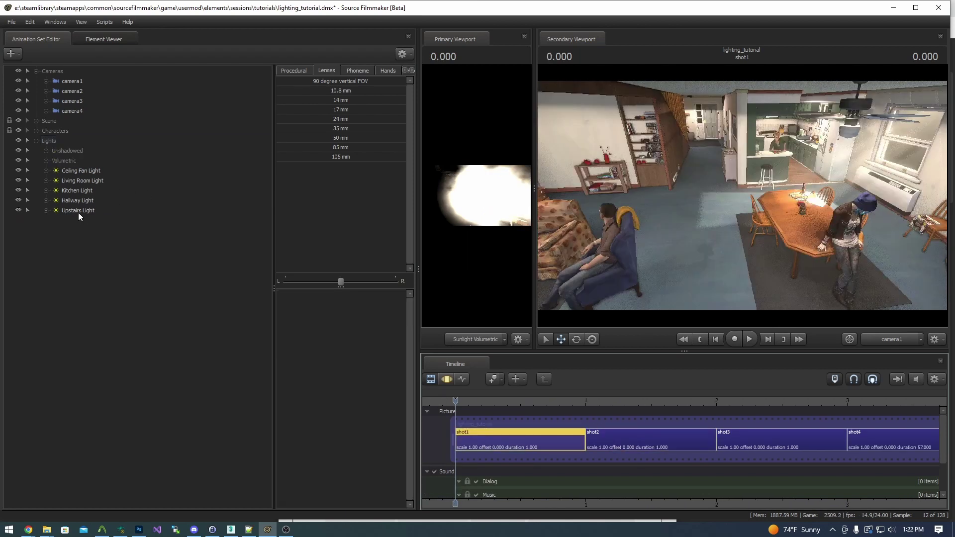
pyautogui.click(79, 213)
pyautogui.click(65, 141)
pyautogui.rightClick(93, 185)
pyautogui.click(111, 200)
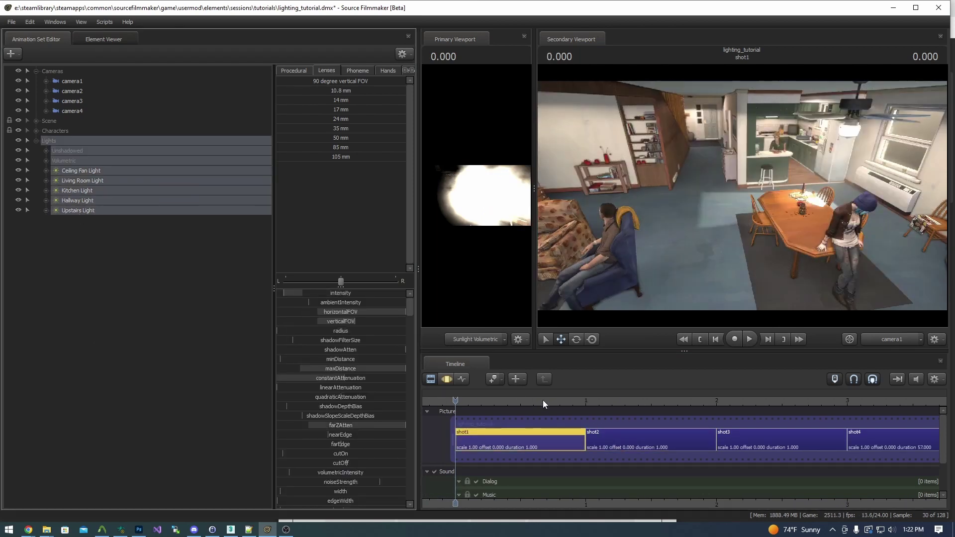
# Step: Go to shot3 and paste the copied light animation sets into it
pyautogui.scroll(1, 553, 430)
pyautogui.press('Down')
pyautogui.press('Down')
pyautogui.click(523, 448)
pyautogui.rightClick(76, 294)
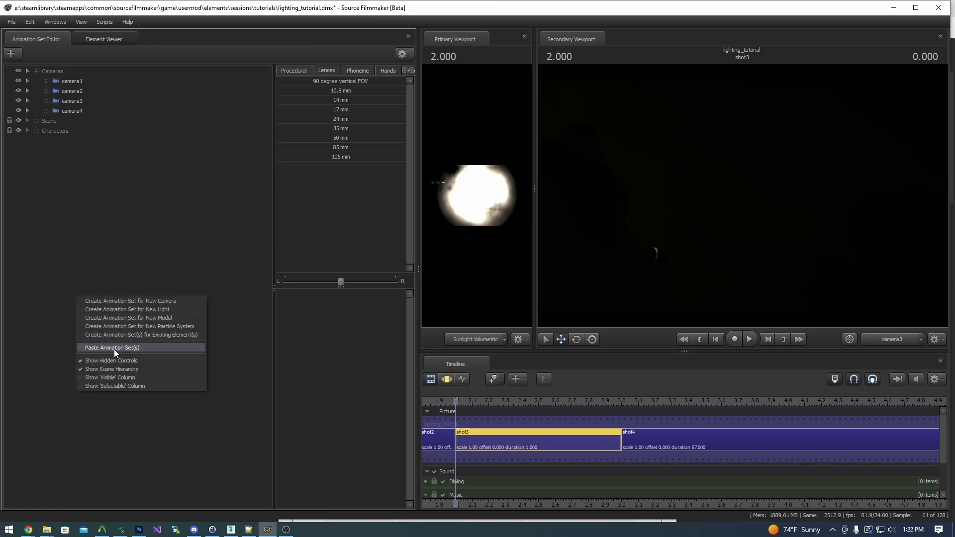
pyautogui.click(114, 349)
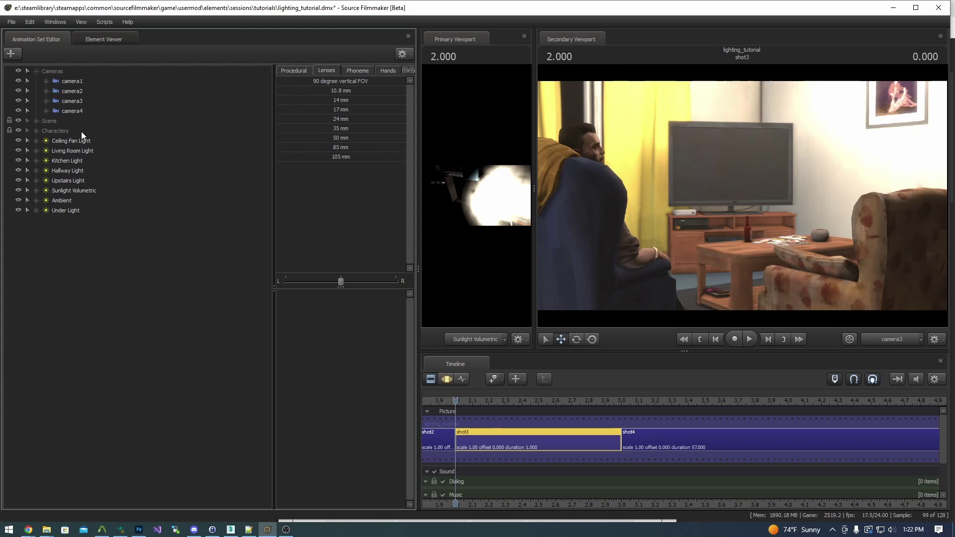
# Step: Remap the range of the Living Room Light's intensity slider in shot3 and lower the light's intensity
pyautogui.click(77, 150)
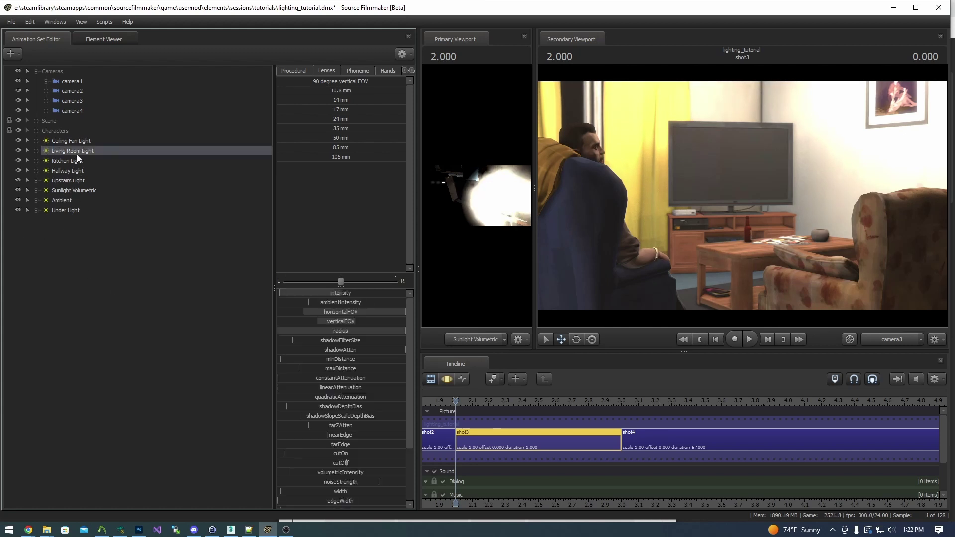
pyautogui.click(446, 379)
pyautogui.rightClick(342, 293)
pyautogui.click(362, 306)
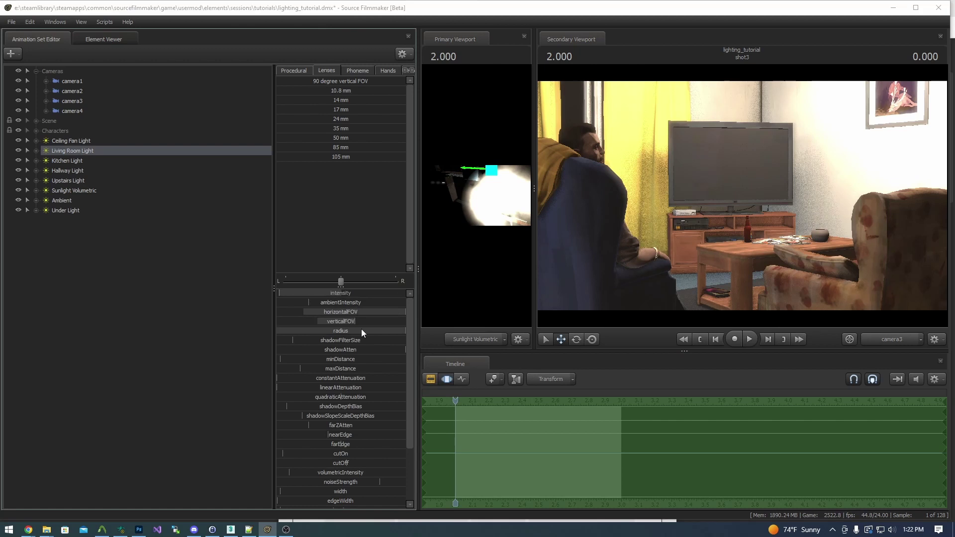
pyautogui.click(469, 261)
pyautogui.press('BackSpace')
pyautogui.click(464, 273)
pyautogui.press('BackSpace')
pyautogui.click(464, 288)
pyautogui.moveTo(316, 294); pyautogui.dragTo(295, 293)
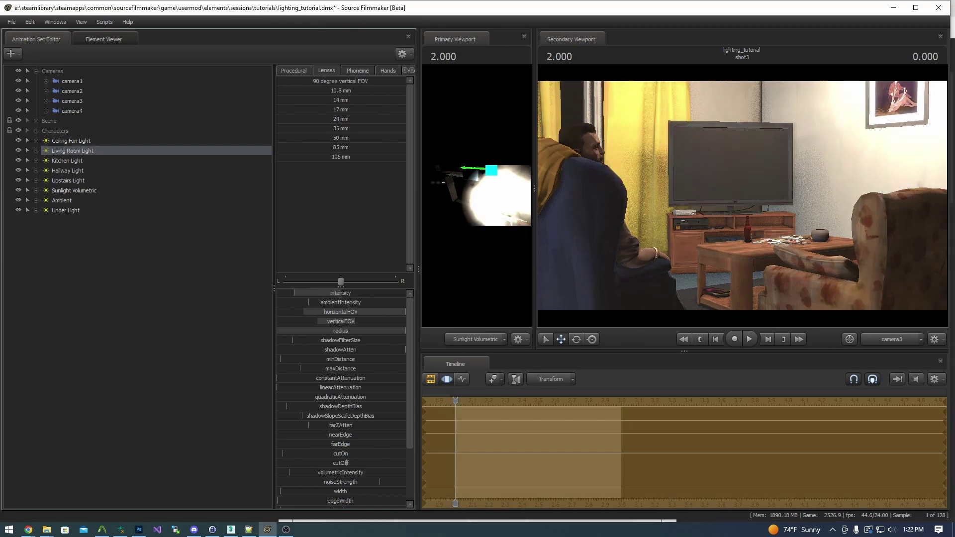
pyautogui.click(431, 379)
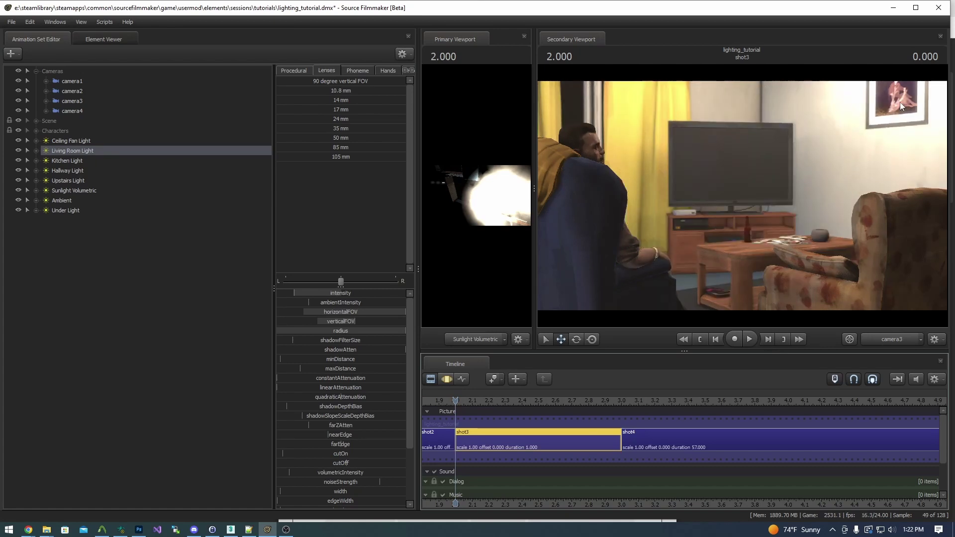
# Step: Load the Living Room Light into the primary viewport, re-aim it with horizontalFOV temporarily narrowed, and set horizontalFOV back to the maximum
pyautogui.moveTo(87, 150); pyautogui.dragTo(673, 164)
pyautogui.click(446, 379)
pyautogui.moveTo(398, 311); pyautogui.dragTo(386, 310)
pyautogui.moveTo(546, 195); pyautogui.dragTo(466, 177)
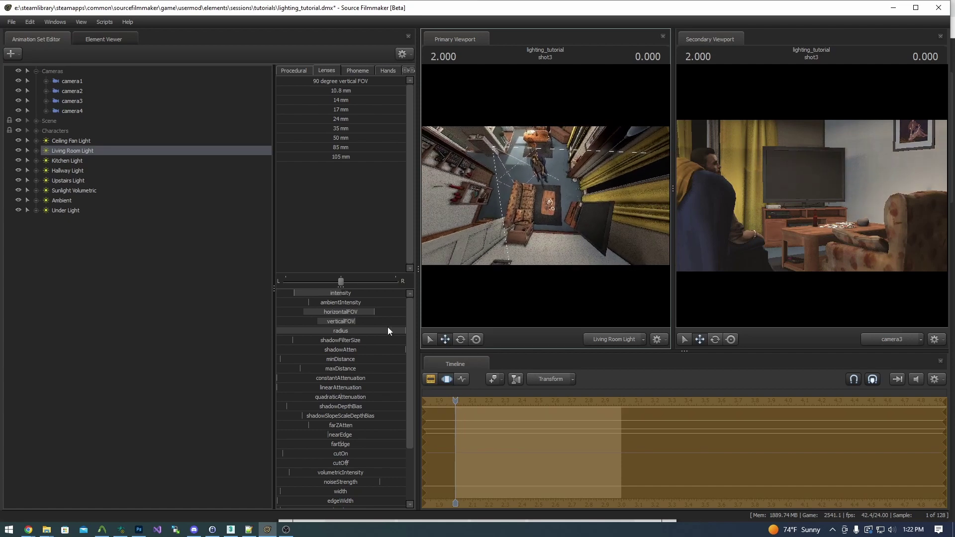
pyautogui.moveTo(347, 312); pyautogui.dragTo(406, 312)
pyautogui.click(453, 366)
pyautogui.press('F2')
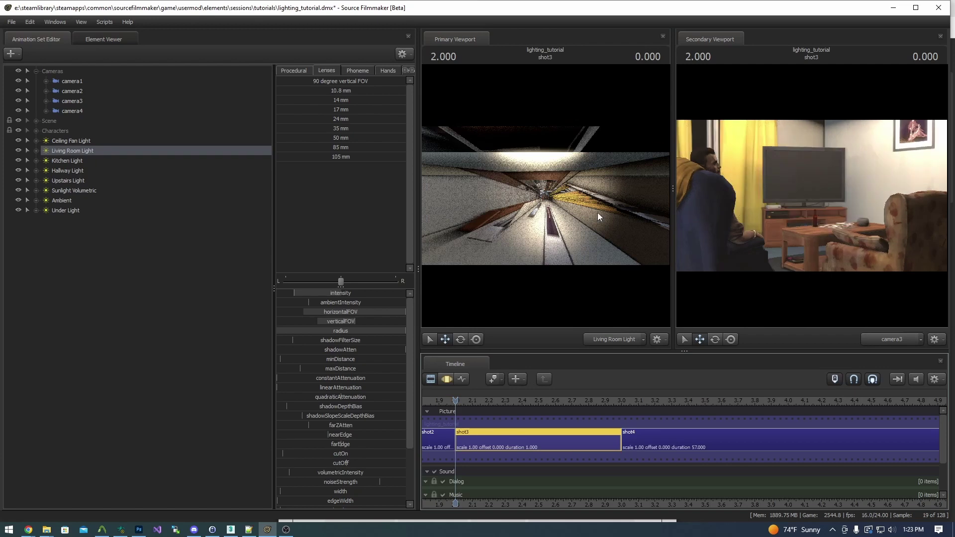
# Step: Adjust the Living Room Light's placement further and check shot3 in an enlarged secondary viewport
pyautogui.click(446, 379)
pyautogui.moveTo(545, 195); pyautogui.dragTo(545, 195)
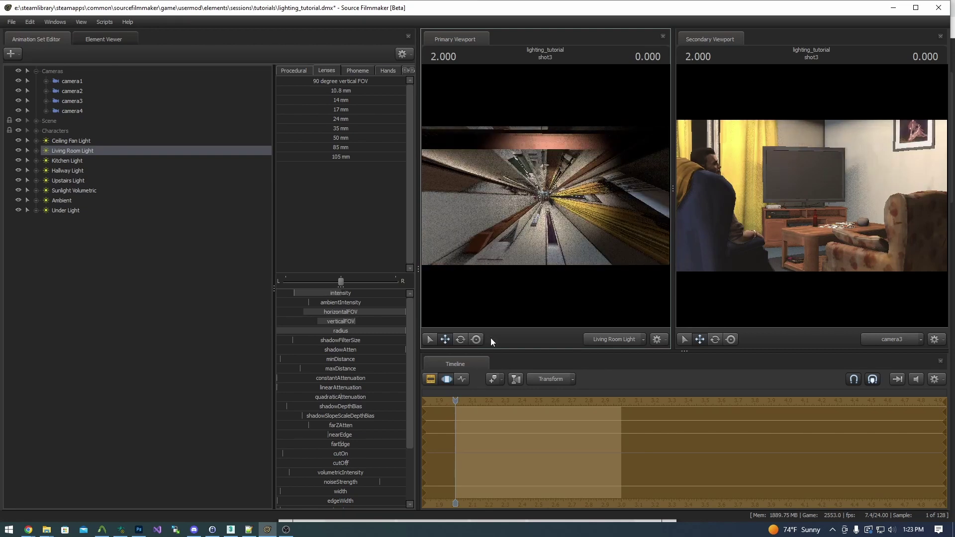
pyautogui.click(431, 379)
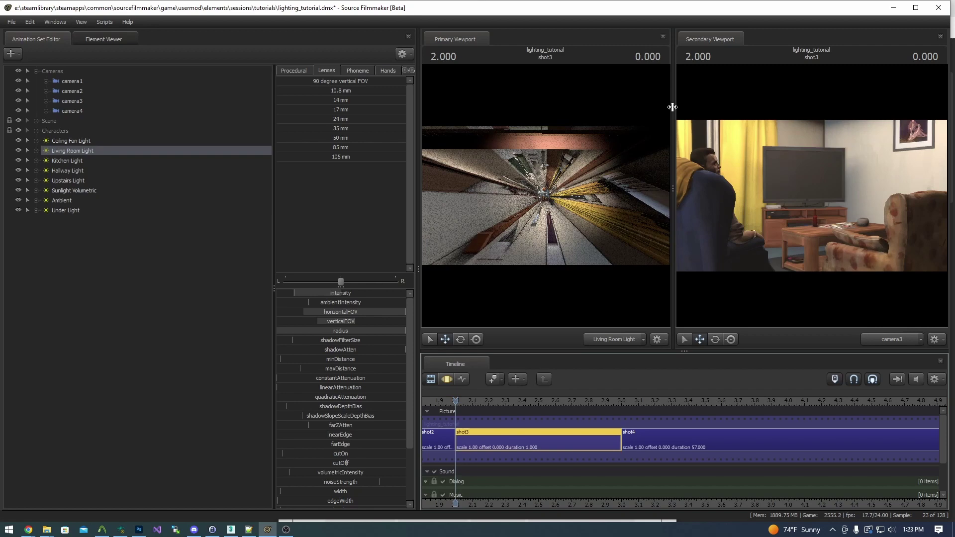
pyautogui.moveTo(673, 107); pyautogui.dragTo(260, 149)
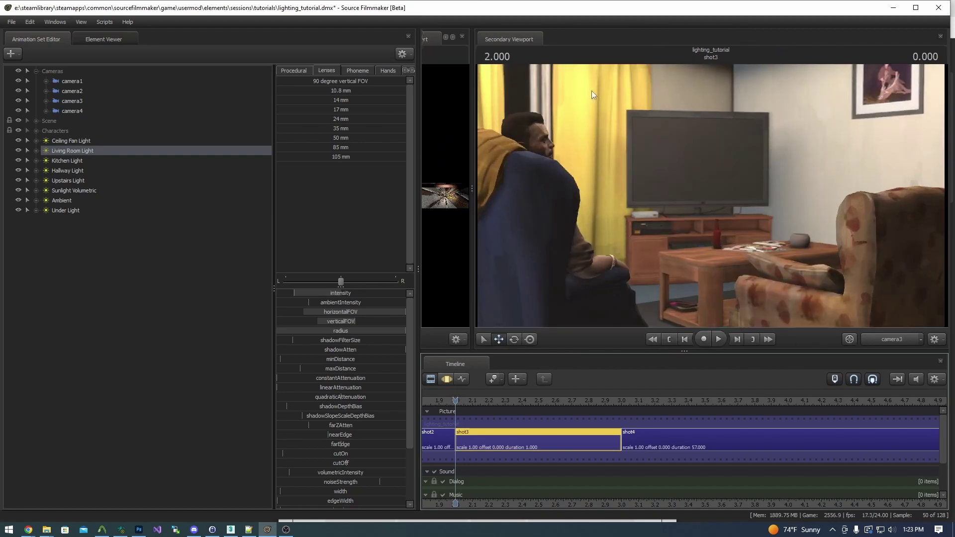
# Step: Turn the Living Room Light around with horizontalFOV briefly narrowed, restore horizontalFOV to the maximum, and enlarge the secondary viewport again
pyautogui.moveTo(467, 177); pyautogui.dragTo(720, 195)
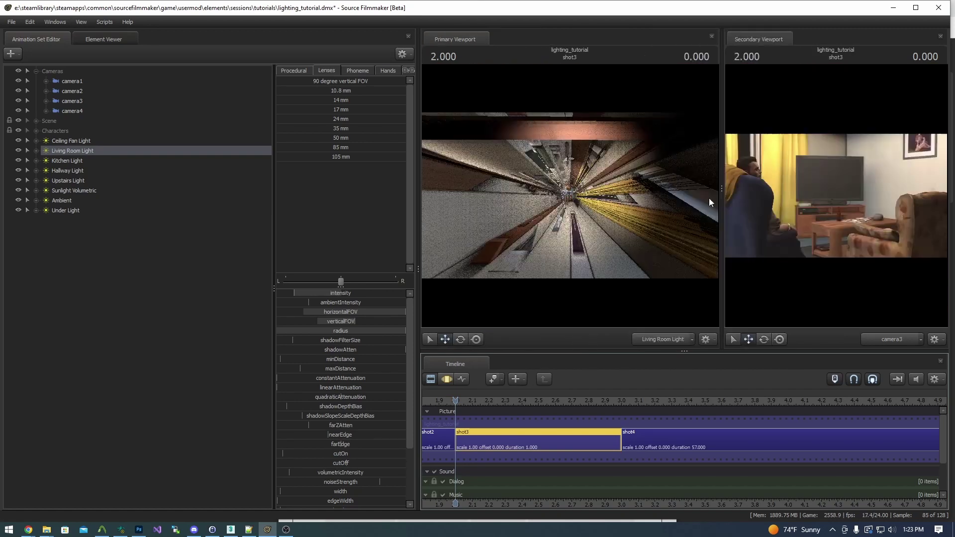
pyautogui.click(441, 380)
pyautogui.moveTo(395, 313); pyautogui.dragTo(365, 313)
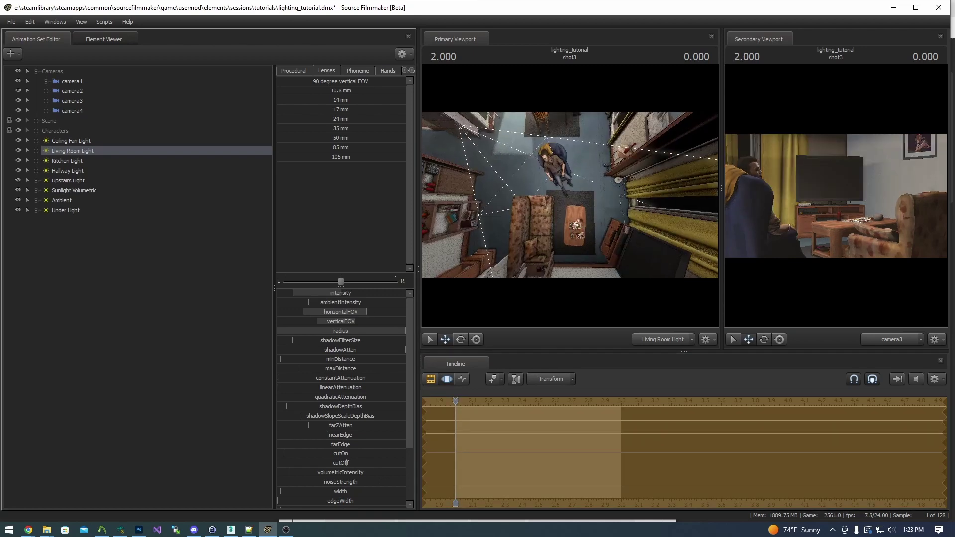
pyautogui.moveTo(570, 195); pyautogui.dragTo(645, 175)
pyautogui.moveTo(361, 313); pyautogui.dragTo(406, 314)
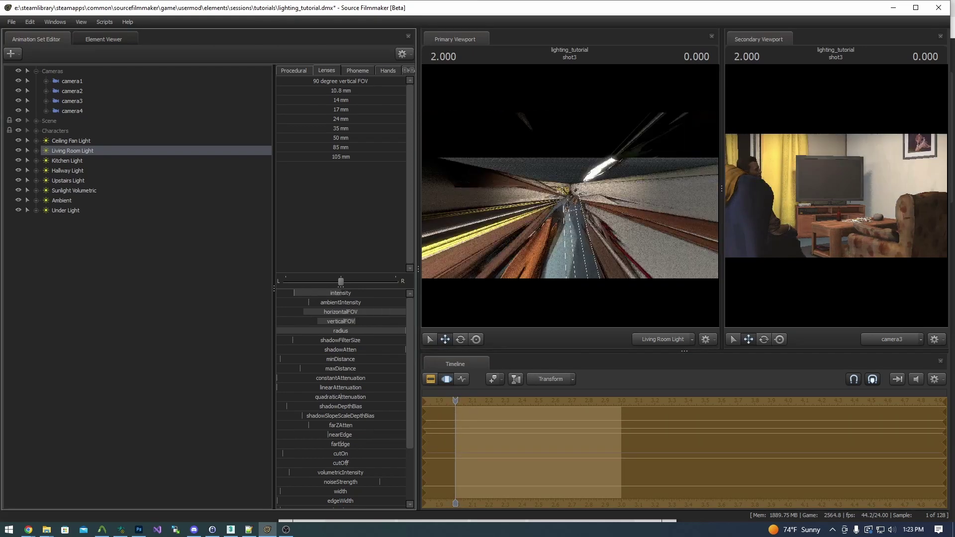
pyautogui.click(430, 379)
pyautogui.moveTo(723, 134); pyautogui.dragTo(394, 148)
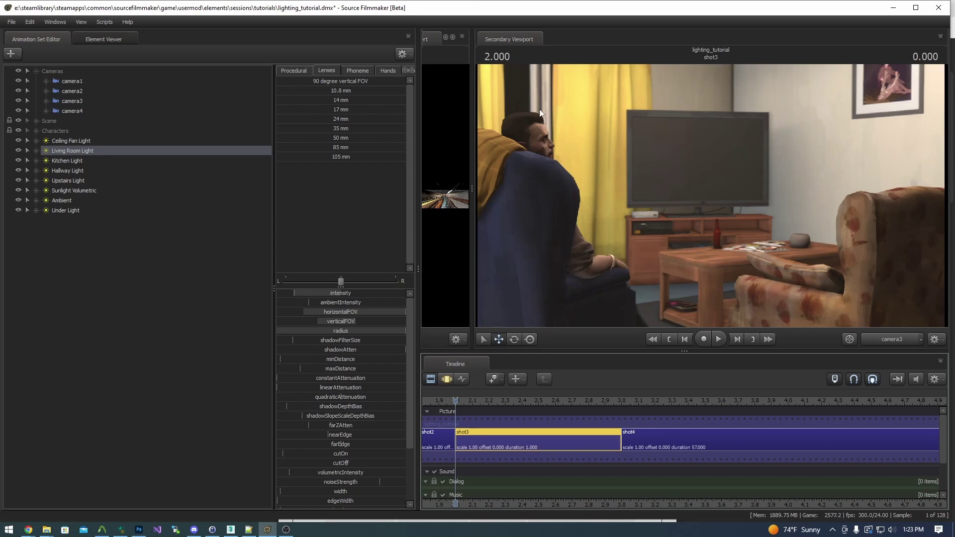
# Step: Create a new light in shot3 and place it in a new display group named Lights
pyautogui.click(57, 34)
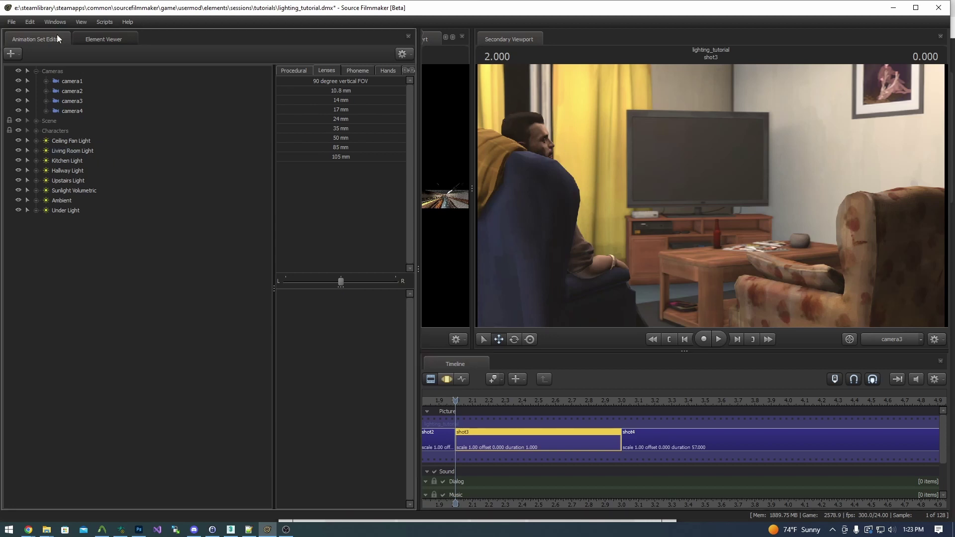
pyautogui.rightClick(101, 250)
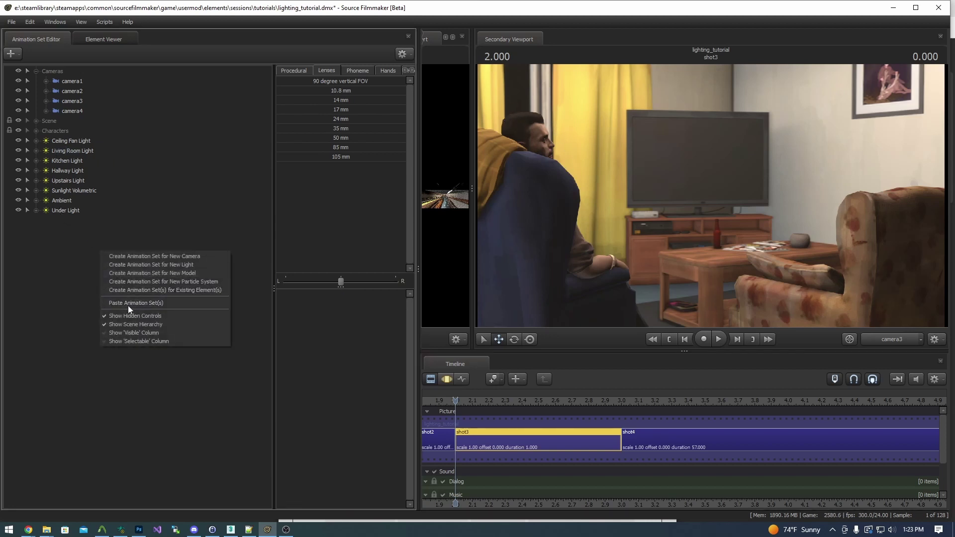
pyautogui.click(67, 229)
pyautogui.rightClick(84, 230)
pyautogui.click(10, 56)
pyautogui.click(80, 145)
# Step: Move the eight lights from Ceiling Fan Light to Under Light into the Lights group, keep light1 outside it, and hide the group
pyautogui.click(64, 211)
pyautogui.keyDown('shift'); pyautogui.click(67, 142); pyautogui.keyUp('shift')
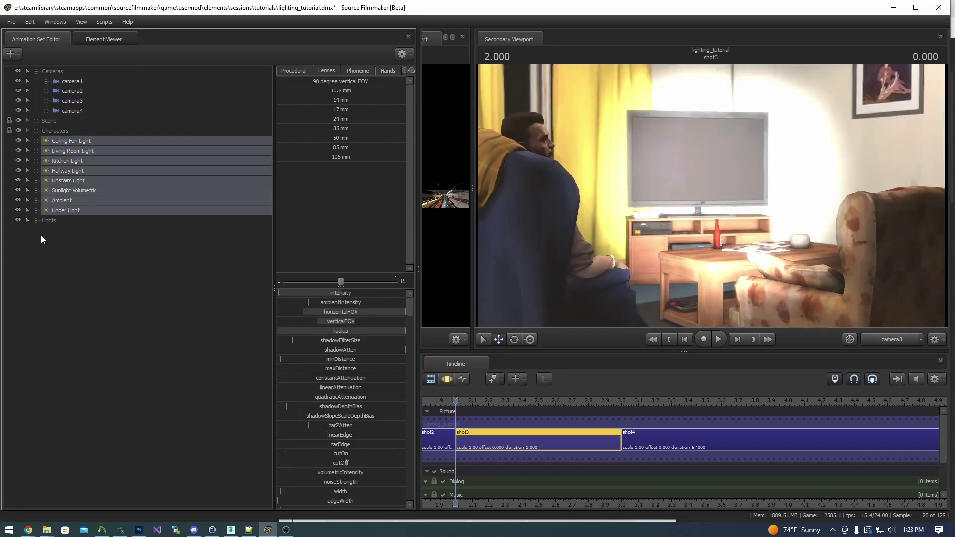
pyautogui.moveTo(79, 141); pyautogui.dragTo(74, 266)
pyautogui.click(36, 141)
pyautogui.click(18, 140)
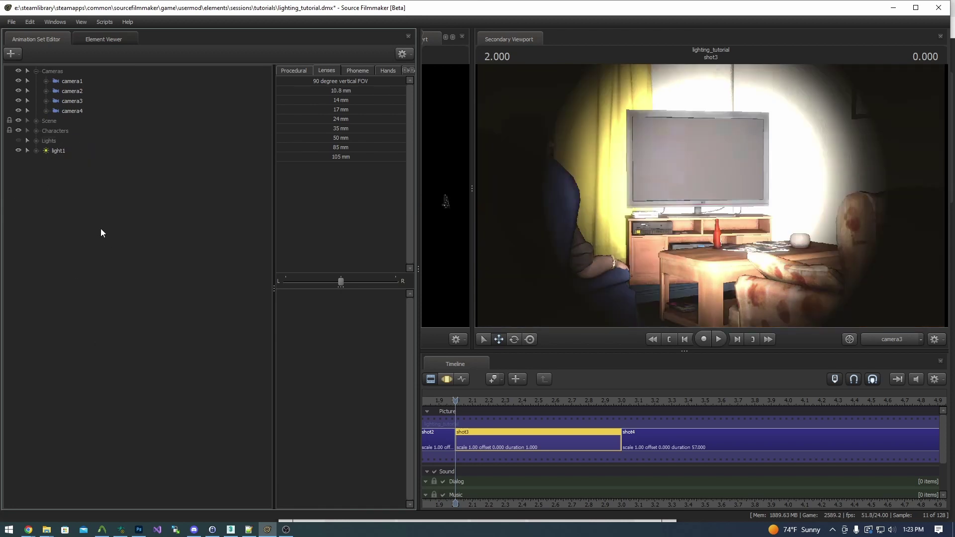
# Step: Load light1 into a widened primary viewport and reposition it to face the seated man from the television side
pyautogui.moveTo(58, 151); pyautogui.dragTo(444, 204)
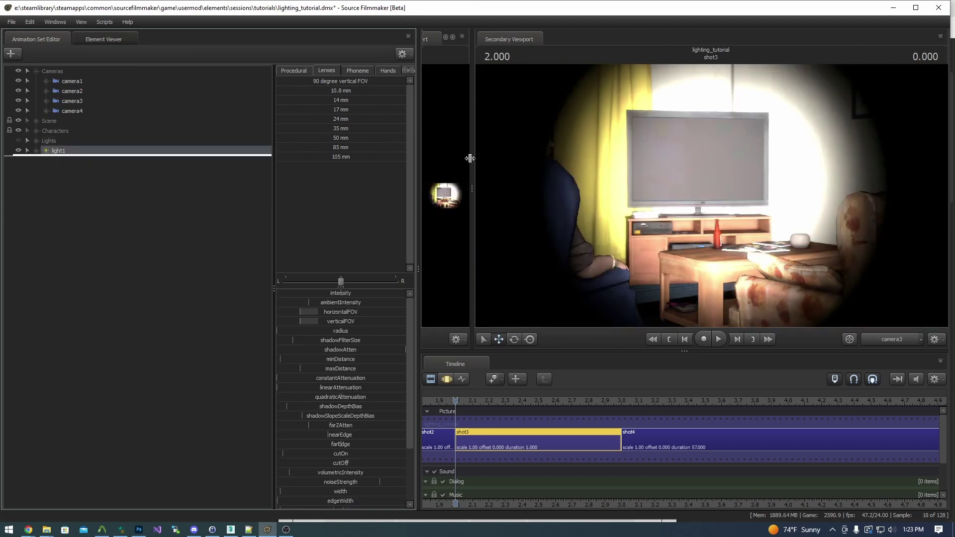
pyautogui.moveTo(471, 158); pyautogui.dragTo(559, 164)
pyautogui.click(447, 379)
pyautogui.moveTo(474, 285); pyautogui.dragTo(315, 314)
pyautogui.moveTo(489, 195); pyautogui.dragTo(428, 195)
pyautogui.rightClick(500, 193)
pyautogui.click(520, 221)
pyautogui.moveTo(520, 221)
pyautogui.mouseDown()
pyautogui.moveTo(487, 221)
pyautogui.moveTo(502, 196)
pyautogui.moveTo(483, 195)
pyautogui.moveTo(492, 194)
pyautogui.moveTo(490, 214)
pyautogui.moveTo(489, 196)
pyautogui.mouseUp()
pyautogui.rightClick(490, 194)
pyautogui.click(509, 214)
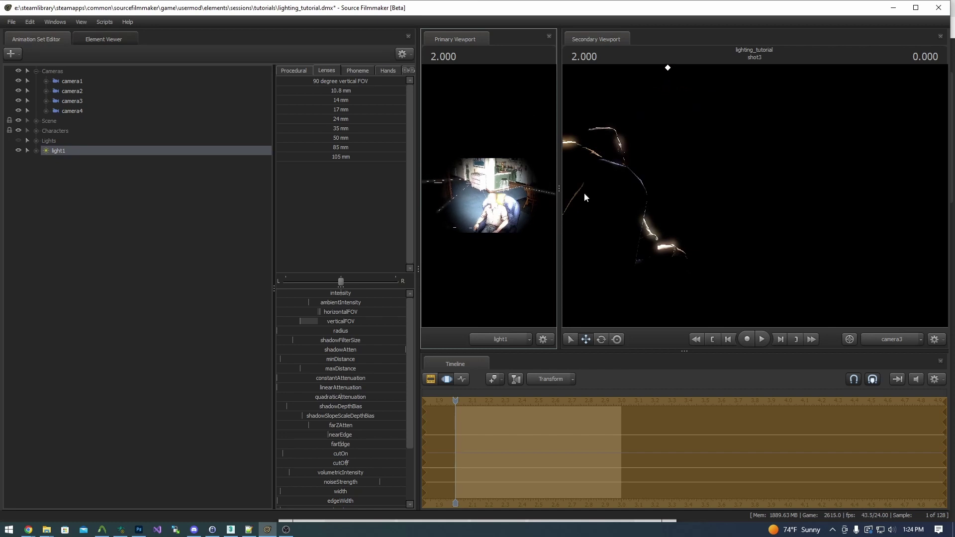
# Step: Tint light1 warm by lowering its color_blue and color_green
pyautogui.scroll(-3, 338, 453)
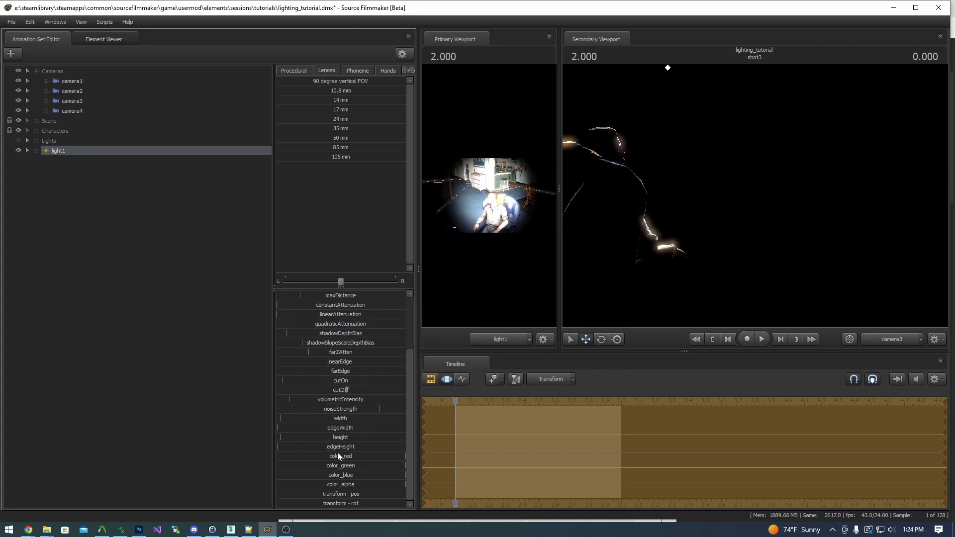
pyautogui.moveTo(397, 476); pyautogui.dragTo(335, 466)
pyautogui.scroll(3, 357, 359)
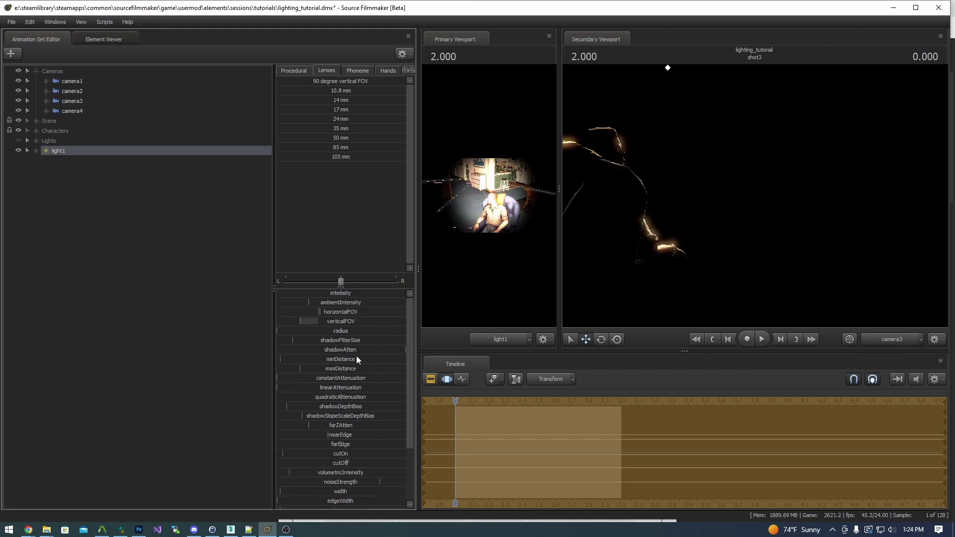
# Step: Raise light1's radius and lower its intensity to soften the rim on the man, and show the Lights group again
pyautogui.moveTo(321, 331)
pyautogui.mouseDown()
pyautogui.moveTo(406, 331)
pyautogui.moveTo(299, 331)
pyautogui.mouseUp()
pyautogui.moveTo(351, 294); pyautogui.dragTo(280, 293)
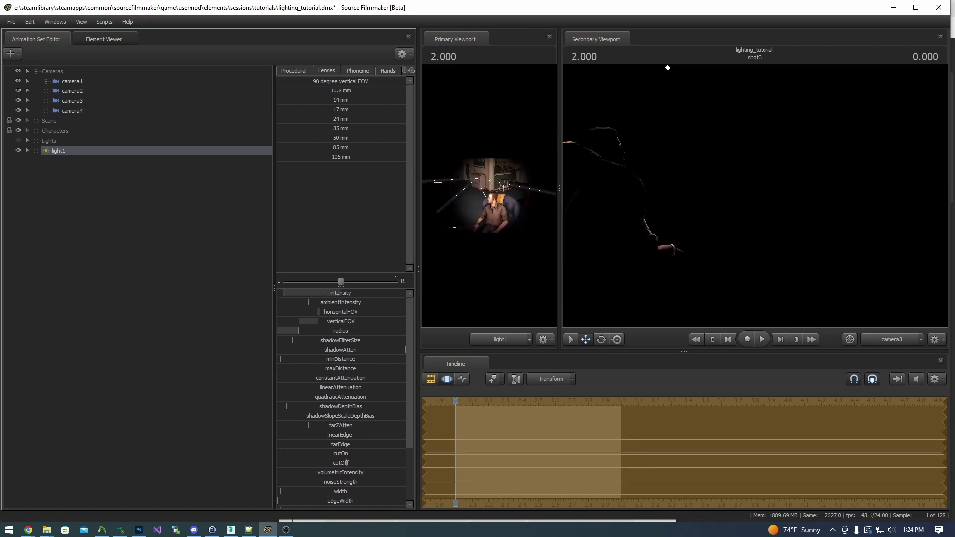
pyautogui.click(431, 382)
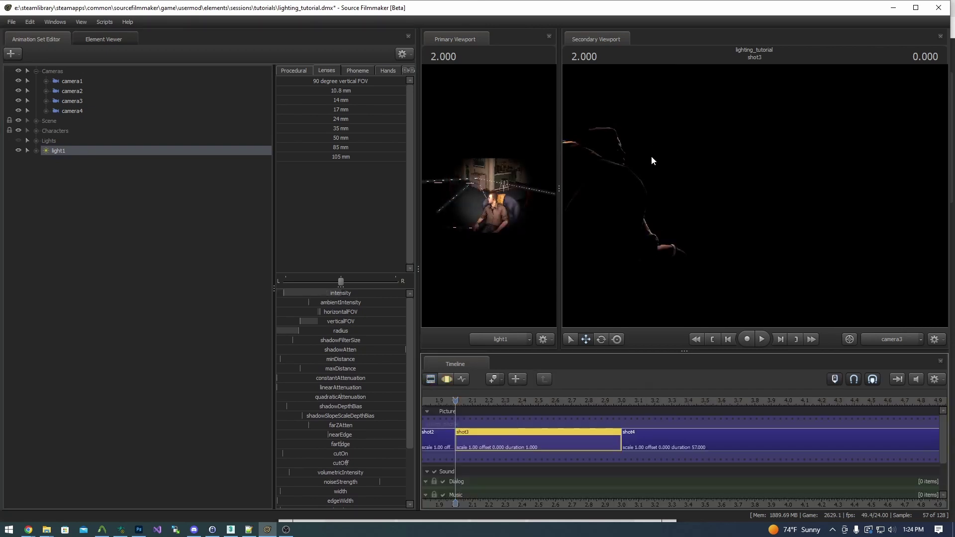
pyautogui.click(18, 141)
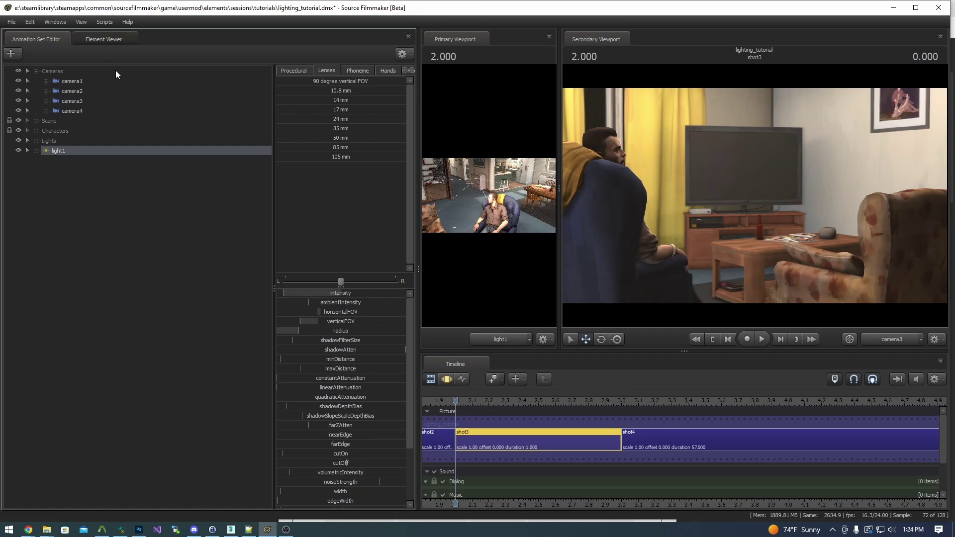
# Step: Create light2 in shot3, move it out of the Lights group, and hide the group
pyautogui.click(14, 57)
pyautogui.click(73, 237)
pyautogui.click(11, 56)
pyautogui.click(67, 76)
pyautogui.click(35, 141)
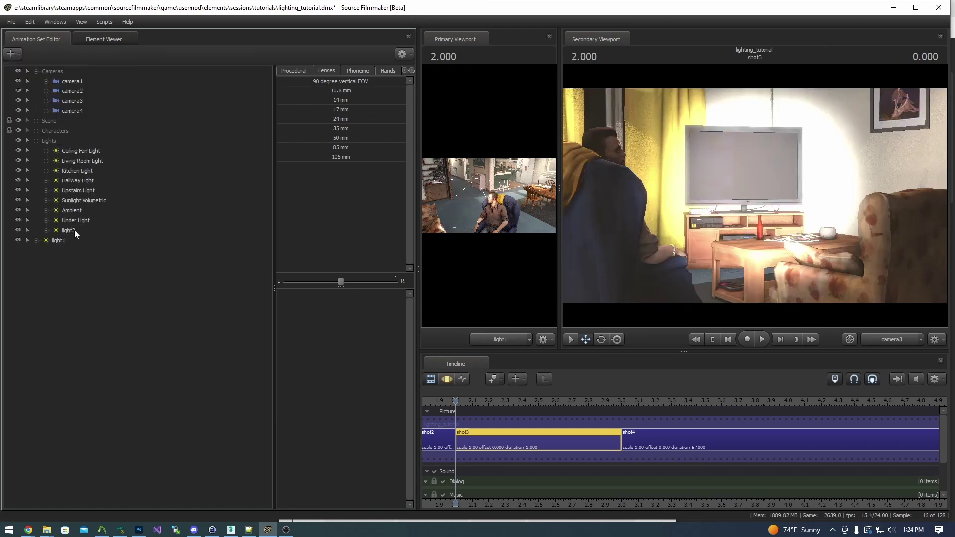
pyautogui.moveTo(74, 230); pyautogui.dragTo(82, 268)
pyautogui.click(36, 141)
pyautogui.click(18, 141)
# Step: Load light2 into a widened primary viewport and aim it at the seated man and his armchair from behind
pyautogui.moveTo(58, 160); pyautogui.dragTo(478, 209)
pyautogui.click(446, 379)
pyautogui.moveTo(559, 189); pyautogui.dragTo(490, 195)
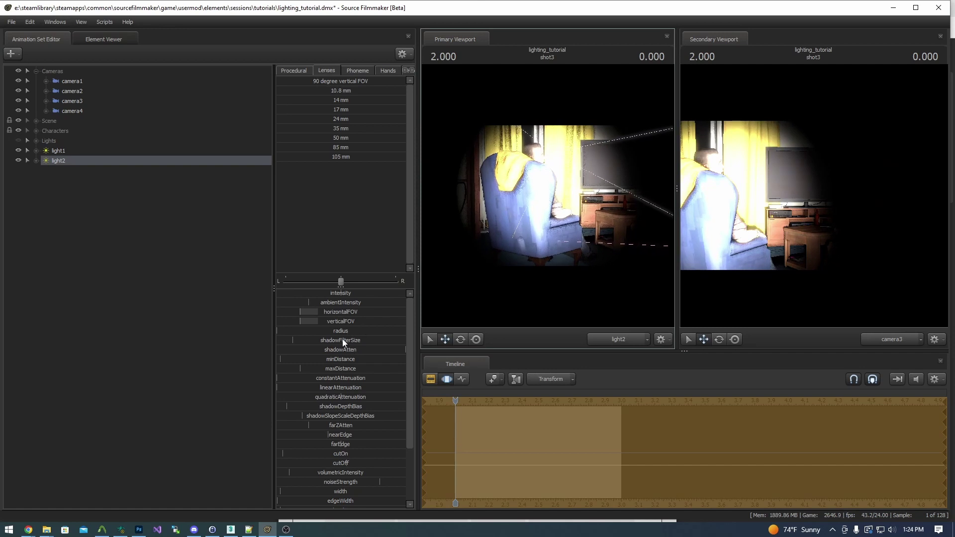
# Step: Set light2's radius to the maximum, lower its intensity, and tint it warm by reducing color_green and color_blue
pyautogui.moveTo(319, 331); pyautogui.dragTo(378, 331)
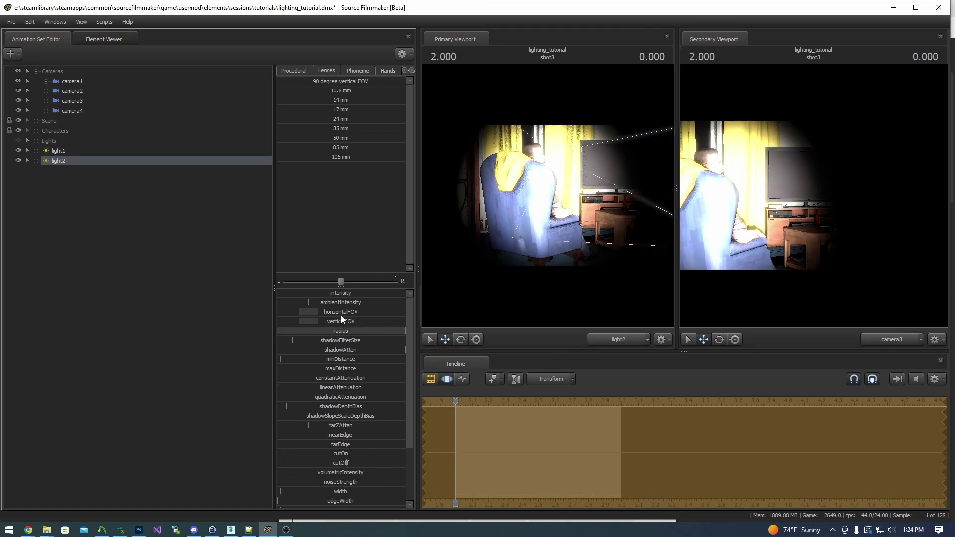
pyautogui.moveTo(341, 293); pyautogui.dragTo(293, 293)
pyautogui.scroll(-3, 393, 473)
pyautogui.moveTo(395, 476); pyautogui.dragTo(358, 476)
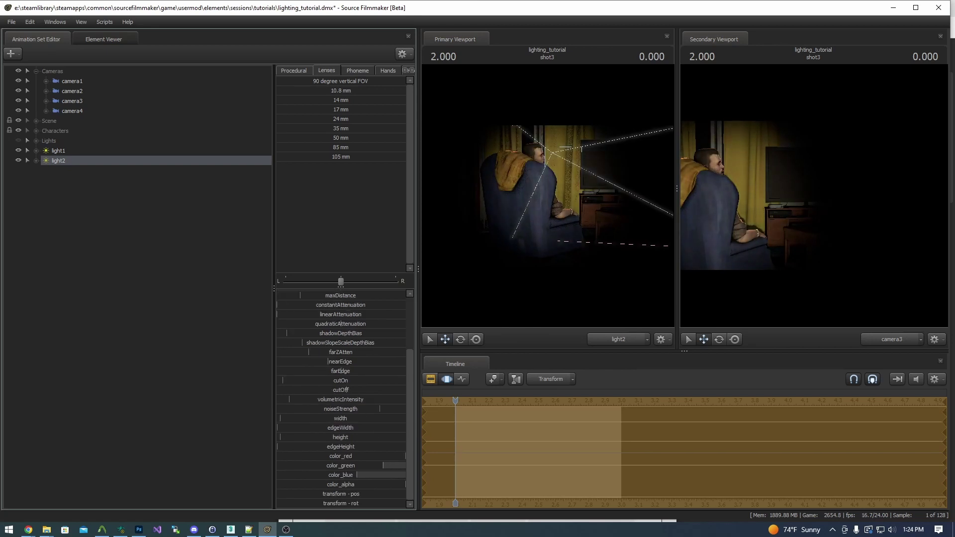
pyautogui.click(431, 379)
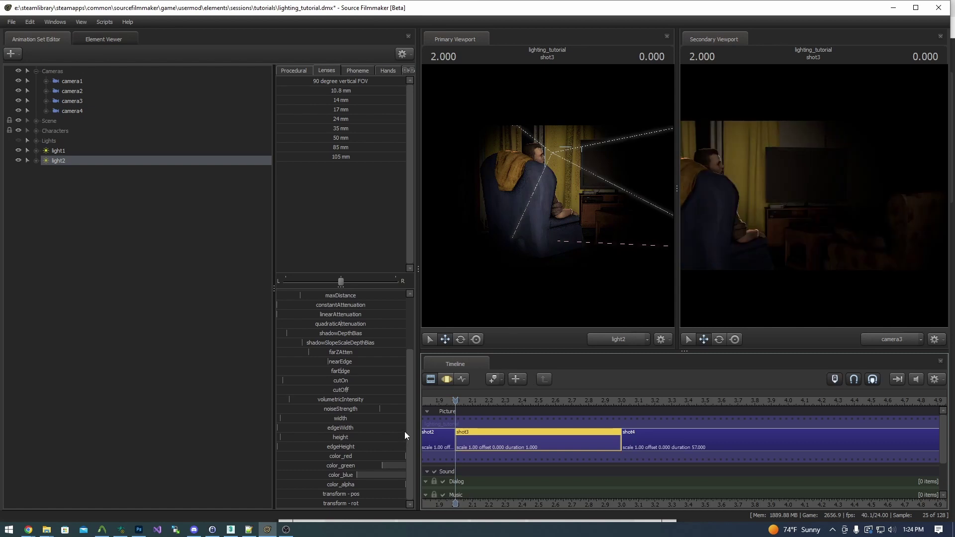
# Step: Raise light2's intensity with the Lights group shown in an enlarged secondary viewport, comparing shot3 with light2 hidden and shown
pyautogui.click(18, 140)
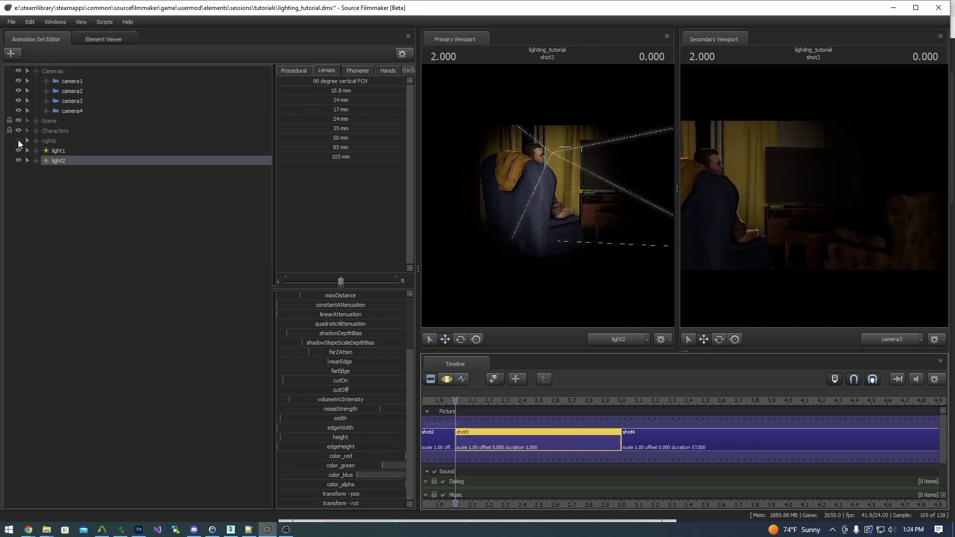
pyautogui.moveTo(675, 130); pyautogui.dragTo(471, 130)
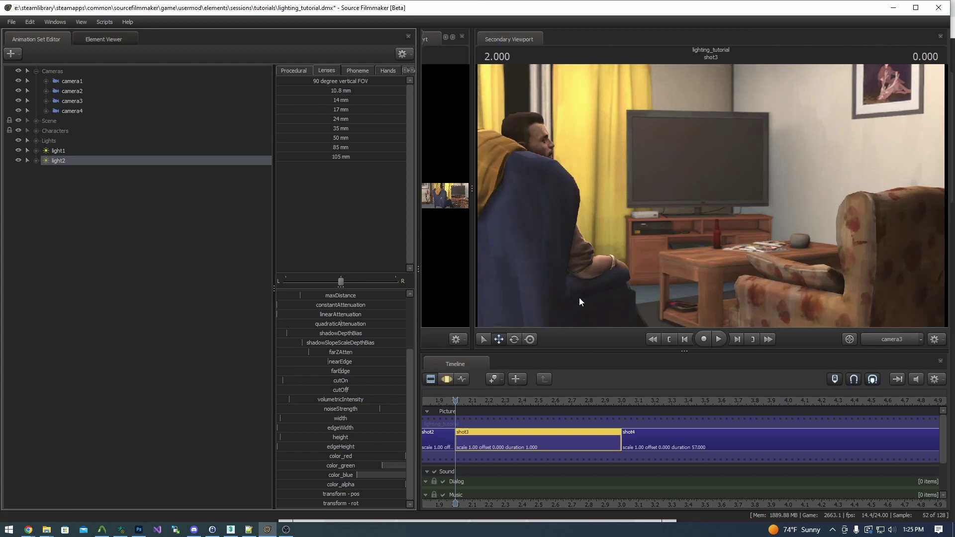
pyautogui.press('F3')
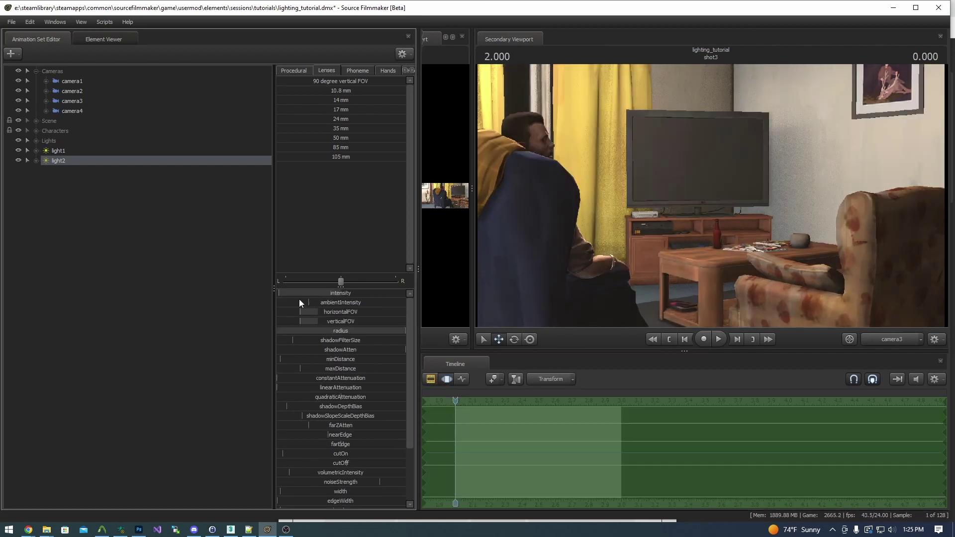
pyautogui.press('F2')
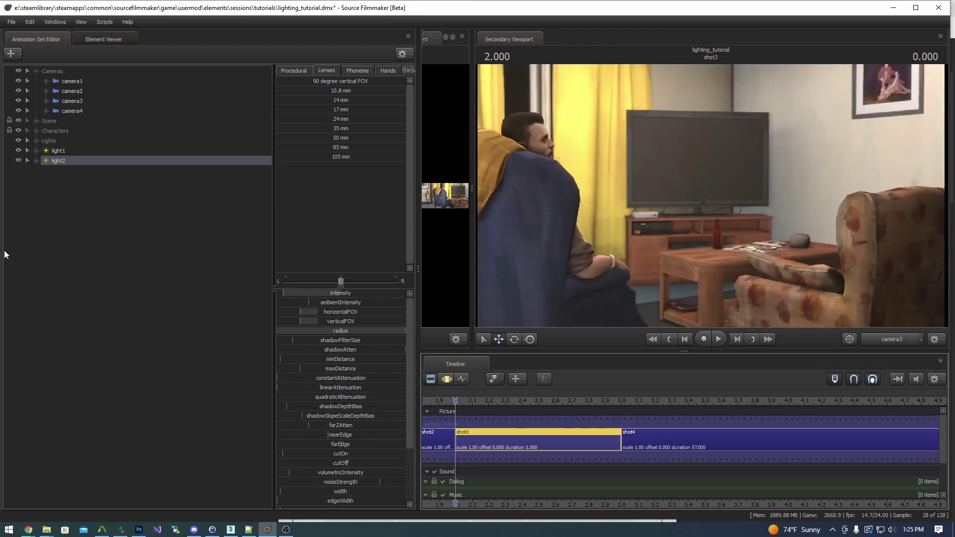
pyautogui.click(447, 379)
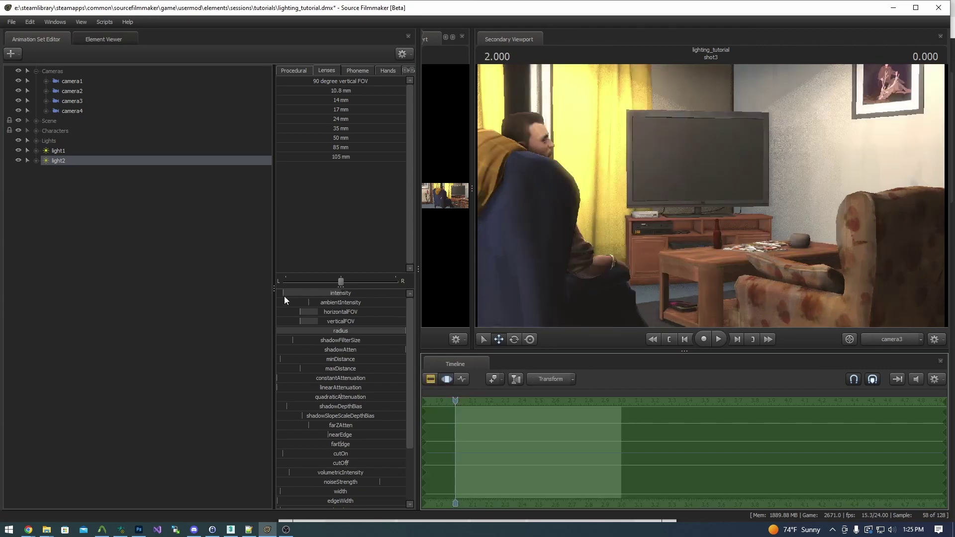
pyautogui.click(435, 380)
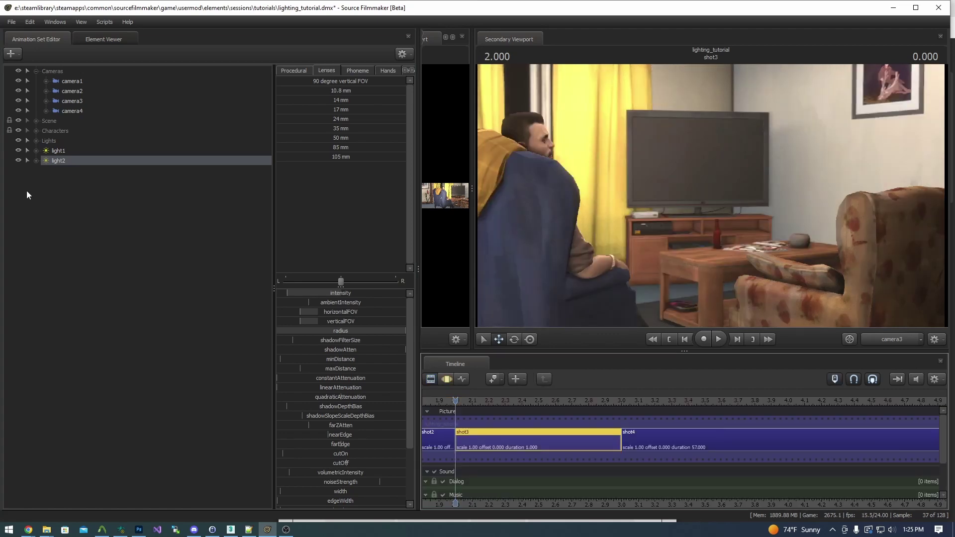
pyautogui.click(19, 160)
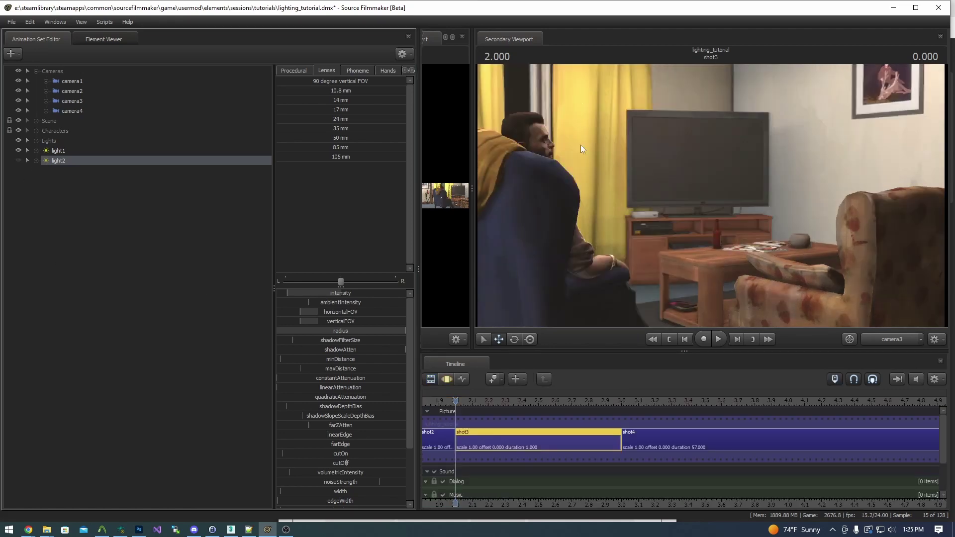
pyautogui.click(18, 160)
# Step: Isolate the new lights by hiding the Lights group, lower light2's farZAtten to limit its reach, and show the group again
pyautogui.click(18, 140)
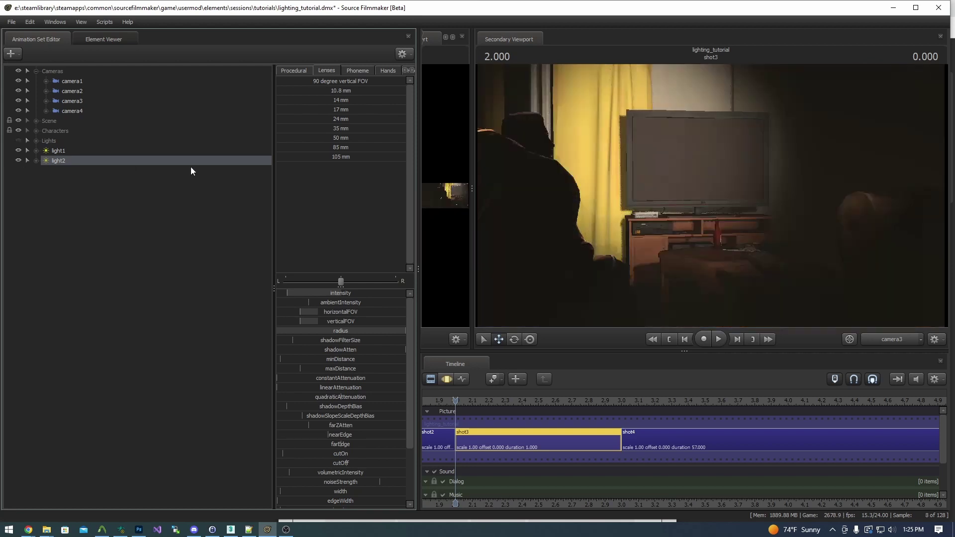
pyautogui.click(447, 381)
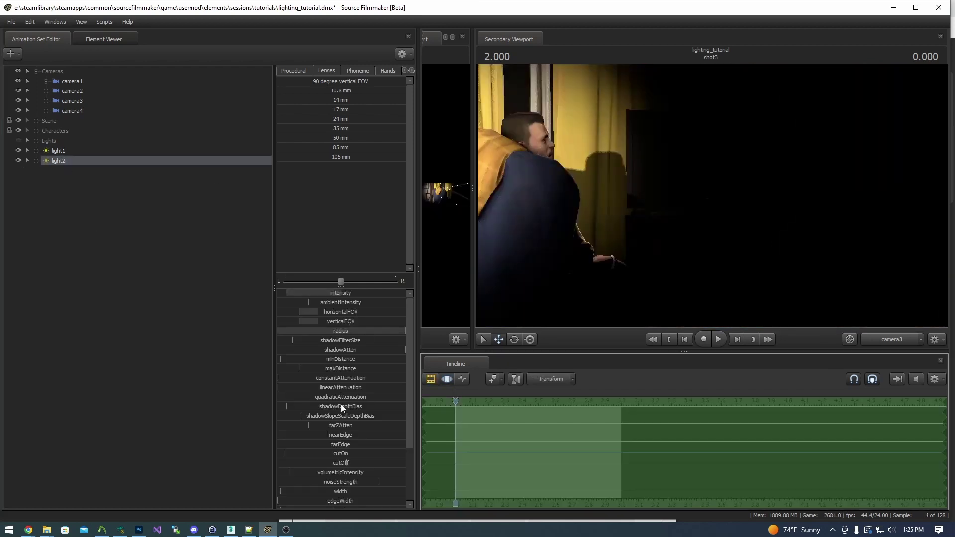
pyautogui.moveTo(325, 425); pyautogui.dragTo(302, 425)
pyautogui.click(431, 379)
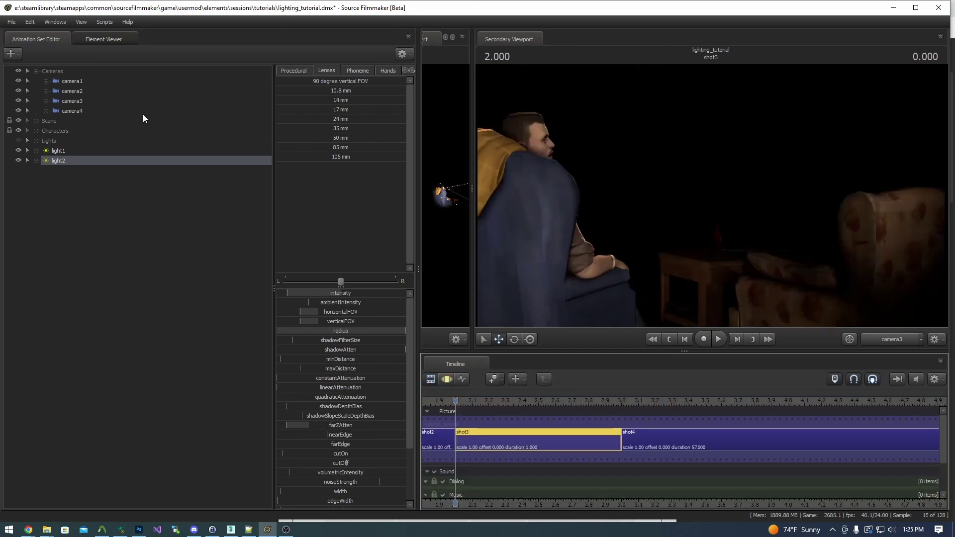
pyautogui.click(18, 140)
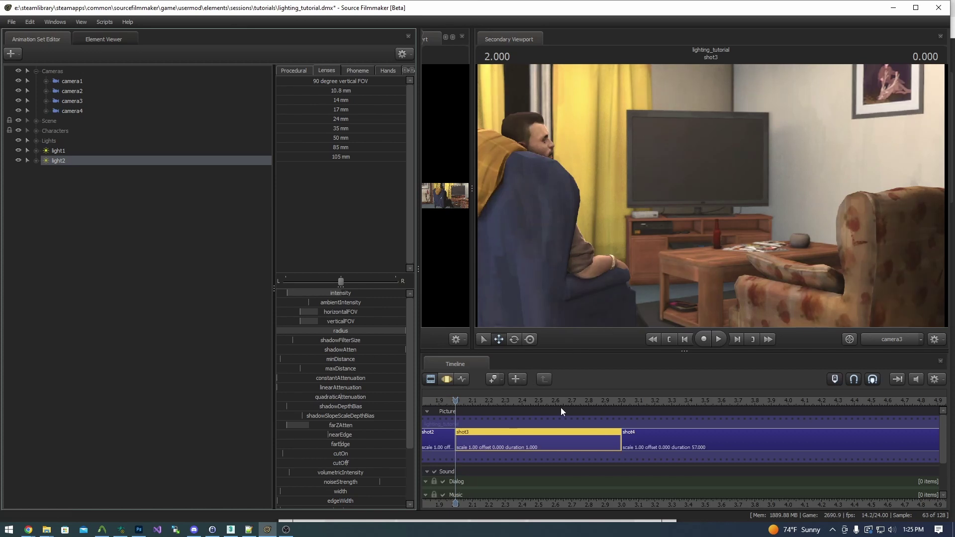
# Step: Go to shot4 and paste the copied light animation sets into it
pyautogui.scroll(2, 533, 441)
pyautogui.scroll(-3, 503, 441)
pyautogui.press('Down')
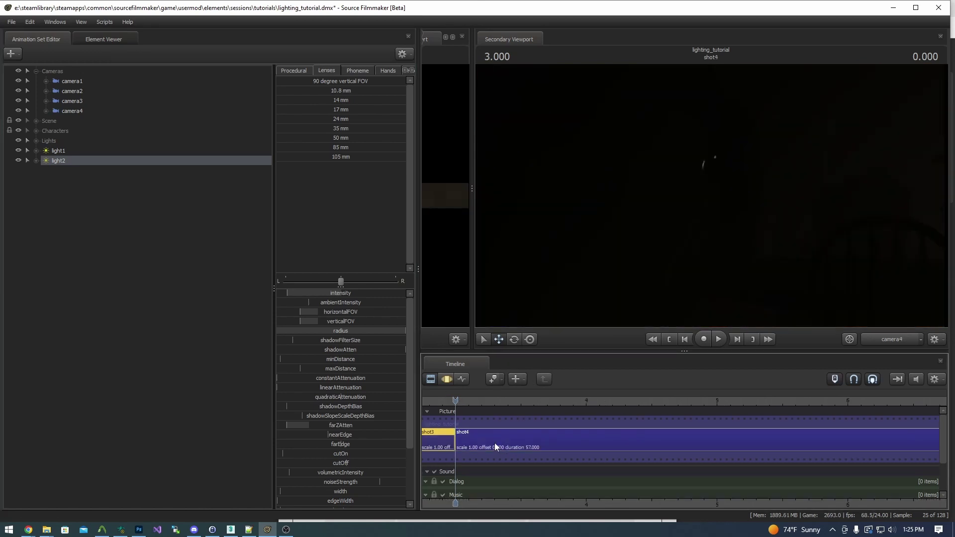
pyautogui.click(495, 443)
pyautogui.rightClick(192, 246)
pyautogui.click(212, 298)
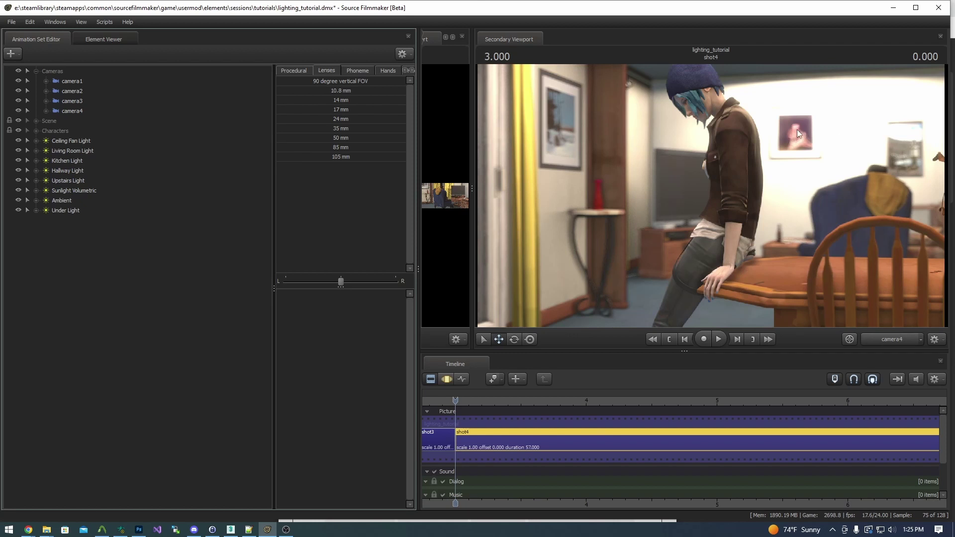
# Step: Return to shot3 and rename light1 as Rimlight 1
pyautogui.scroll(-2, 523, 445)
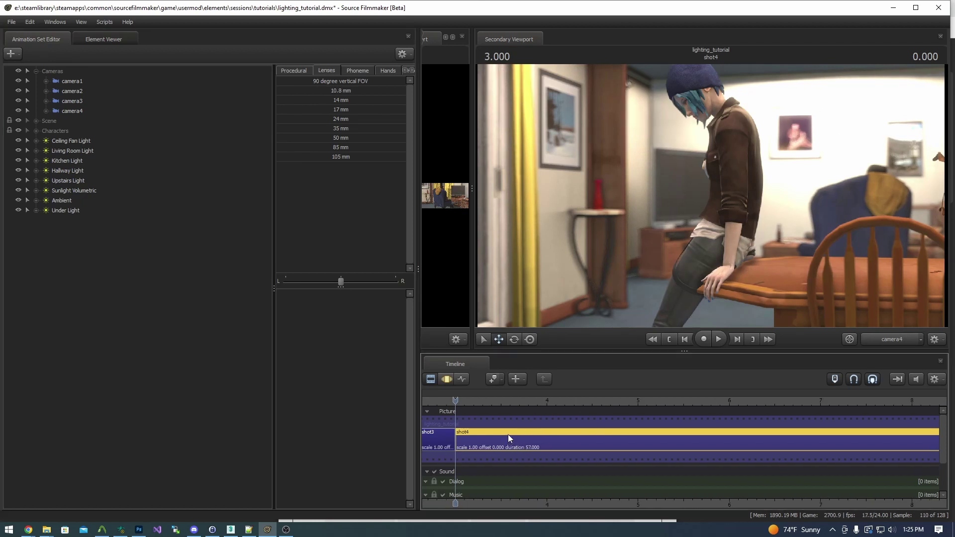
pyautogui.press('Up')
pyautogui.scroll(-2, 496, 444)
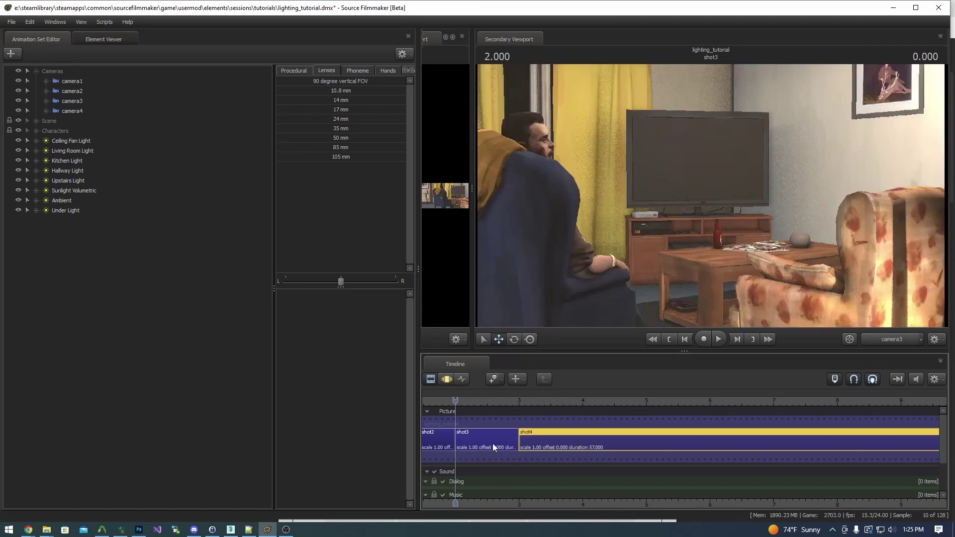
pyautogui.click(493, 443)
pyautogui.rightClick(70, 154)
pyautogui.click(93, 233)
pyautogui.write('Rimlight 1')
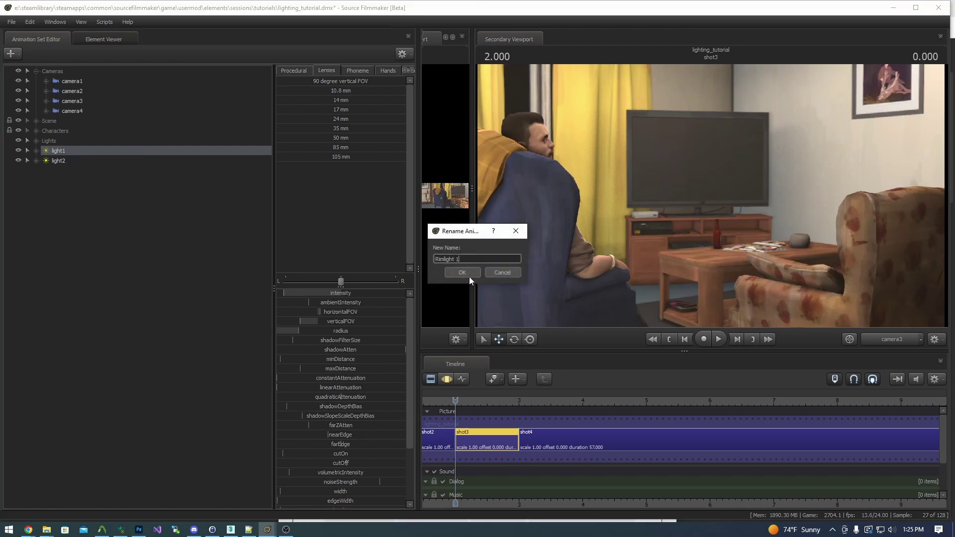
pyautogui.click(467, 275)
# Step: Rename light2 as Highlight 1
pyautogui.rightClick(55, 162)
pyautogui.click(92, 172)
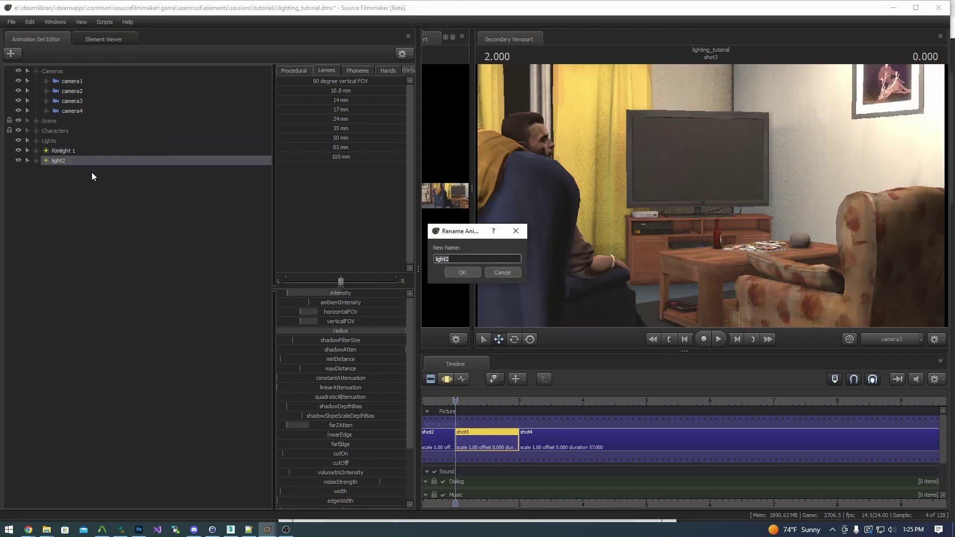
pyautogui.write('Highlig')
pyautogui.click(449, 273)
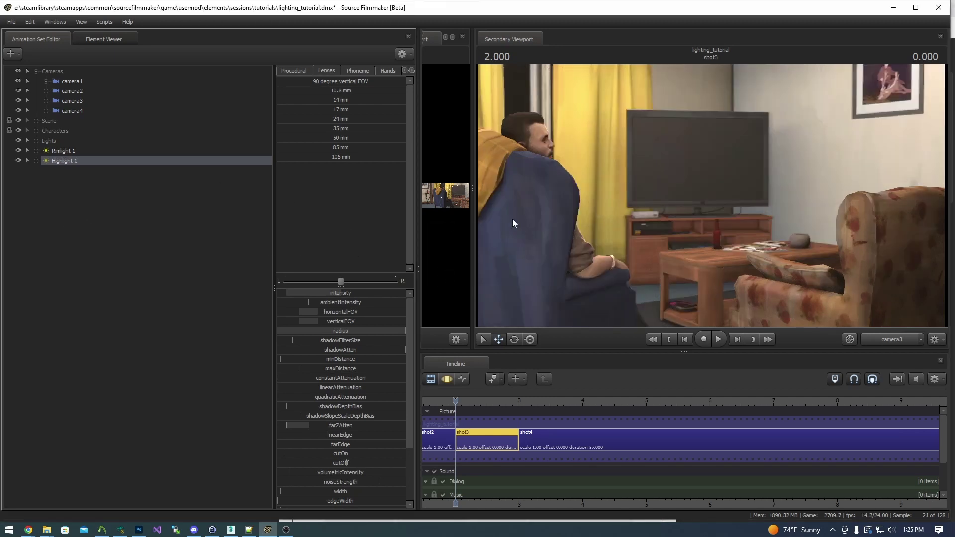
# Step: Rename Highlight 1 as Fill Light 1 and expand the Lights group
pyautogui.rightClick(109, 163)
pyautogui.click(112, 168)
pyautogui.write('Fill Light')
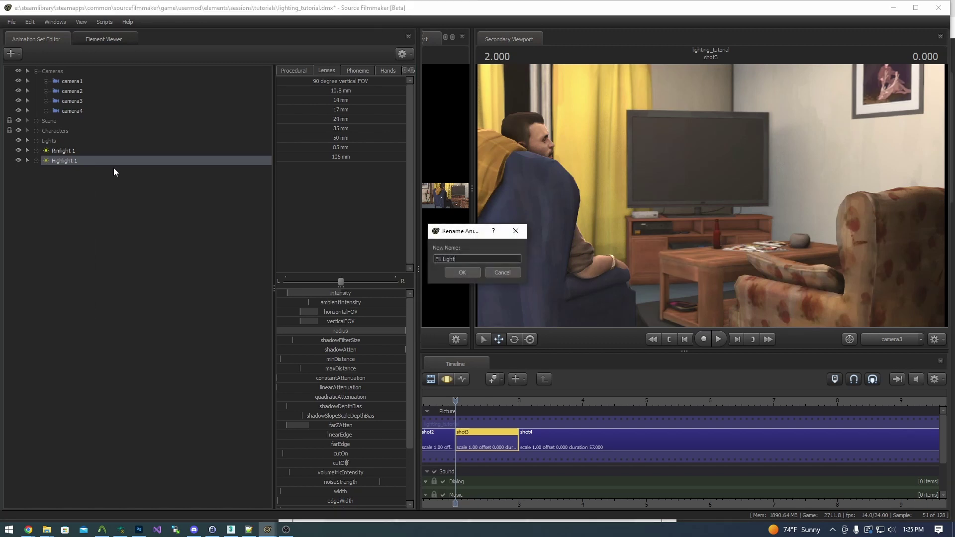
pyautogui.write(' 1')
pyautogui.click(453, 273)
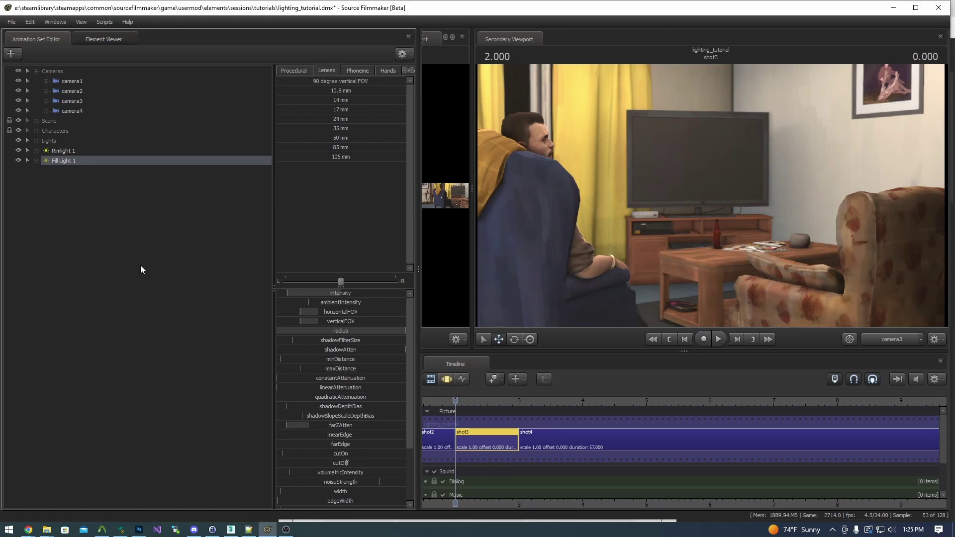
pyautogui.click(36, 141)
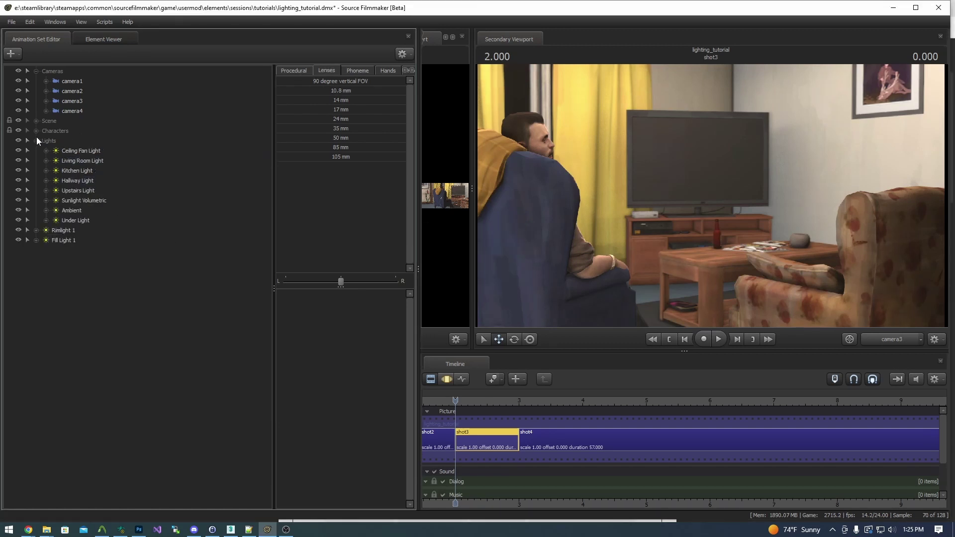
# Step: Inspect the Living Room Light's settings over shot3's time range in the Motion Editor, and return to the Clip Editor
pyautogui.click(88, 159)
pyautogui.click(446, 379)
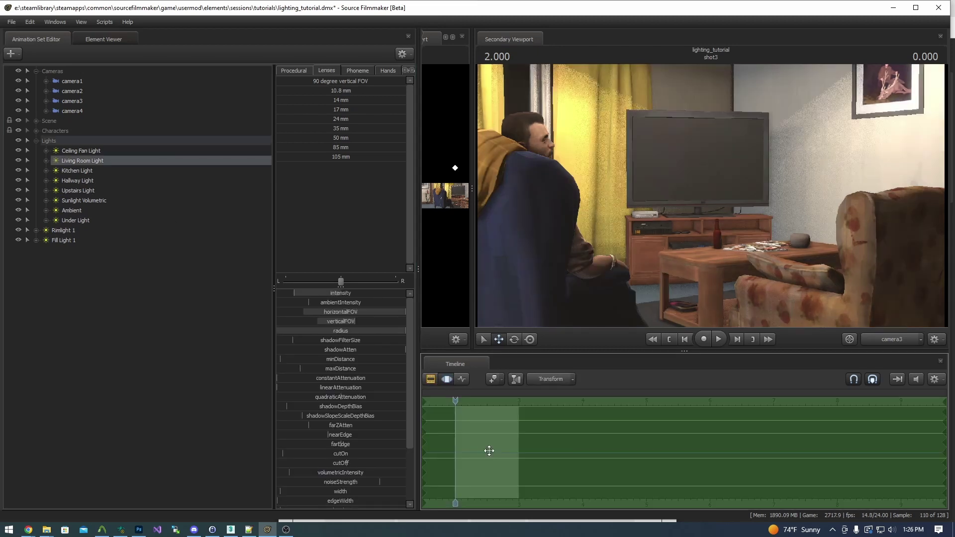
pyautogui.rightClick(531, 456)
pyautogui.click(538, 328)
pyautogui.click(431, 379)
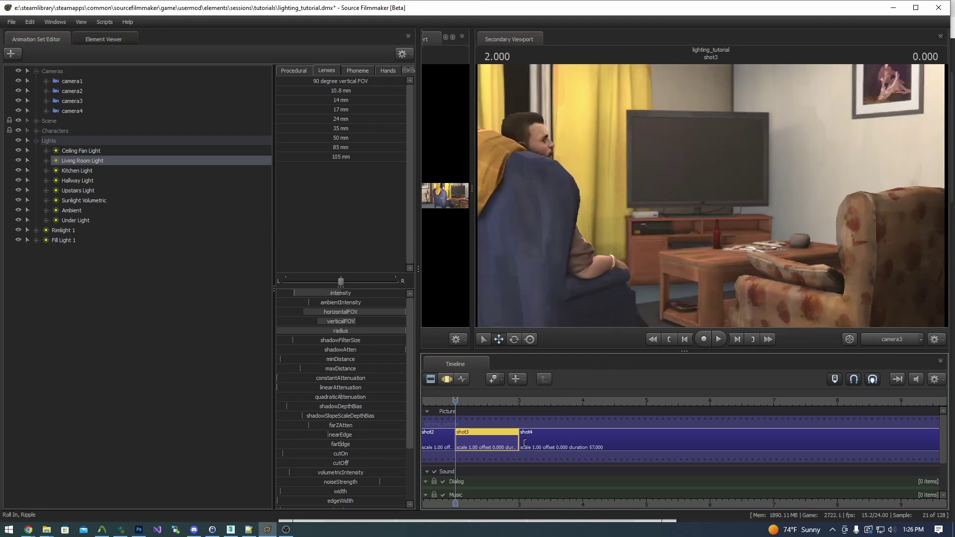
# Step: Go to shot4 and inspect its Living Room Light in the Motion Editor, finishing back in the Clip Editor
pyautogui.press('Down')
pyautogui.click(511, 441)
pyautogui.click(73, 151)
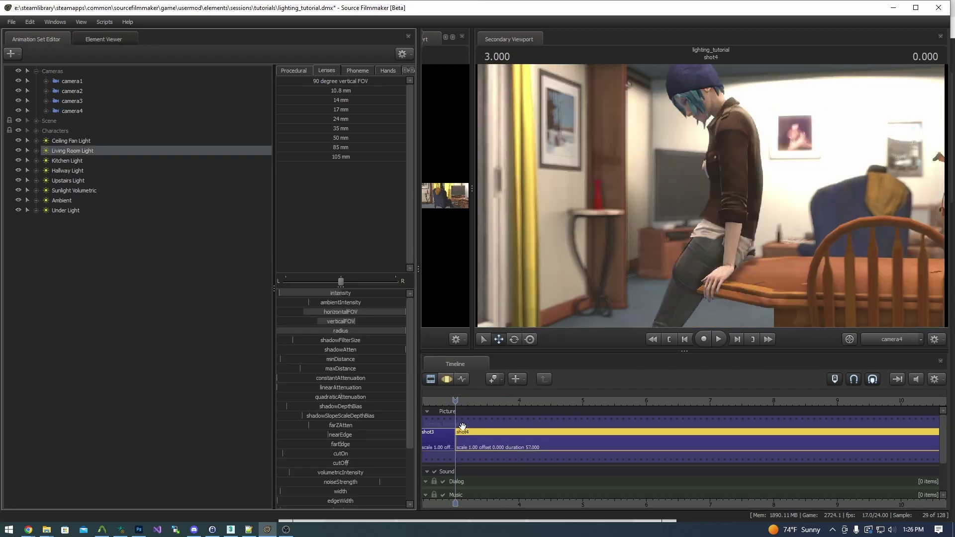
pyautogui.click(447, 379)
pyautogui.rightClick(499, 443)
pyautogui.click(518, 342)
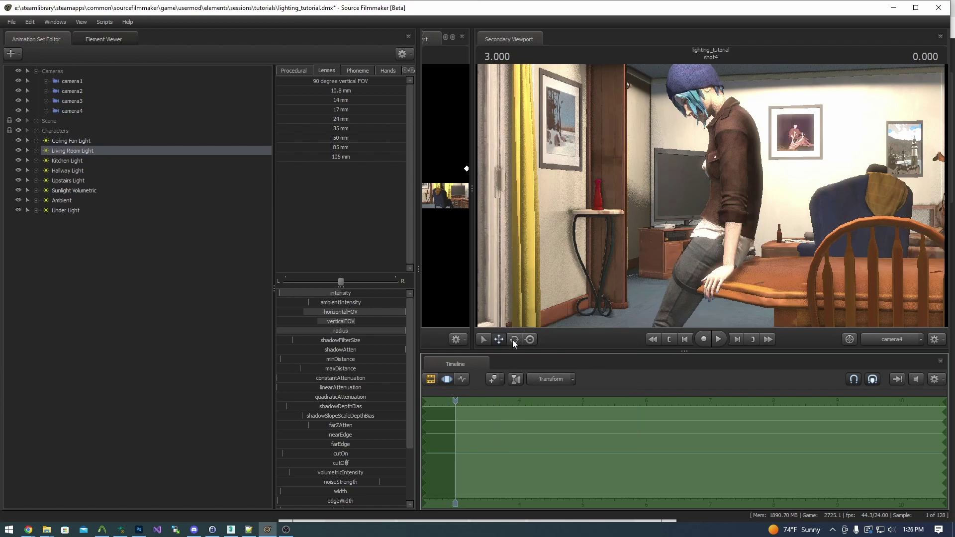
pyautogui.click(431, 379)
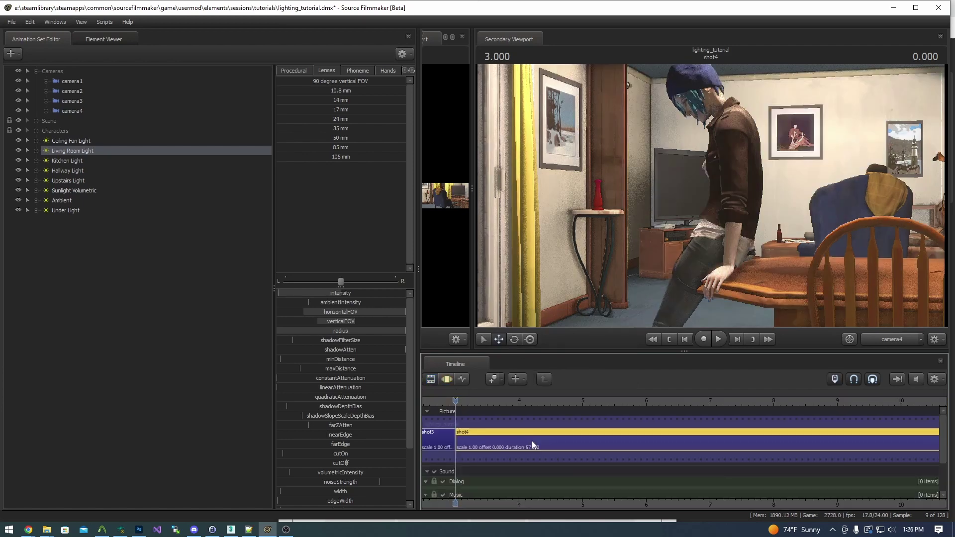
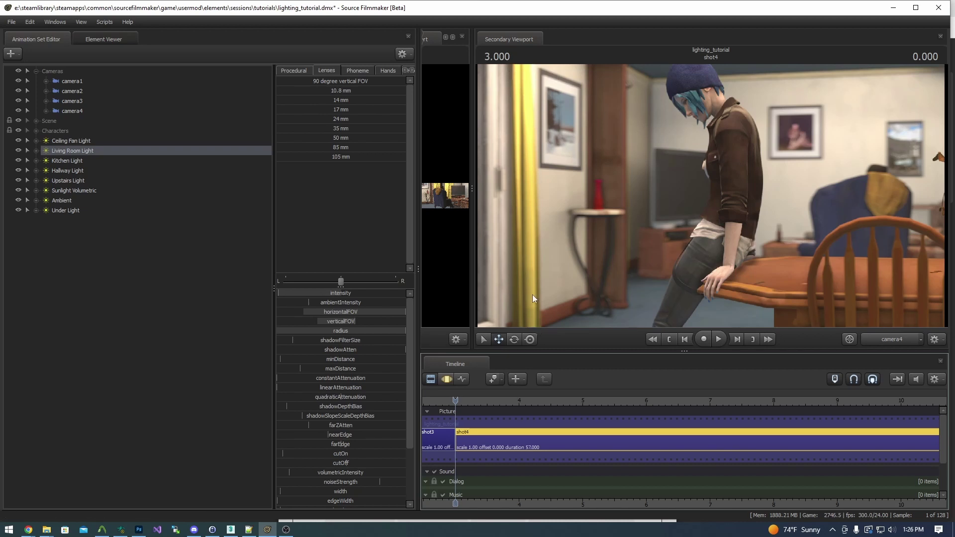
# Step: Create an animation set for a new light in shot4
pyautogui.click(93, 274)
pyautogui.click(11, 53)
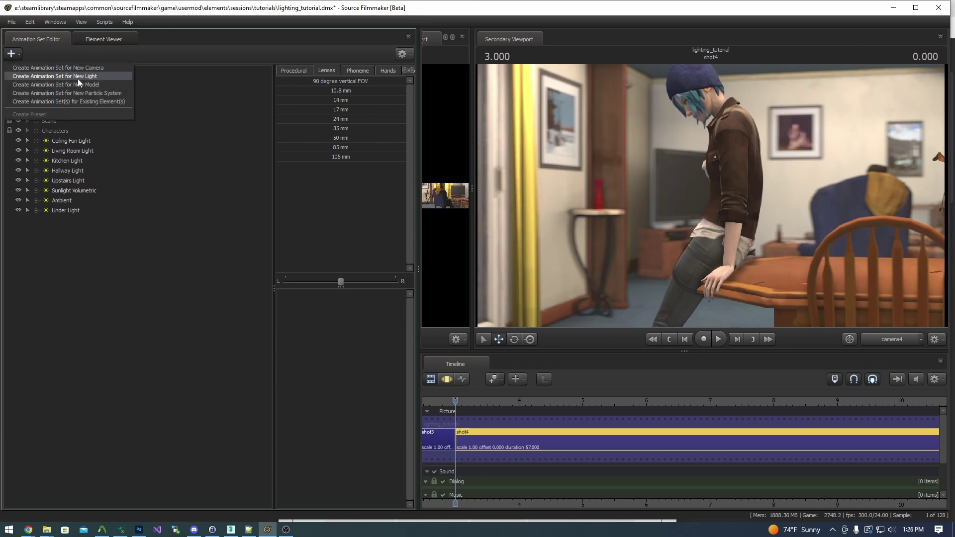
pyautogui.click(78, 77)
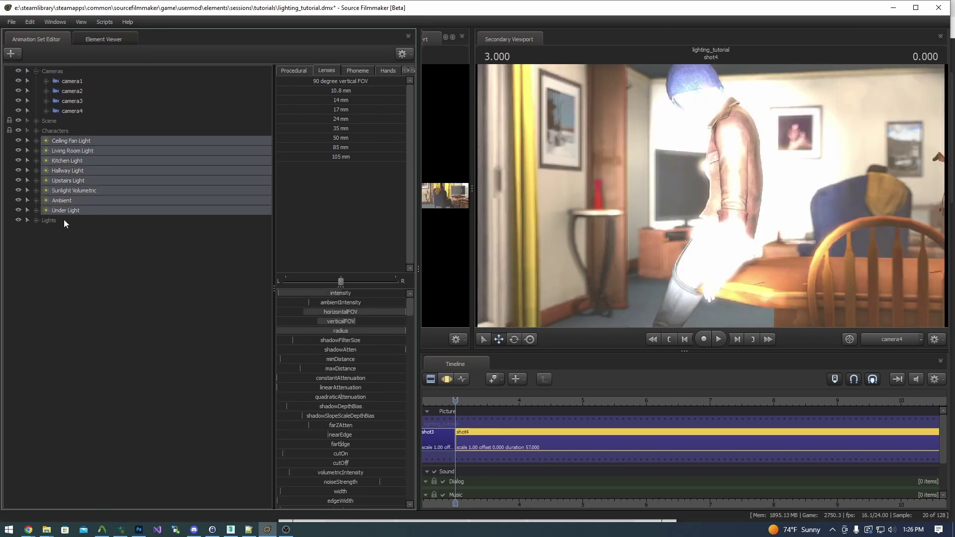
# Step: Move the pasted lights into the Lights group, keep light1 outside it, and hide the group
pyautogui.click(36, 221)
pyautogui.moveTo(77, 174); pyautogui.dragTo(51, 222)
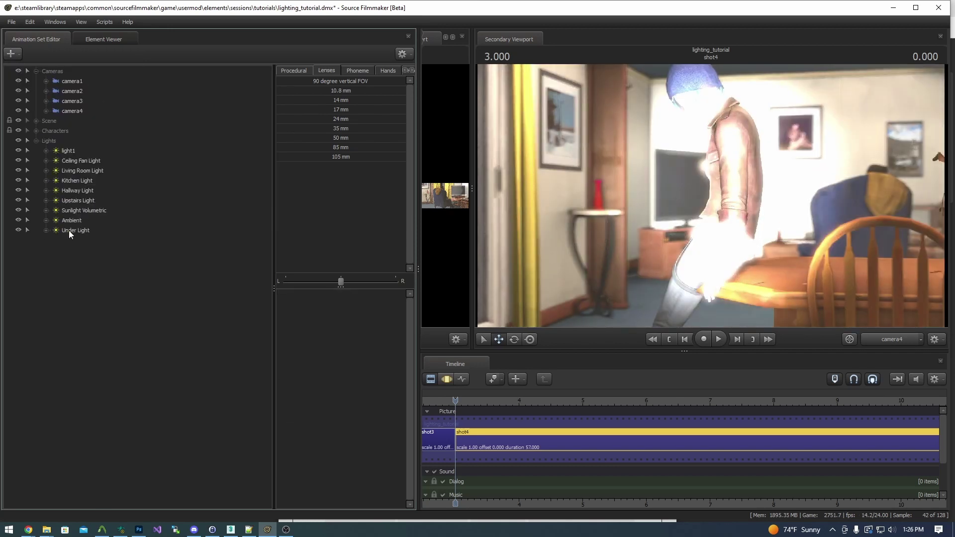
pyautogui.click(36, 141)
pyautogui.click(19, 140)
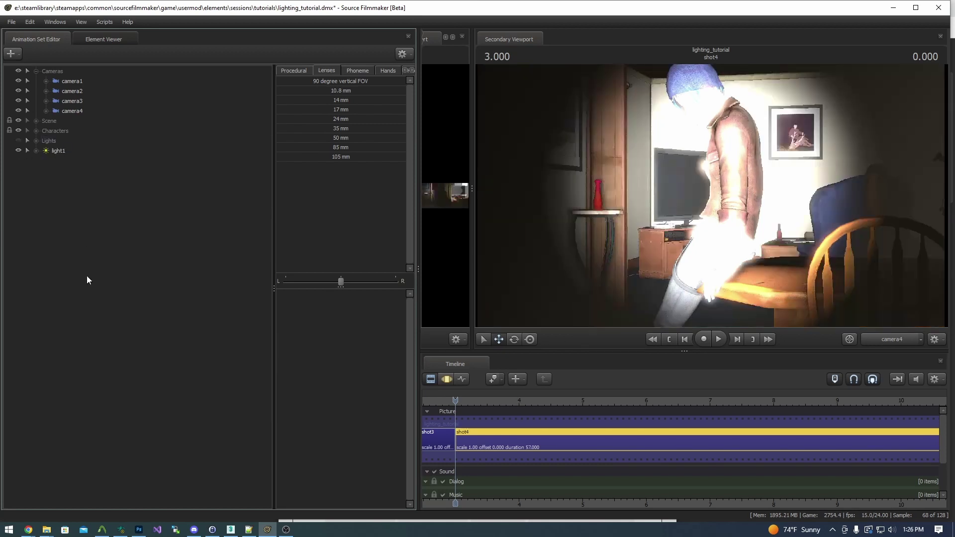
# Step: Load light1 into the primary viewport, aim it at the standing character from behind as a rim light, and adjust its horizontal FOV
pyautogui.moveTo(62, 150); pyautogui.dragTo(448, 192)
pyautogui.moveTo(535, 190); pyautogui.dragTo(424, 243)
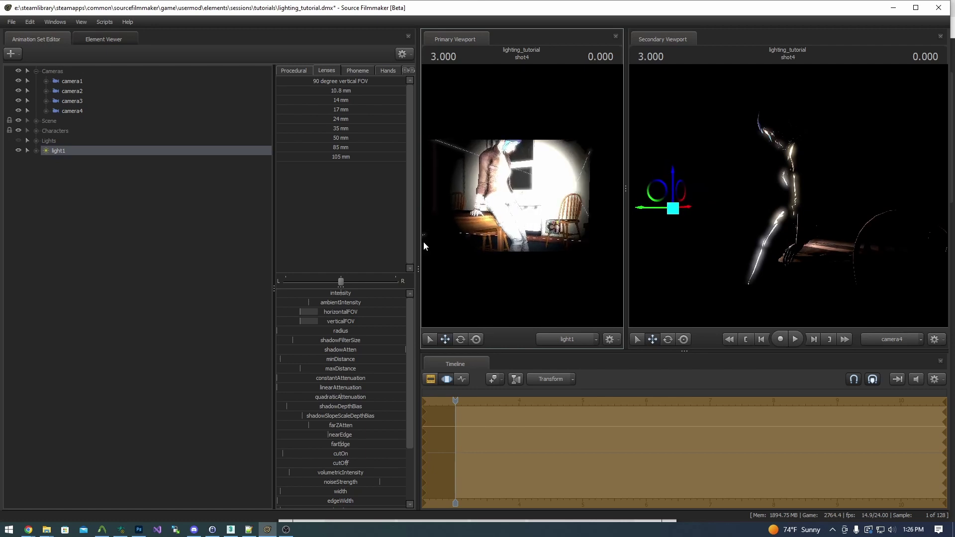
pyautogui.moveTo(325, 315); pyautogui.dragTo(332, 313)
pyautogui.moveTo(468, 229); pyautogui.dragTo(490, 211)
pyautogui.moveTo(308, 314); pyautogui.dragTo(306, 314)
# Step: Tint light1 blue by lowering color_red and color_green, and raise its radius
pyautogui.scroll(-3, 378, 447)
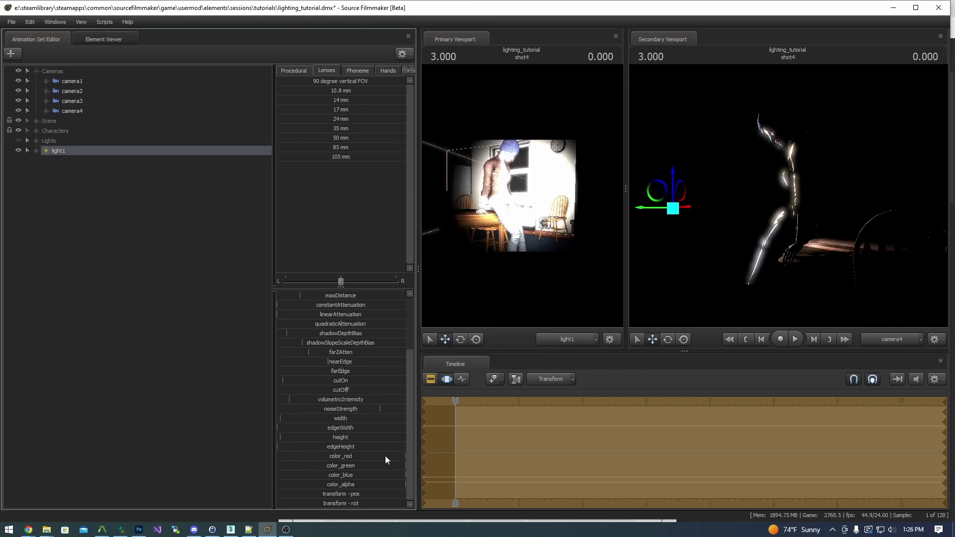
pyautogui.moveTo(385, 455); pyautogui.dragTo(300, 455)
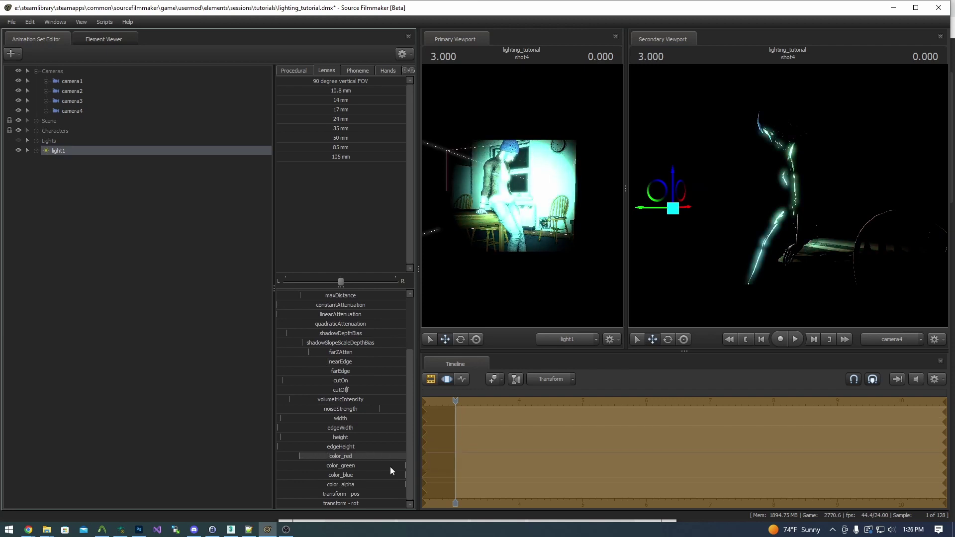
pyautogui.moveTo(390, 468); pyautogui.dragTo(325, 468)
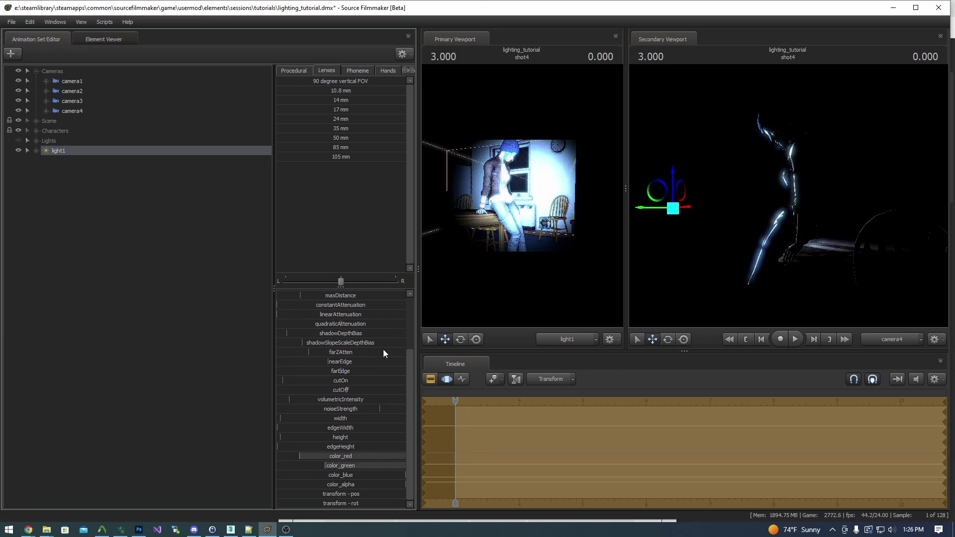
pyautogui.scroll(3, 326, 329)
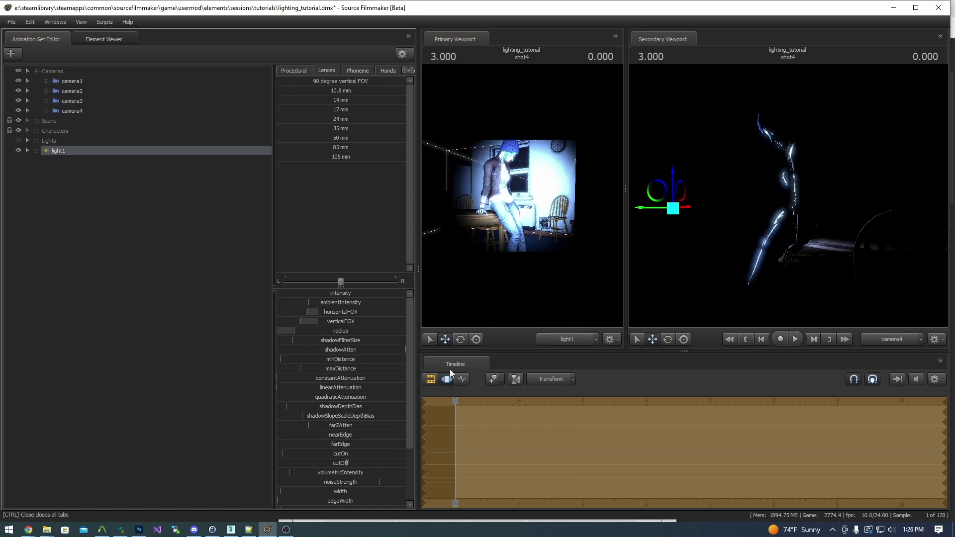
# Step: Preview light1 together with the Lights group in camera4's enlarged view, and hide the group again
pyautogui.click(447, 378)
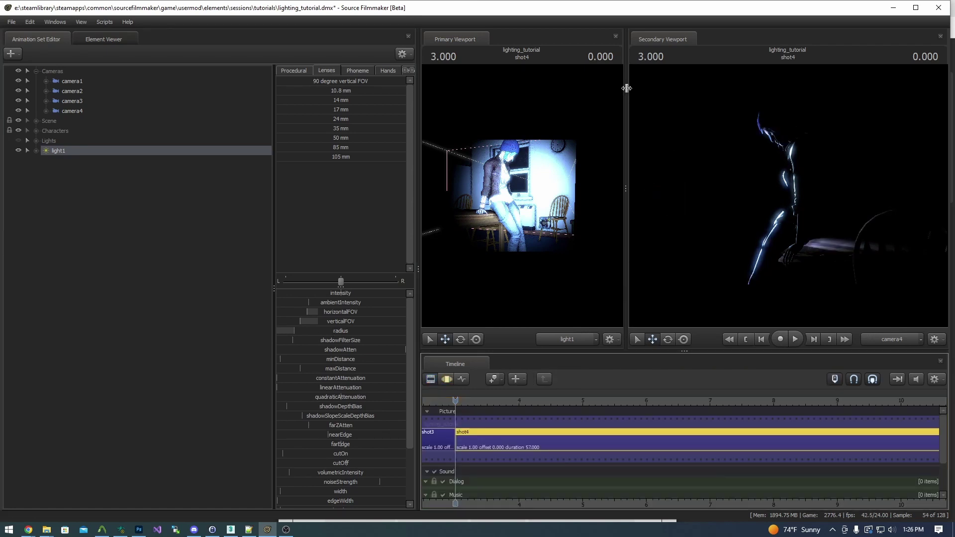
pyautogui.moveTo(626, 88); pyautogui.dragTo(295, 196)
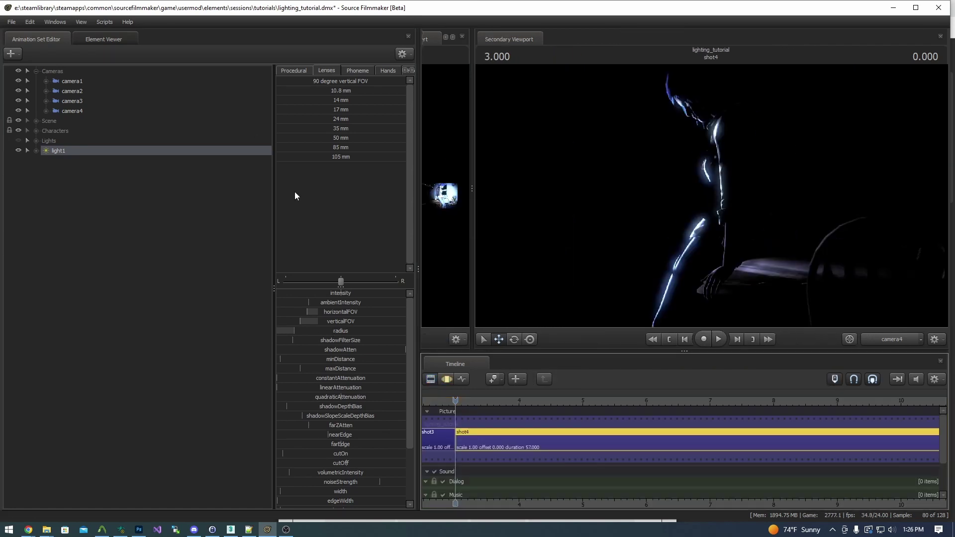
pyautogui.click(19, 140)
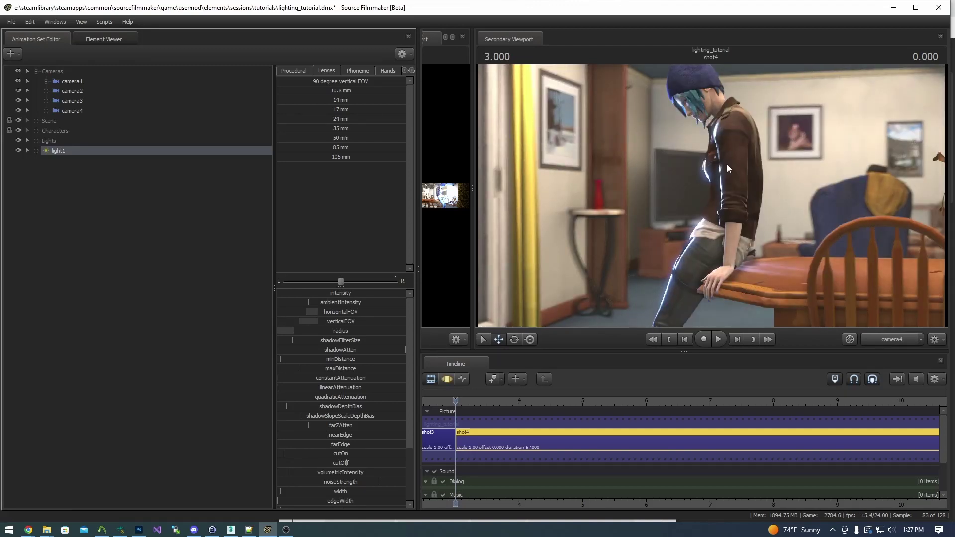
pyautogui.click(19, 141)
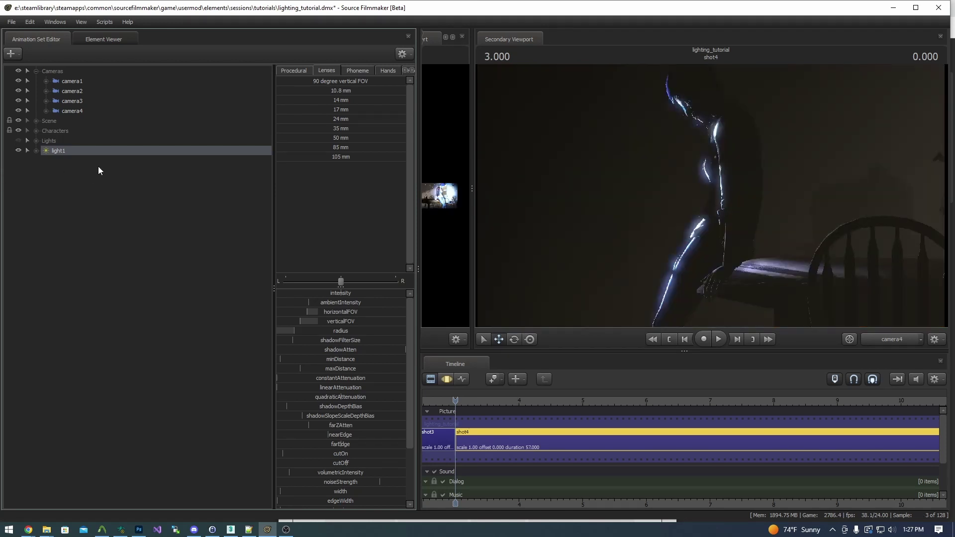
# Step: Reposition light1 lower behind the standing character and re-aim it upward at her
pyautogui.moveTo(53, 152); pyautogui.dragTo(432, 159)
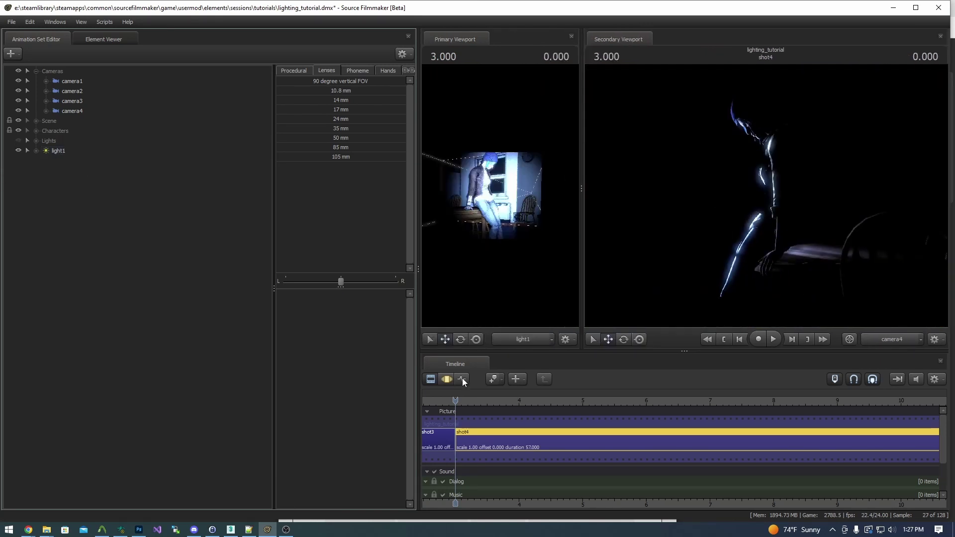
pyautogui.click(448, 379)
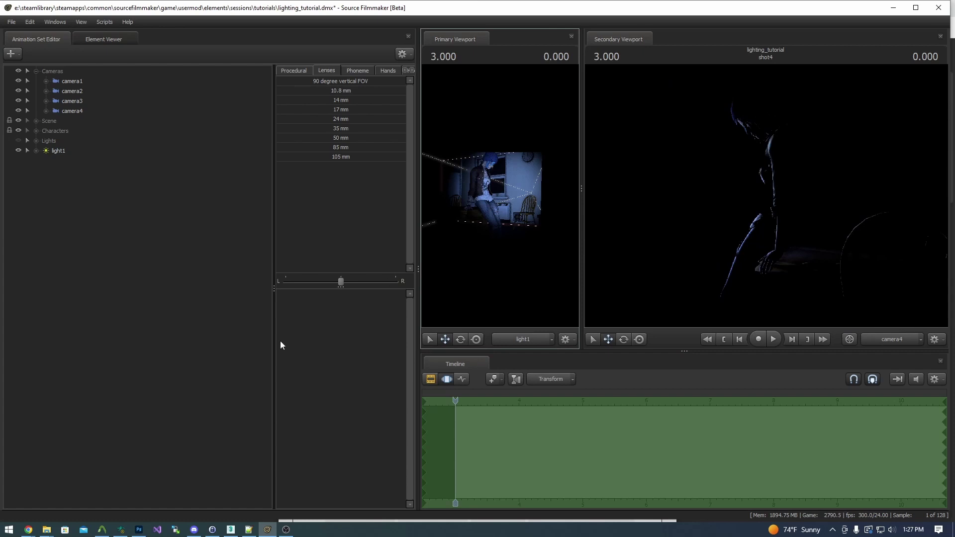
pyautogui.click(69, 151)
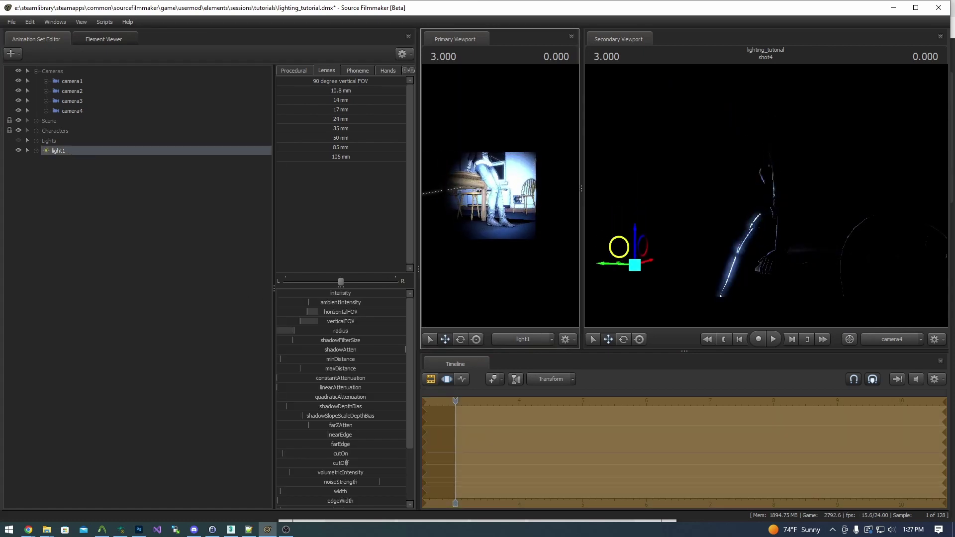
pyautogui.moveTo(500, 195); pyautogui.dragTo(501, 218)
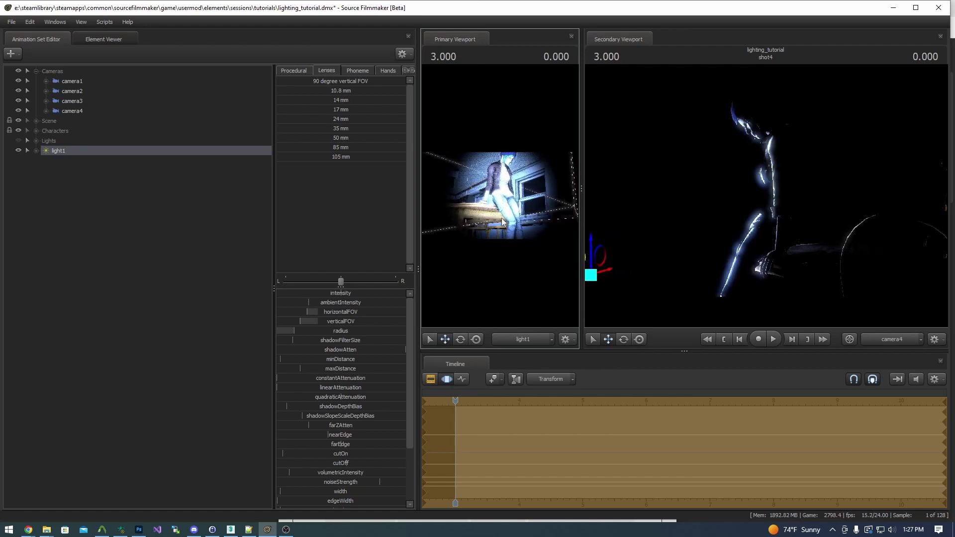
pyautogui.click(427, 380)
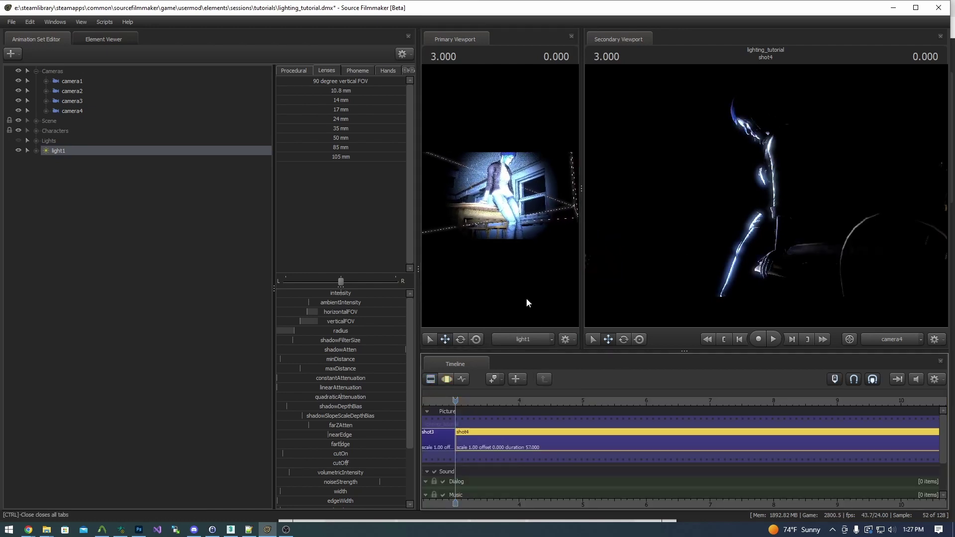
# Step: Lower light1's intensity and show the Lights group again in camera4's enlarged view
pyautogui.click(447, 379)
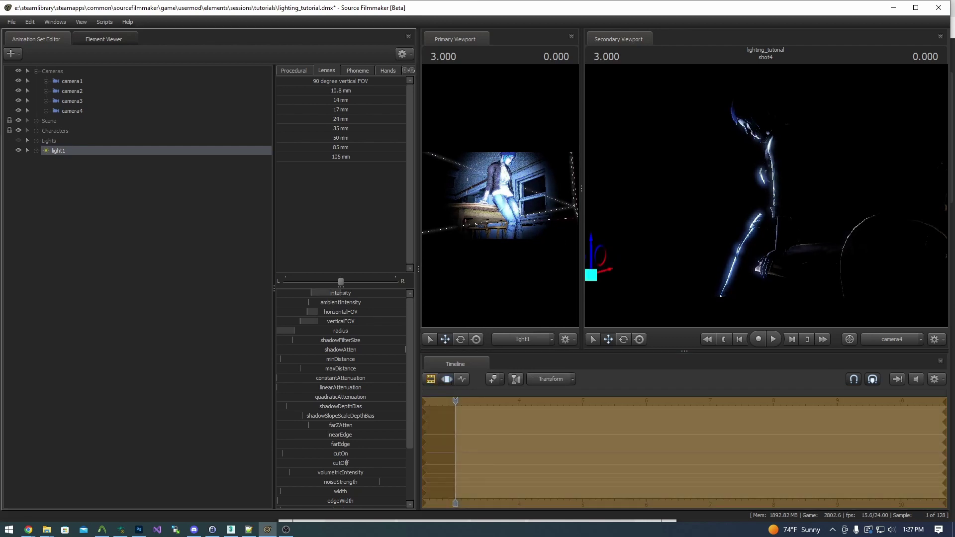
pyautogui.click(431, 380)
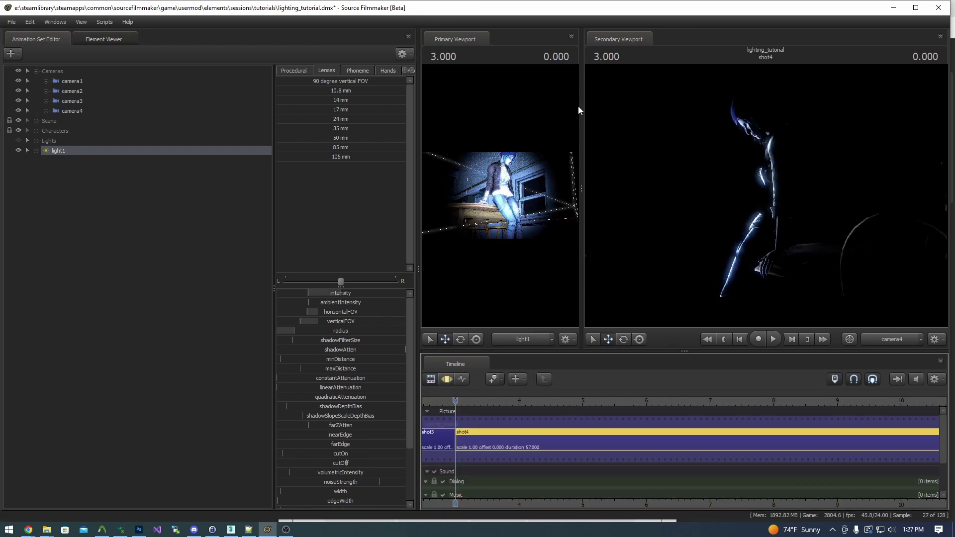
pyautogui.moveTo(581, 105); pyautogui.dragTo(471, 150)
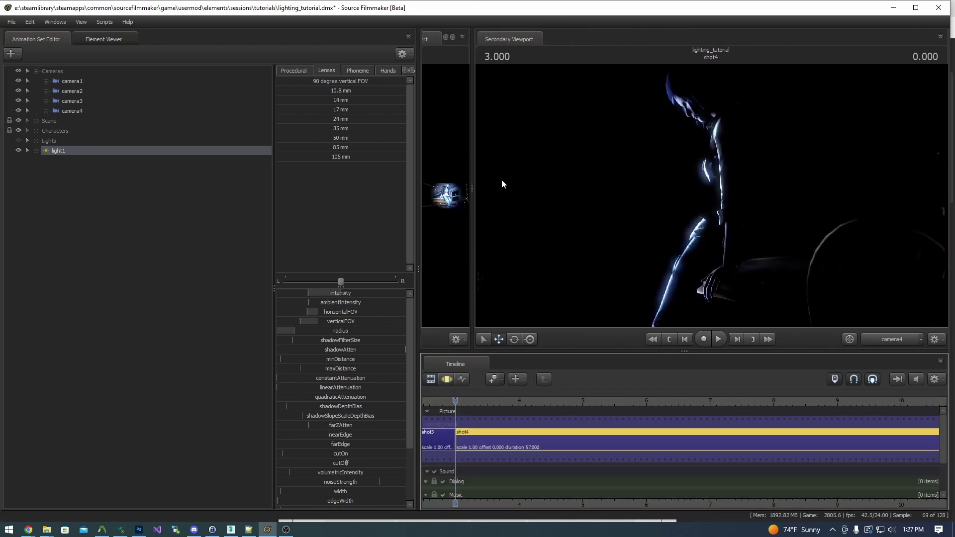
pyautogui.click(18, 141)
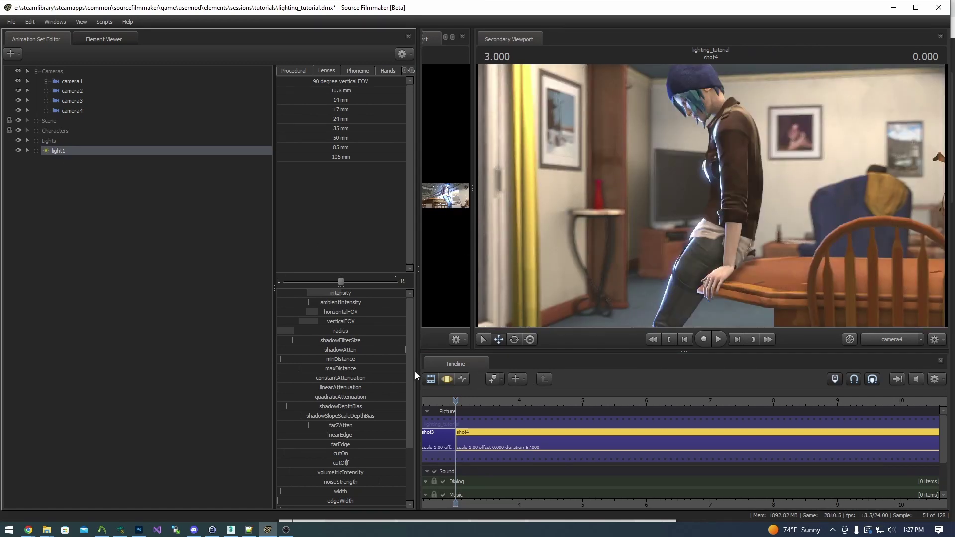
# Step: Reduce light1's intensity further to soften the rim light, and save the session
pyautogui.press('F3')
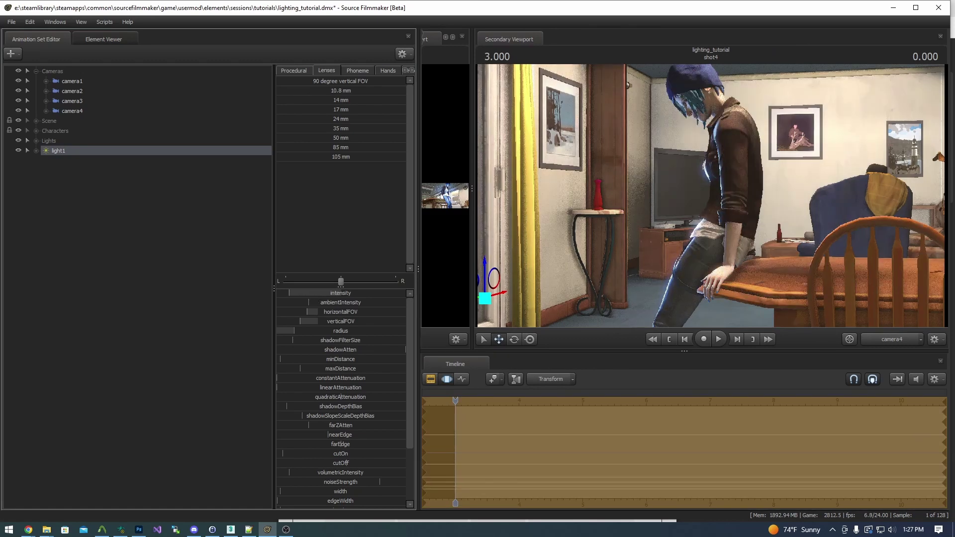
pyautogui.click(430, 380)
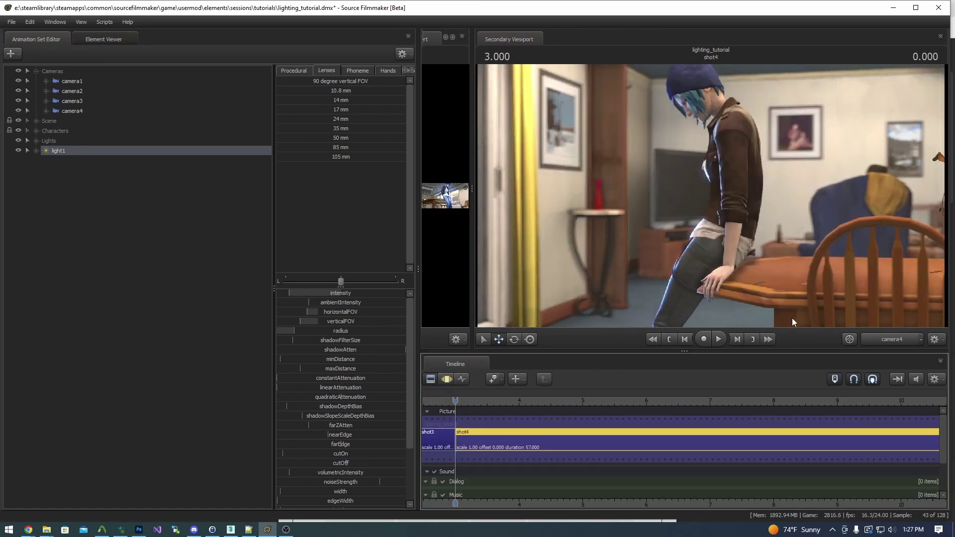
pyautogui.hotkey('ctrl', 's')
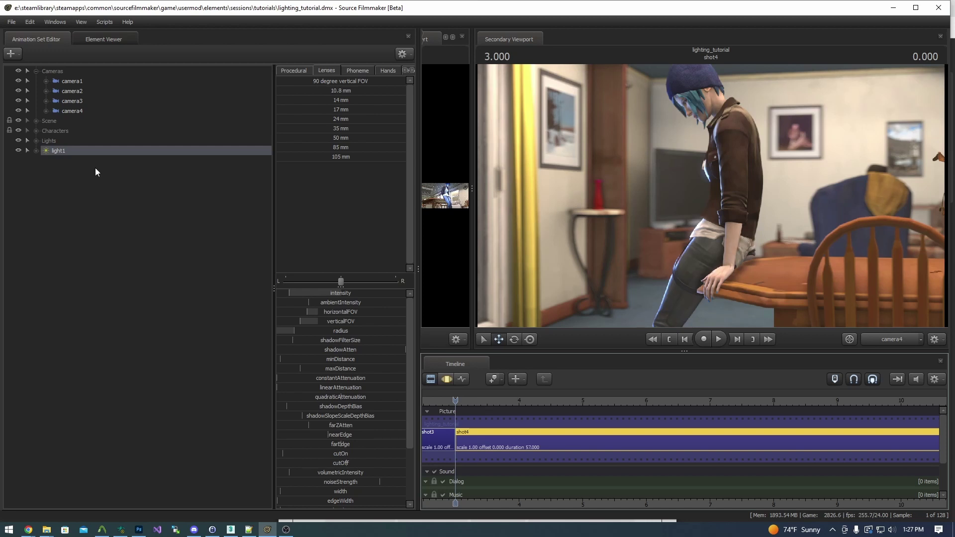
# Step: Expand the Lights group and toggle the Ceiling Fan Light off and on to compare its effect on shot4
pyautogui.click(32, 141)
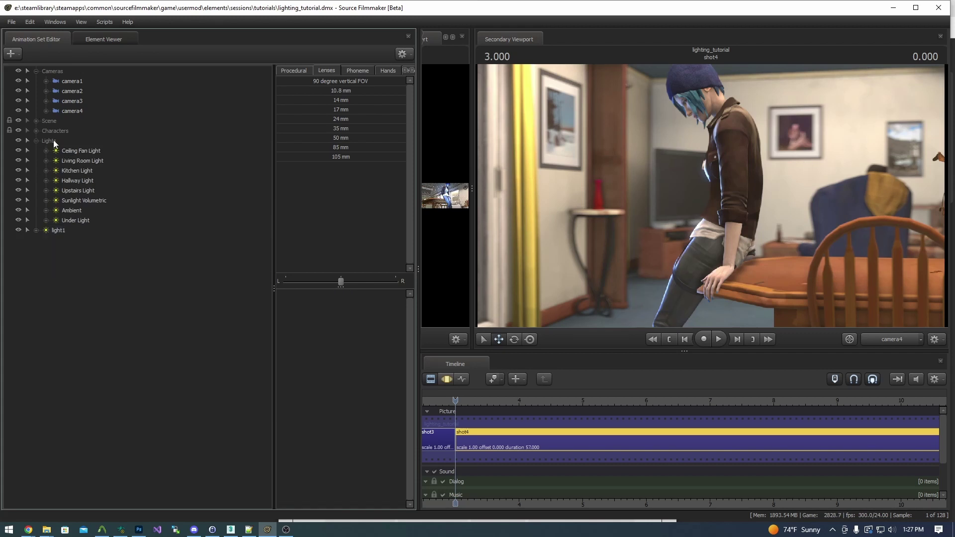
pyautogui.click(18, 151)
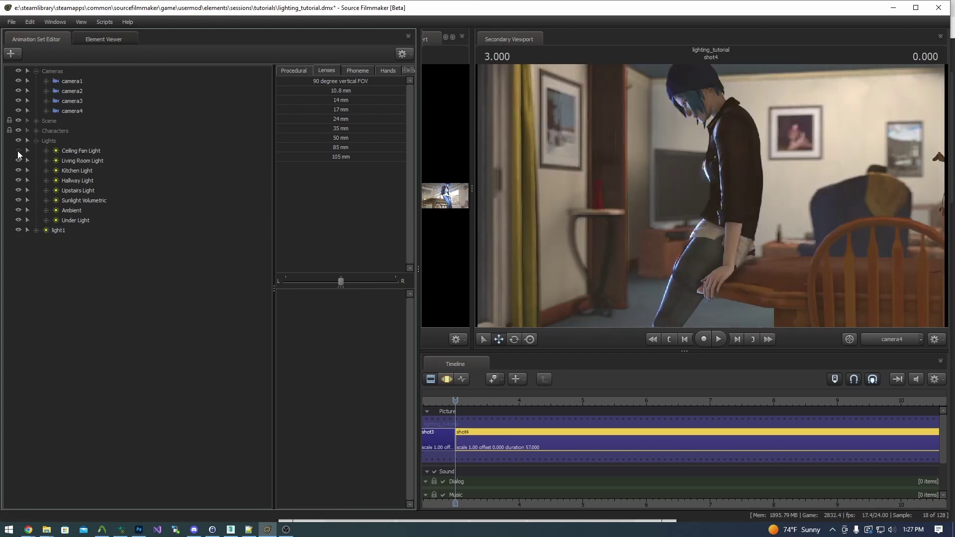
pyautogui.click(17, 151)
# Step: Narrow the Ceiling Fan Light's horizontal FOV in shot4, rotate the light through its own view, and widen the horizontal FOV to its maximum
pyautogui.click(88, 151)
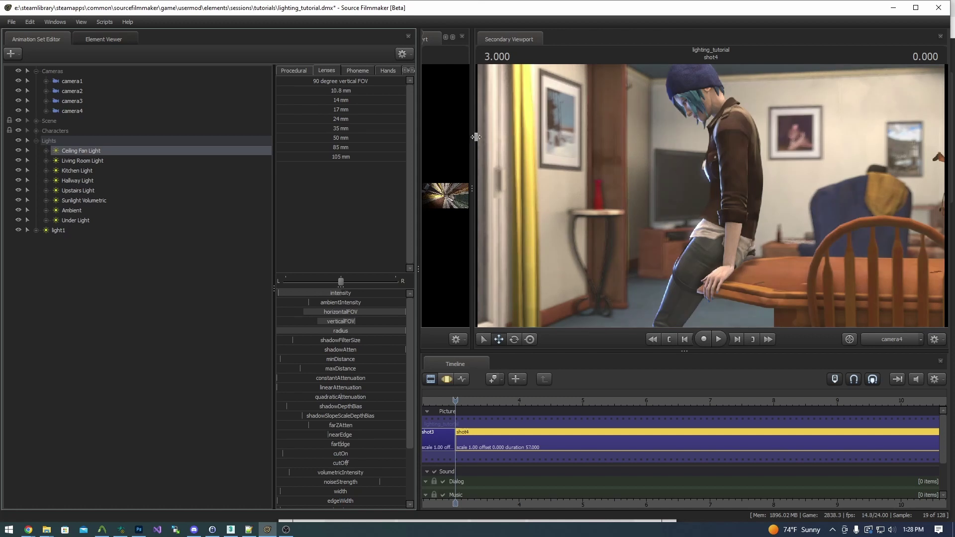
pyautogui.moveTo(476, 137); pyautogui.dragTo(688, 137)
pyautogui.click(431, 379)
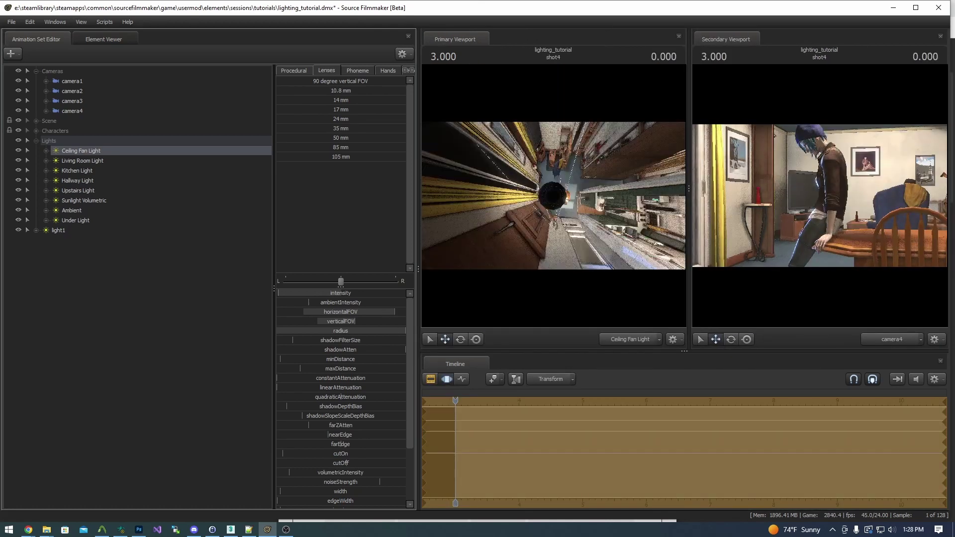
pyautogui.moveTo(394, 311); pyautogui.dragTo(369, 312)
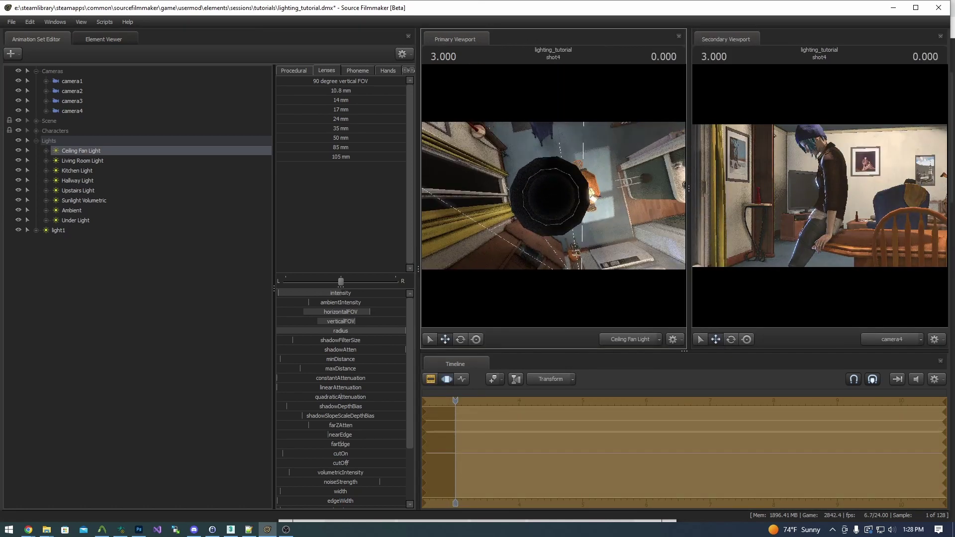
pyautogui.moveTo(553, 195)
pyautogui.mouseDown()
pyautogui.moveTo(634, 188)
pyautogui.moveTo(553, 187)
pyautogui.mouseUp()
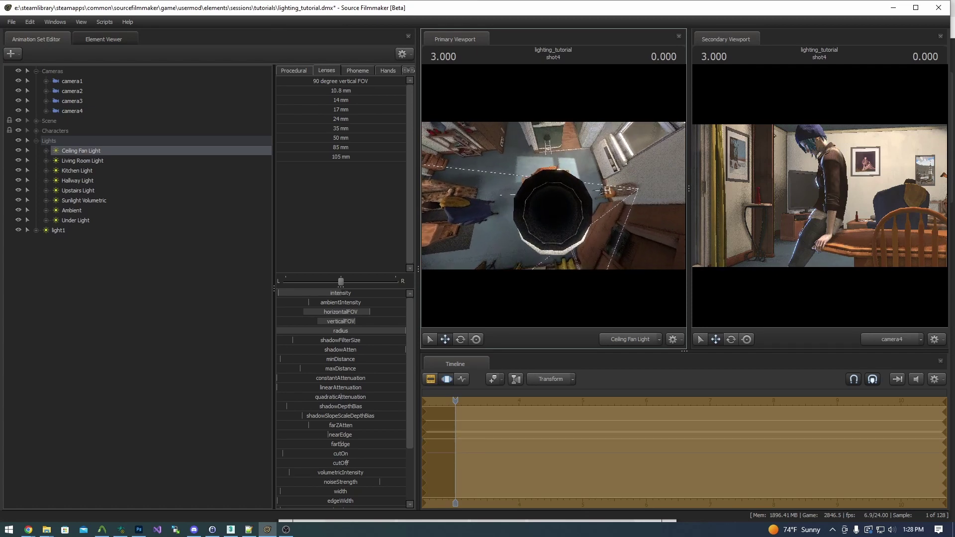
pyautogui.moveTo(352, 313); pyautogui.dragTo(405, 312)
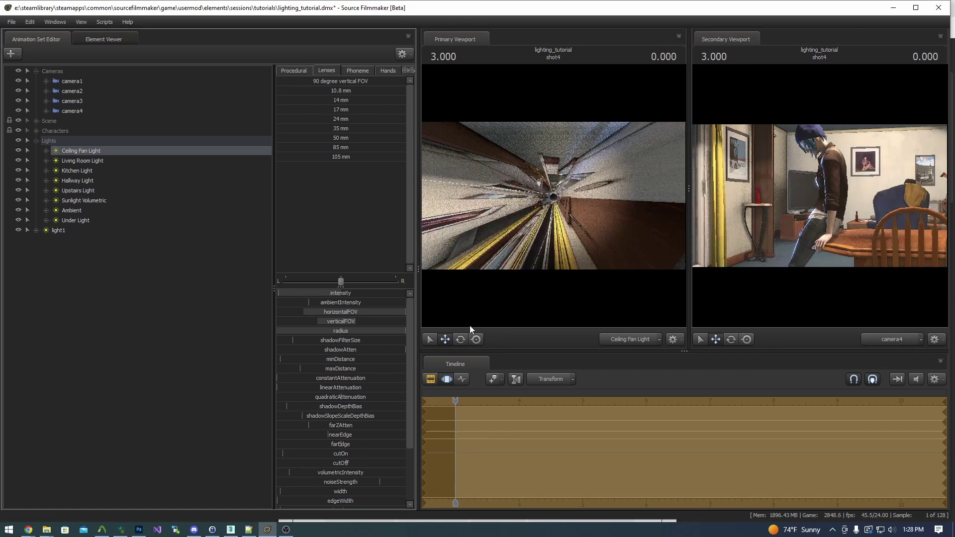
# Step: Fine-tune the Ceiling Fan Light's rotation in shot4 and check the refined render in an enlarged camera4 view
pyautogui.press('F2')
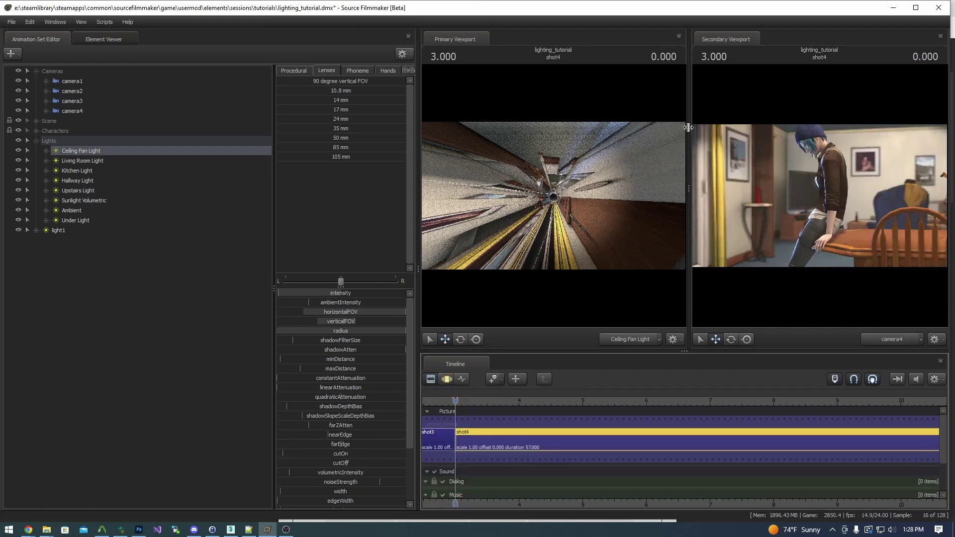
pyautogui.click(450, 379)
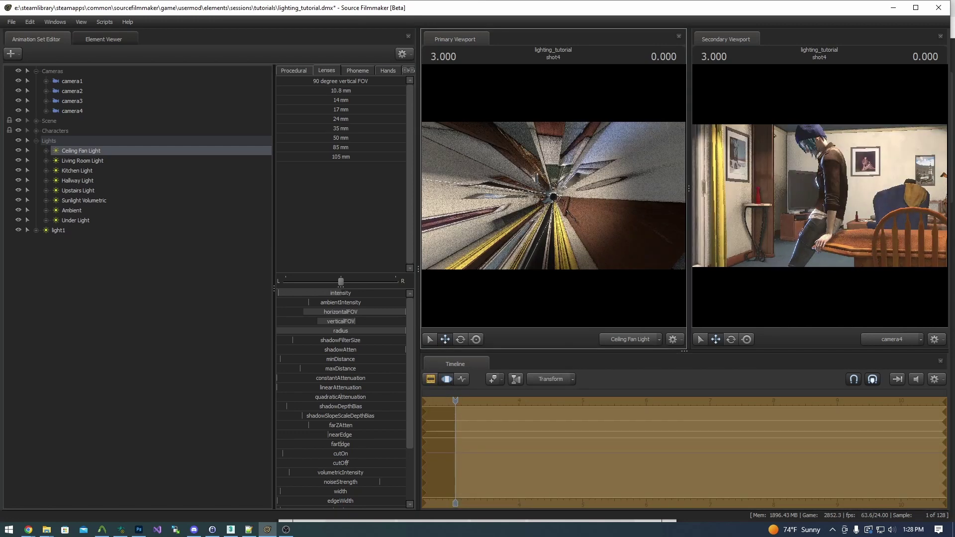
pyautogui.press('F2')
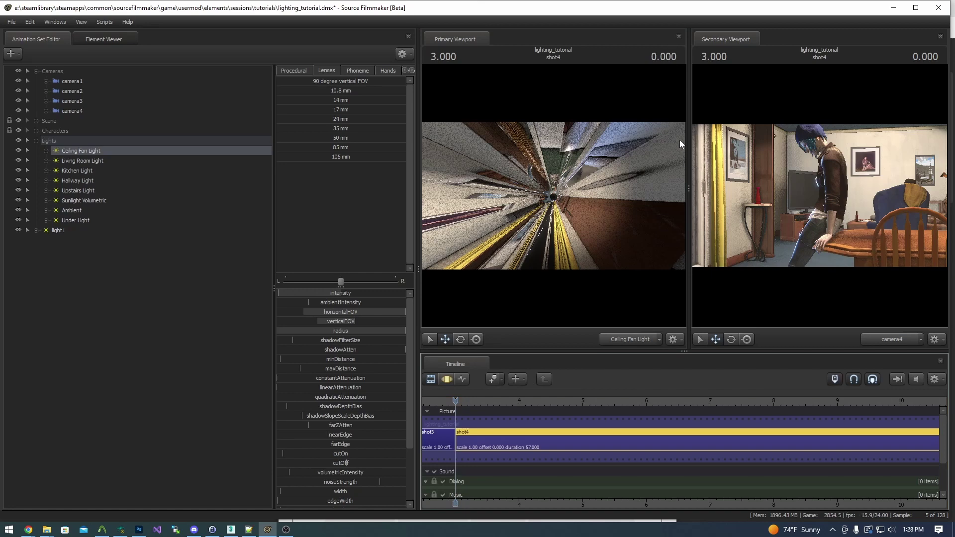
pyautogui.moveTo(689, 122); pyautogui.dragTo(428, 129)
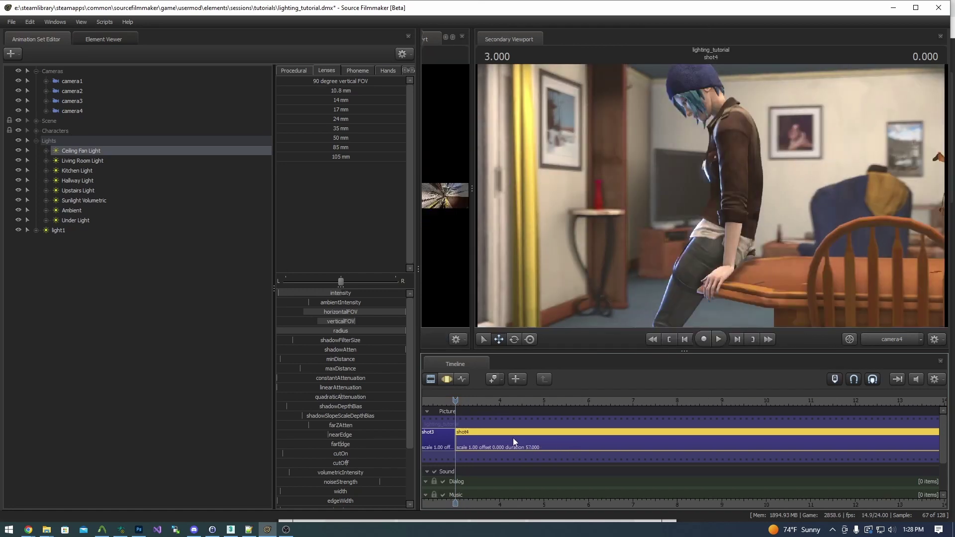
# Step: Rename light1 in shot4 to "Rimlight 1" and move it into the Lights group
pyautogui.scroll(-4, 512, 443)
pyautogui.click(59, 230)
pyautogui.rightClick(64, 232)
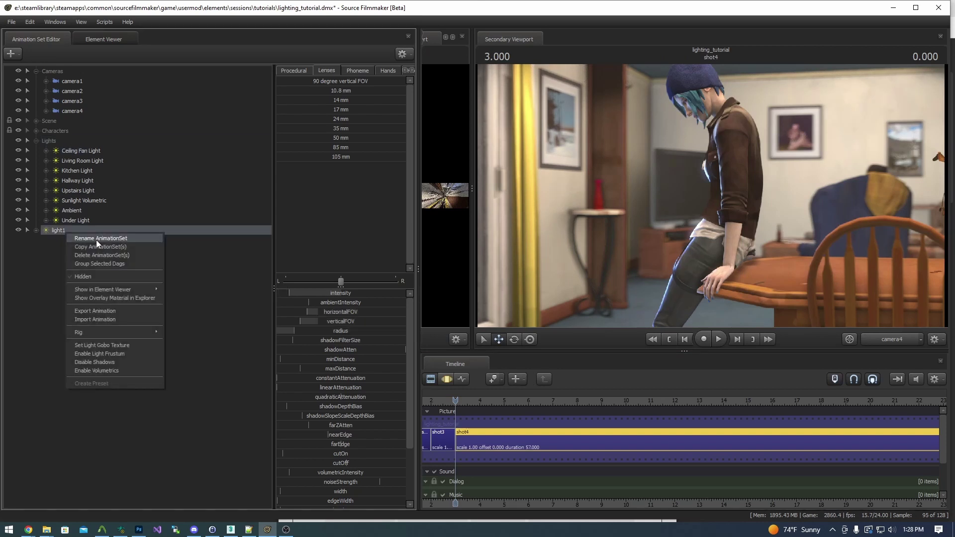
pyautogui.click(97, 239)
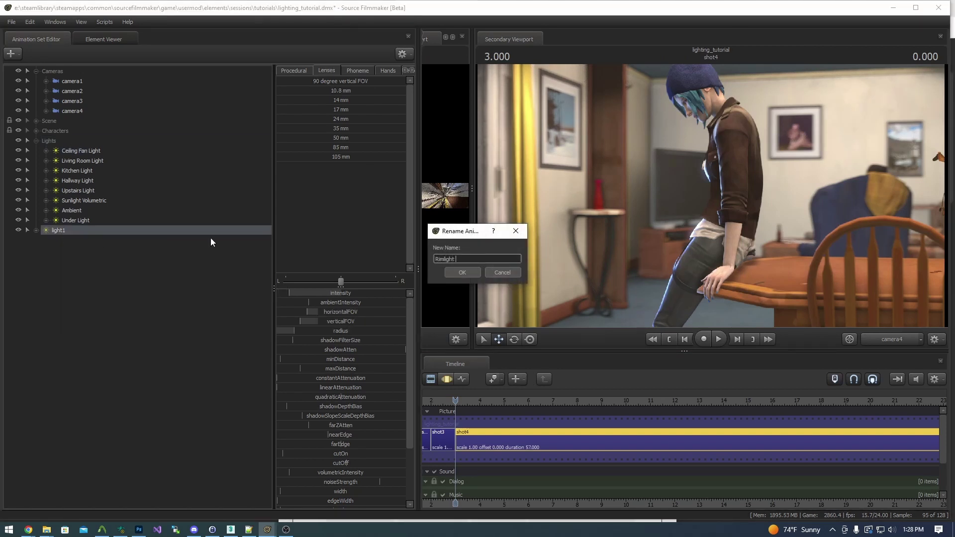
pyautogui.click(462, 272)
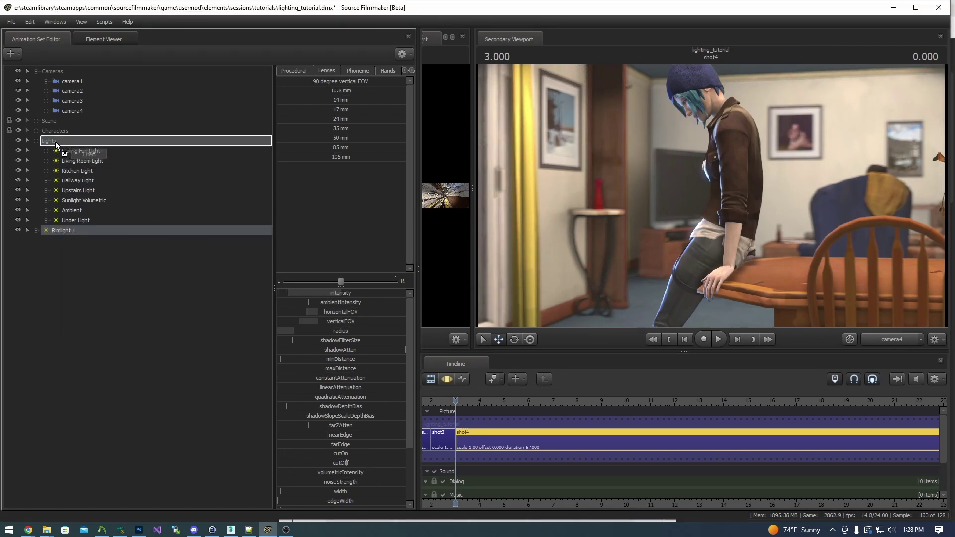
pyautogui.scroll(2, 470, 446)
pyautogui.scroll(2, 534, 421)
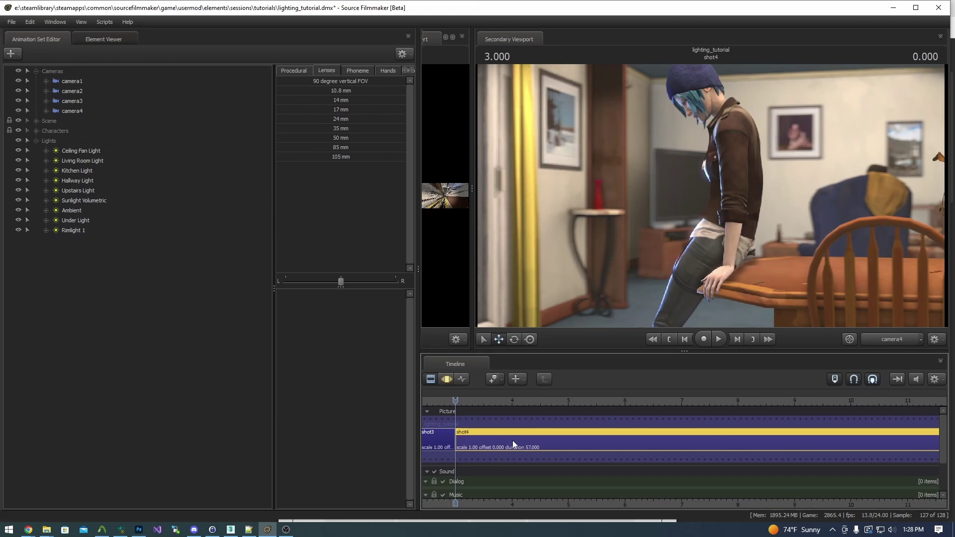
# Step: Return to shot1, select its Ceiling Fan Light, and edit the slider range of its intensity
pyautogui.press('Up')
pyautogui.press('Up')
pyautogui.press('Up')
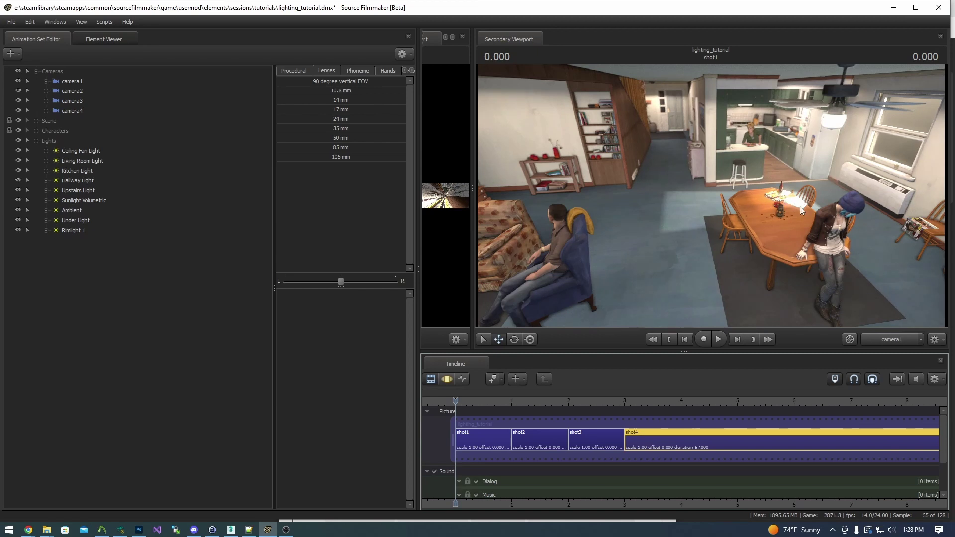
pyautogui.click(482, 441)
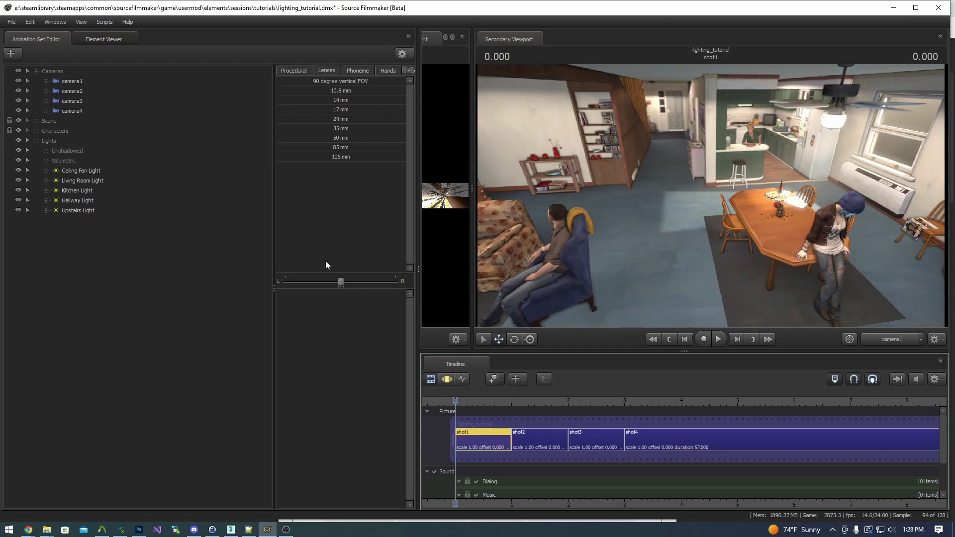
pyautogui.click(90, 171)
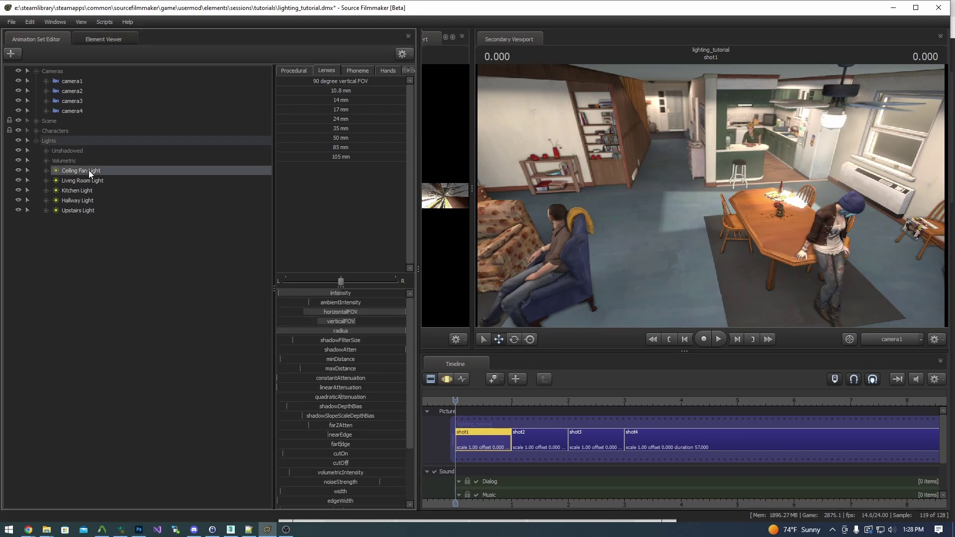
pyautogui.click(444, 380)
pyautogui.rightClick(333, 293)
pyautogui.click(387, 298)
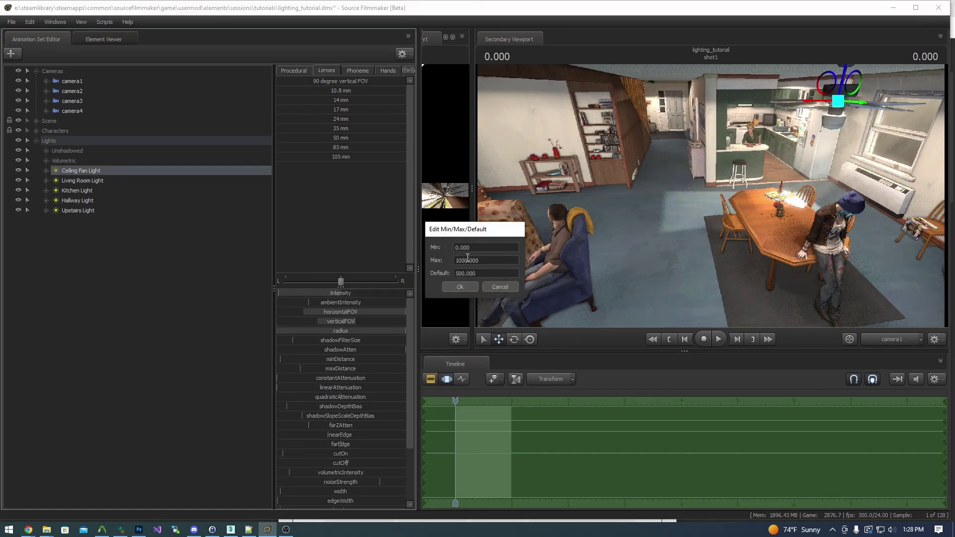
pyautogui.click(461, 285)
# Step: Adjust the Ceiling Fan Light's intensity in shot1, checking the refined render in camera1's view between changes
pyautogui.moveTo(286, 293); pyautogui.dragTo(292, 293)
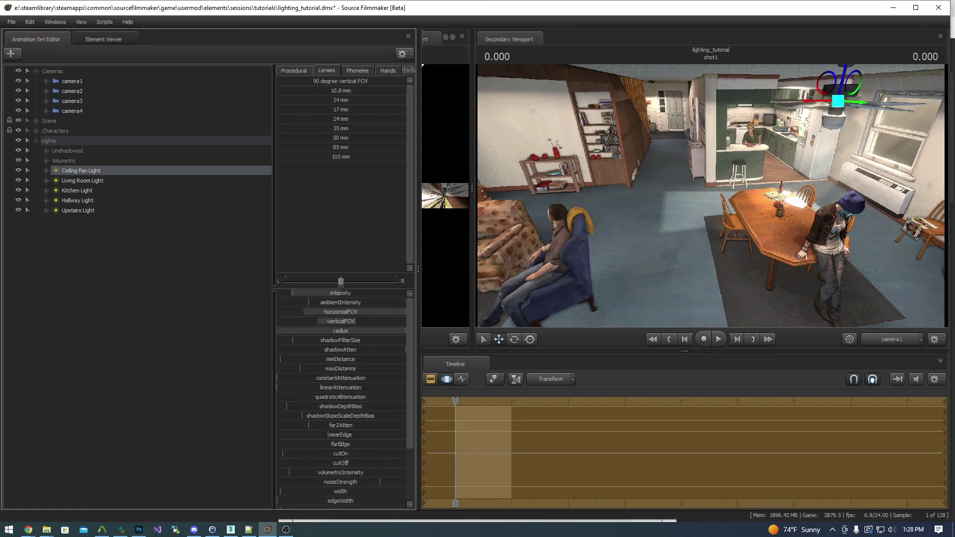
pyautogui.press('F2')
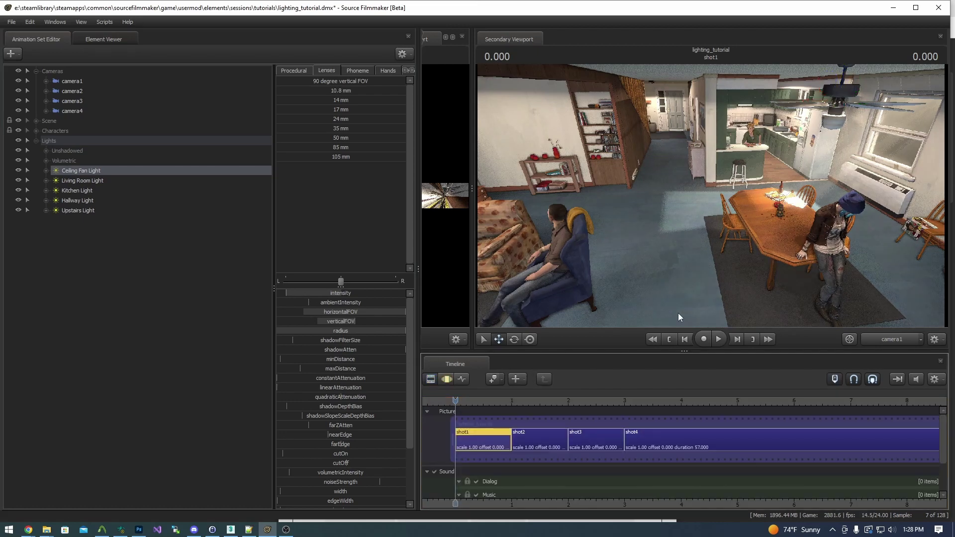
pyautogui.click(448, 379)
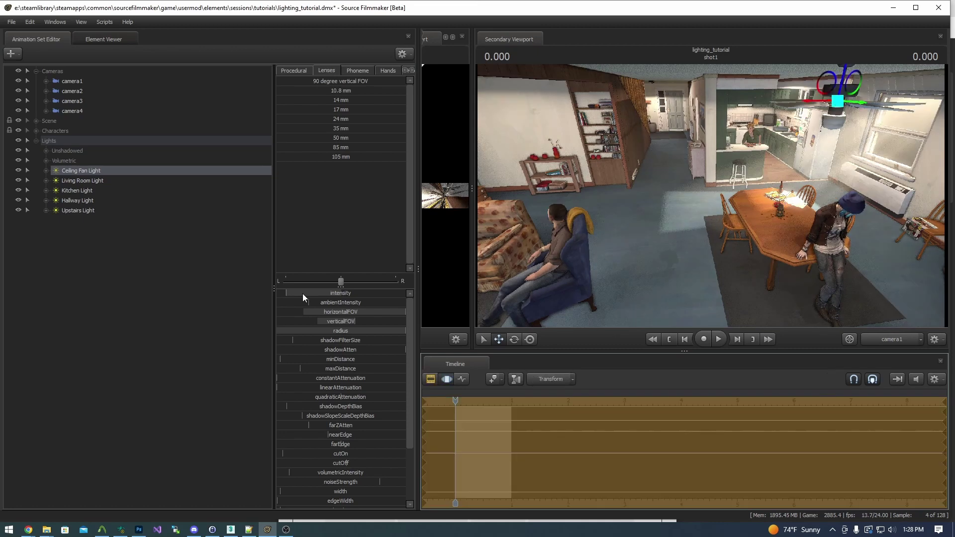
pyautogui.moveTo(303, 293); pyautogui.dragTo(302, 294)
pyautogui.click(97, 224)
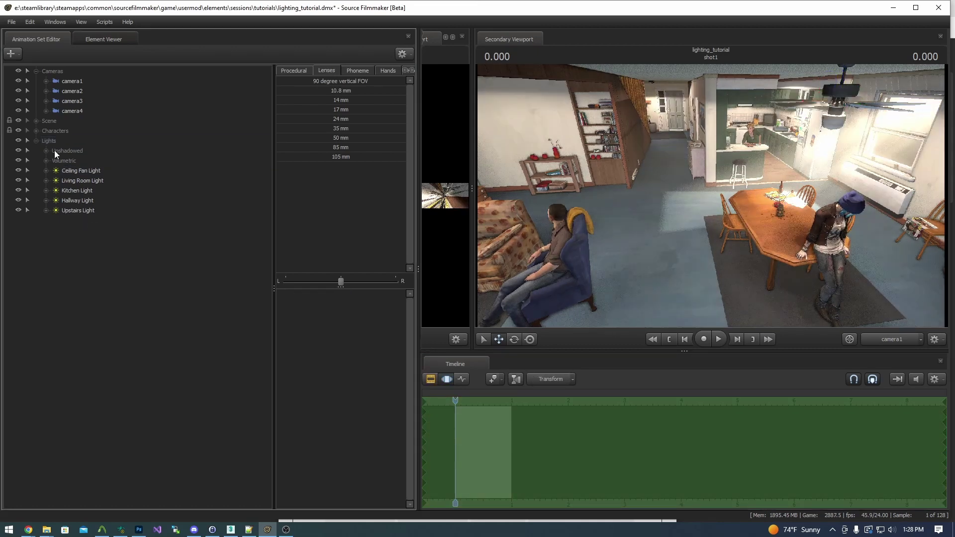
# Step: Expand the Volumetric group and toggle Sunlight Volumetric off and on to compare its effect on shot1
pyautogui.click(46, 160)
pyautogui.click(20, 170)
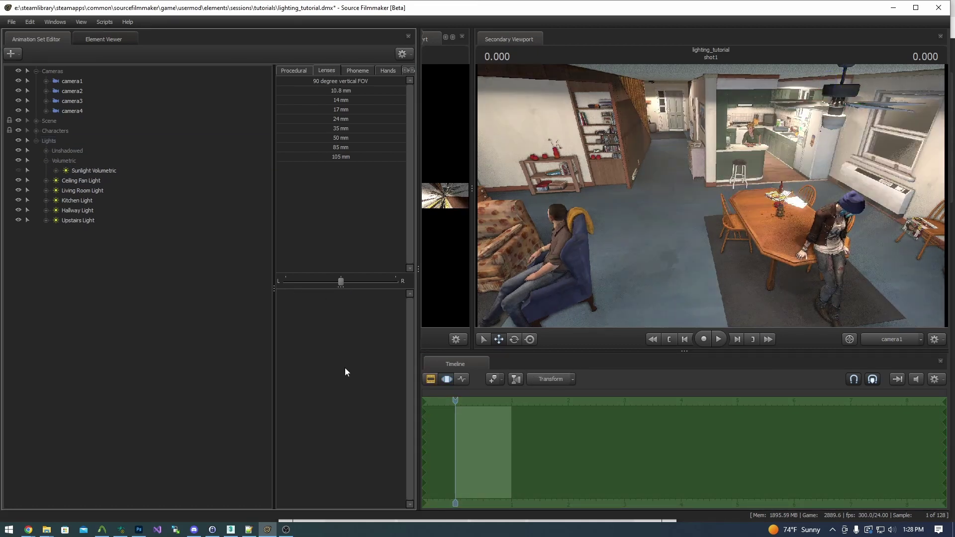
pyautogui.click(429, 380)
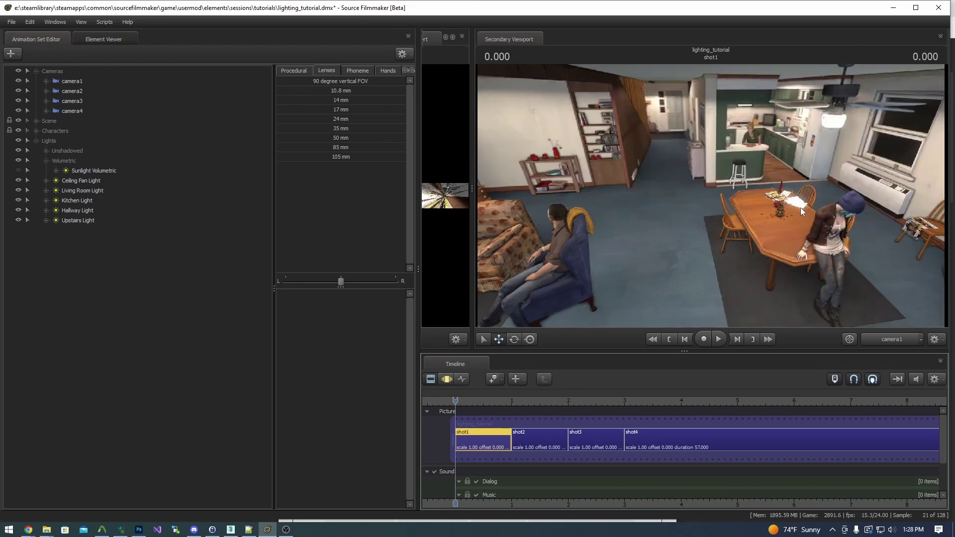
pyautogui.click(16, 170)
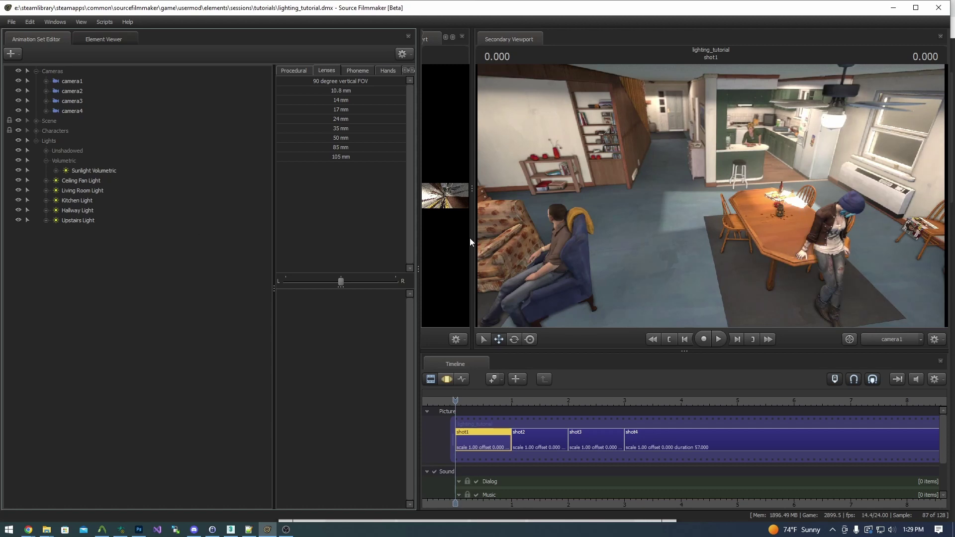
# Step: Enlarge the primary viewport, disable lighting, and fly the Work Camera in close to the papers on the dining table
pyautogui.moveTo(470, 242); pyautogui.dragTo(685, 242)
pyautogui.rightClick(585, 224)
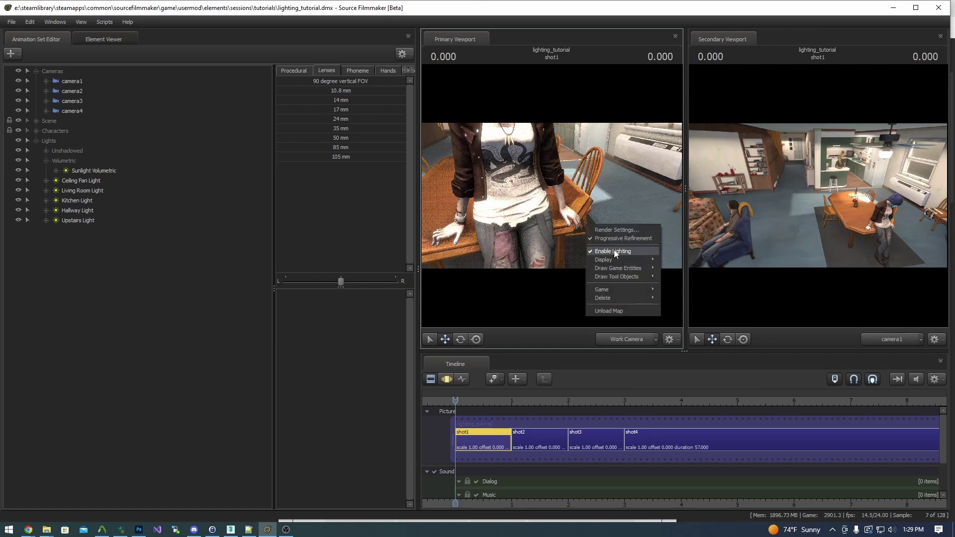
pyautogui.click(615, 251)
pyautogui.moveTo(591, 243)
pyautogui.mouseDown()
pyautogui.moveTo(605, 197)
pyautogui.moveTo(605, 264)
pyautogui.moveTo(572, 259)
pyautogui.moveTo(533, 201)
pyautogui.mouseUp()
pyautogui.press('w')
pyautogui.press('w')
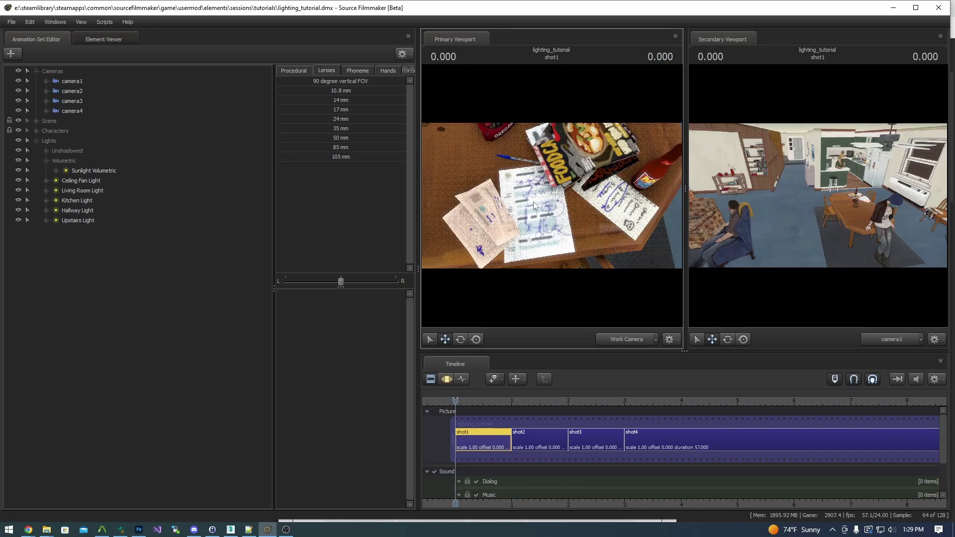
# Step: Expand the Scene group's house models and toggle the kitchen and living room models' visibility to identify which one contains the table papers
pyautogui.click(36, 141)
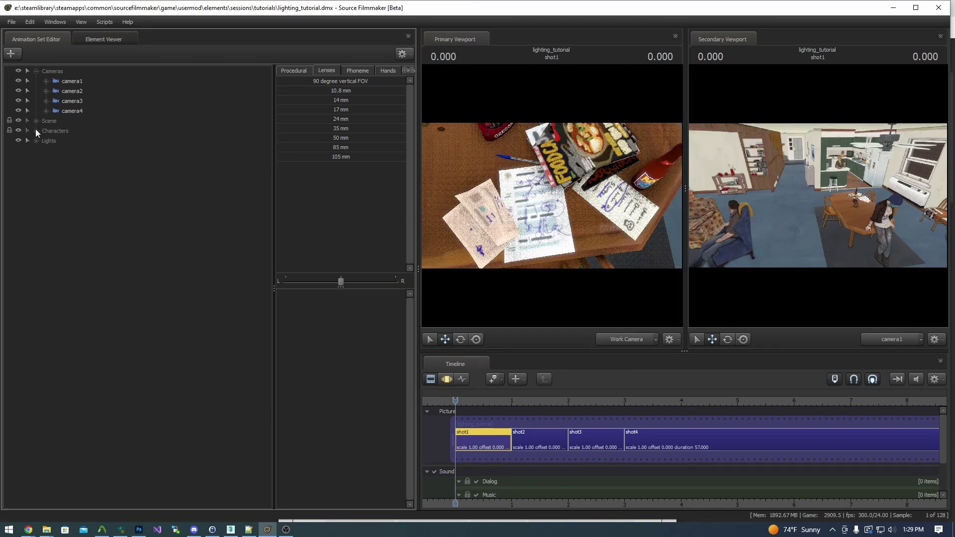
pyautogui.click(37, 121)
pyautogui.click(45, 140)
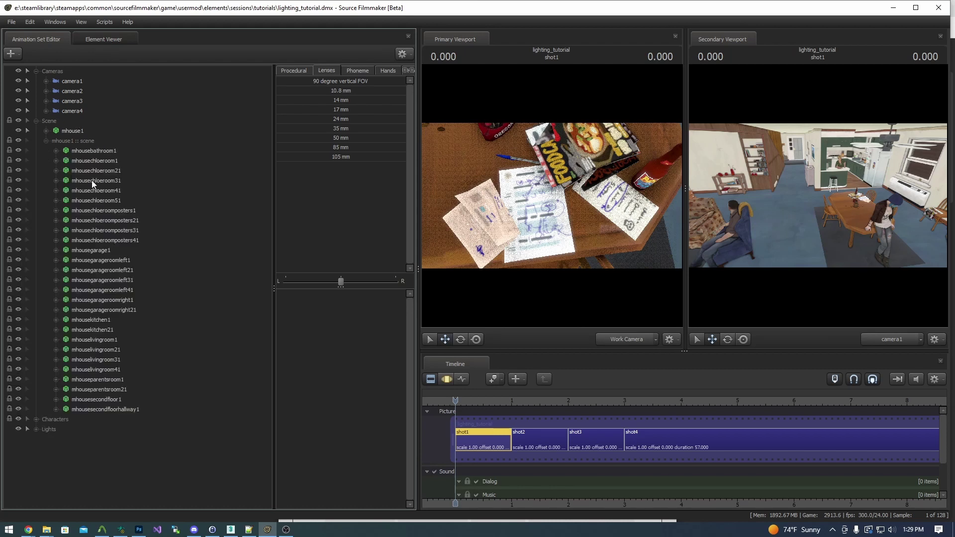
pyautogui.click(18, 319)
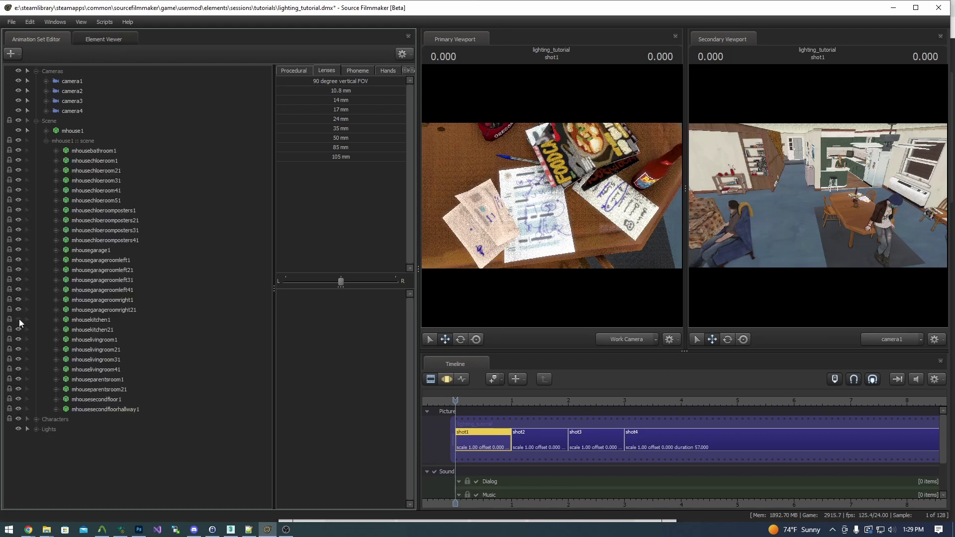
pyautogui.click(19, 320)
pyautogui.click(19, 329)
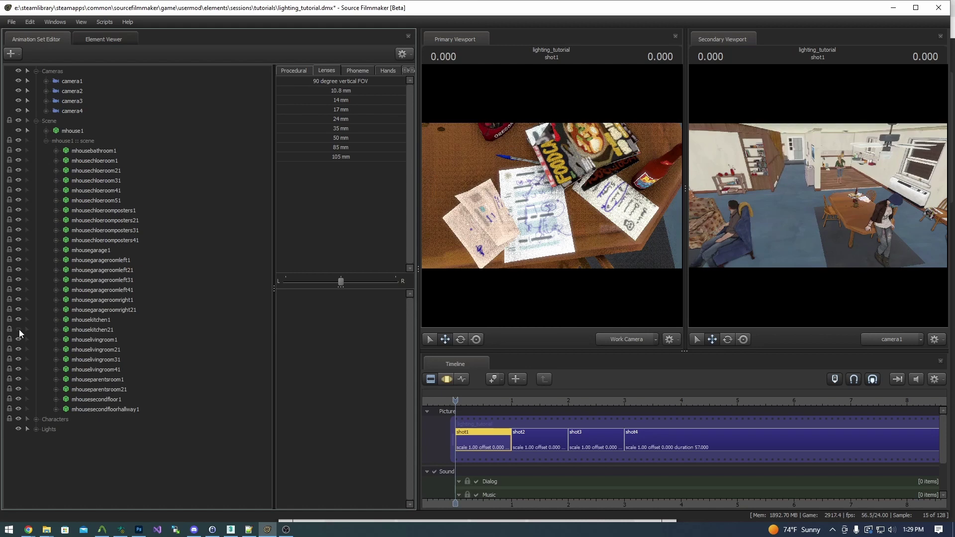
pyautogui.click(19, 329)
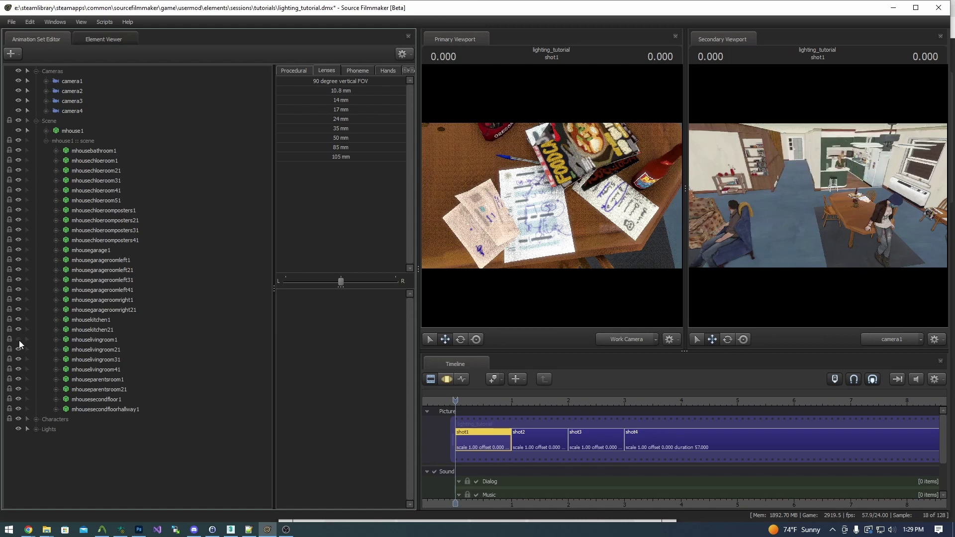
pyautogui.click(19, 350)
pyautogui.click(18, 349)
# Step: Add override materials to mhouselivingroom21, show its model in the Element Viewer, and select mhouse_paperstack in its materials list
pyautogui.rightClick(104, 349)
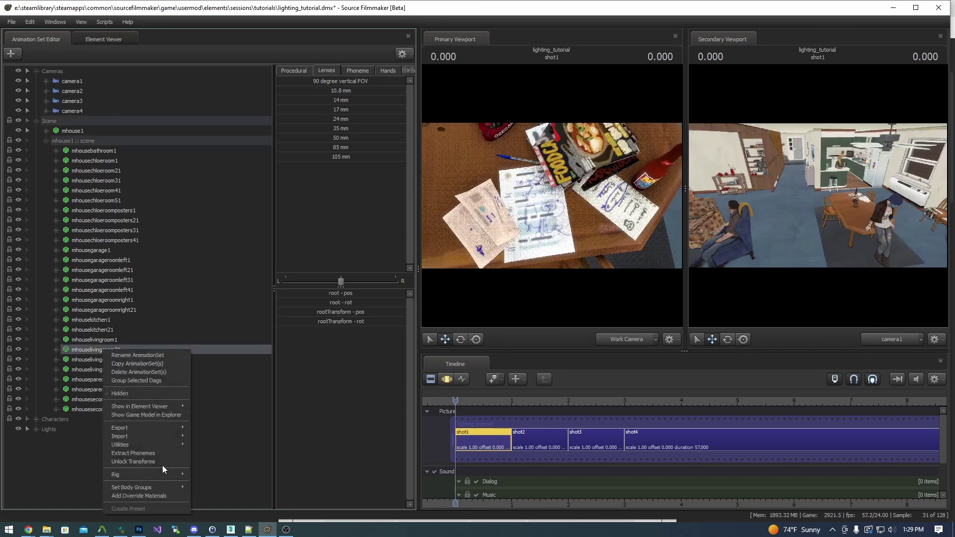
pyautogui.click(159, 496)
pyautogui.rightClick(110, 349)
pyautogui.moveTo(164, 407)
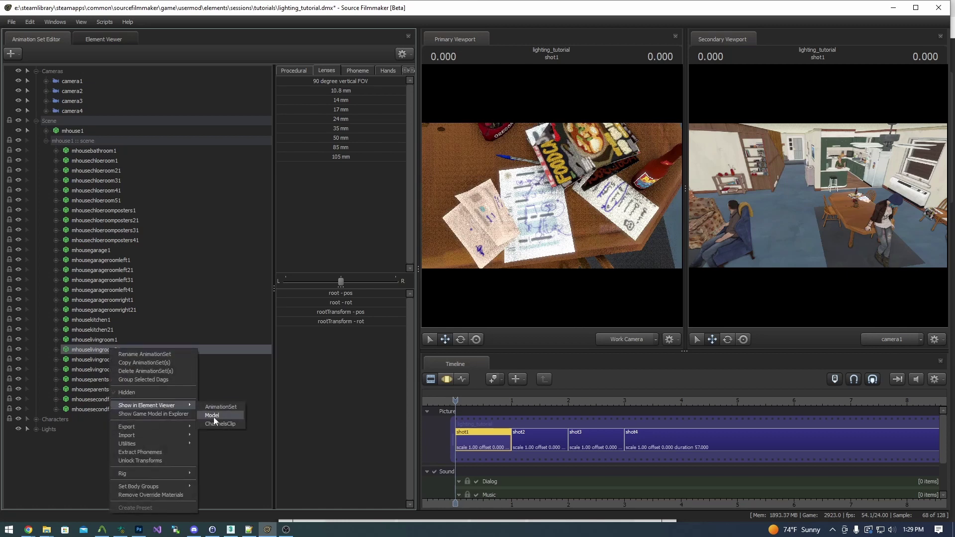
pyautogui.click(214, 417)
pyautogui.click(19, 269)
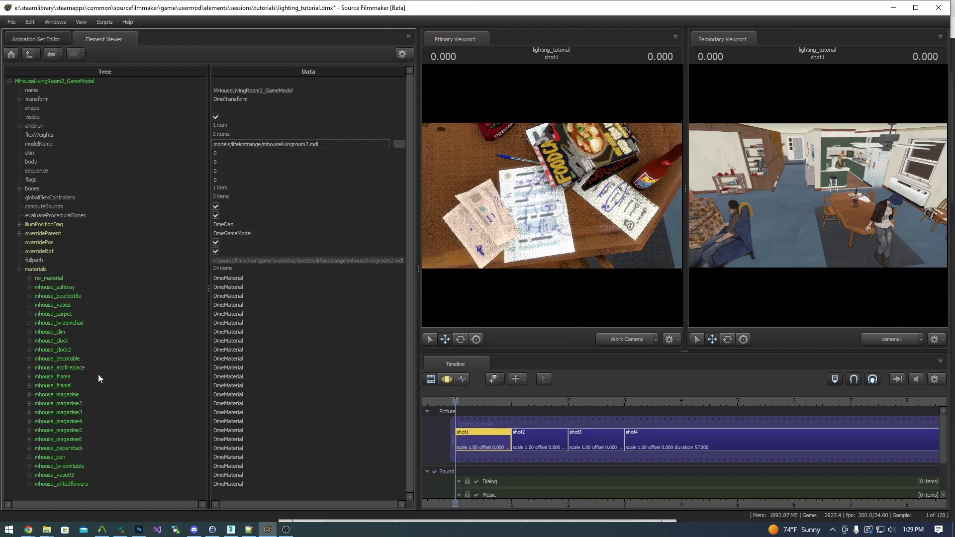
pyautogui.doubleClick(43, 449)
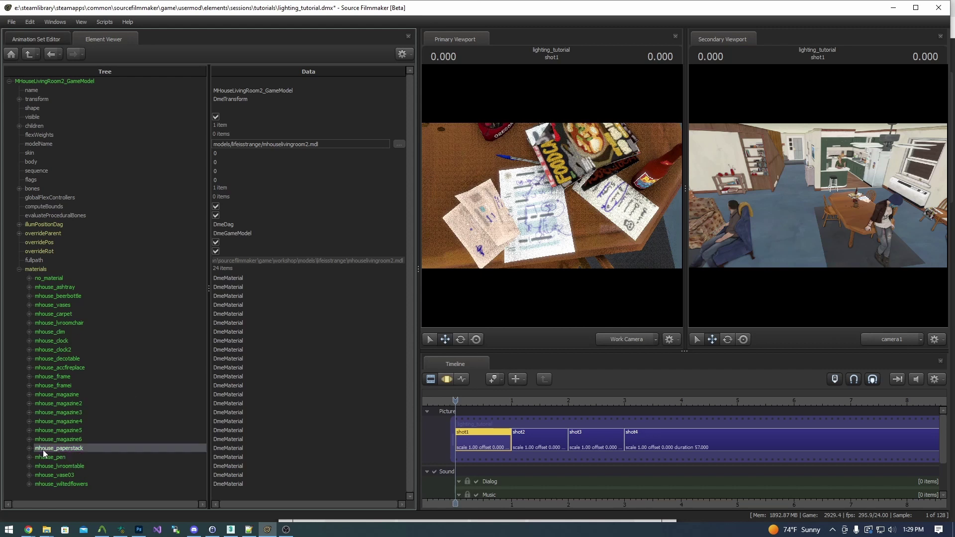
# Step: Add a float attribute named $color2 to the mhouse_paperstack material and set its value to 0.7
pyautogui.rightClick(64, 449)
pyautogui.moveTo(124, 484)
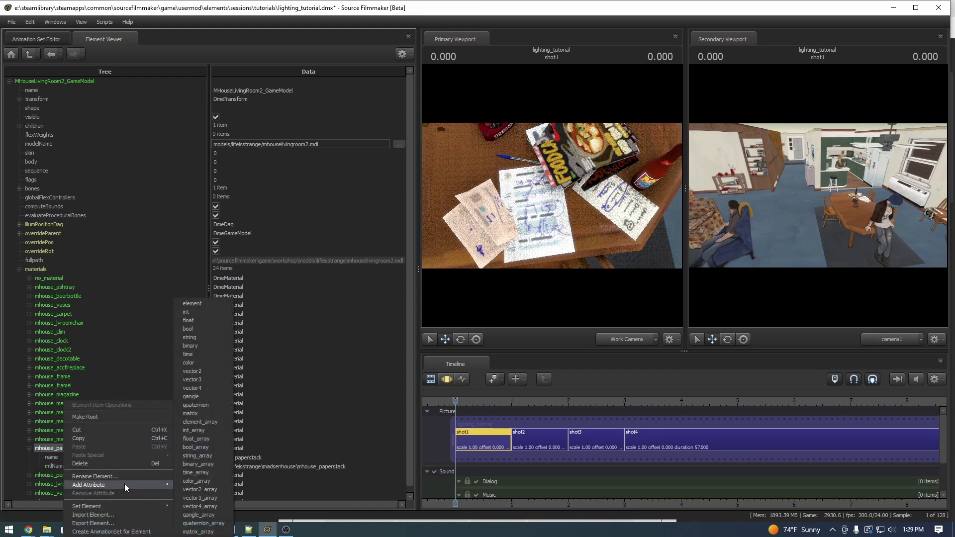
pyautogui.click(196, 322)
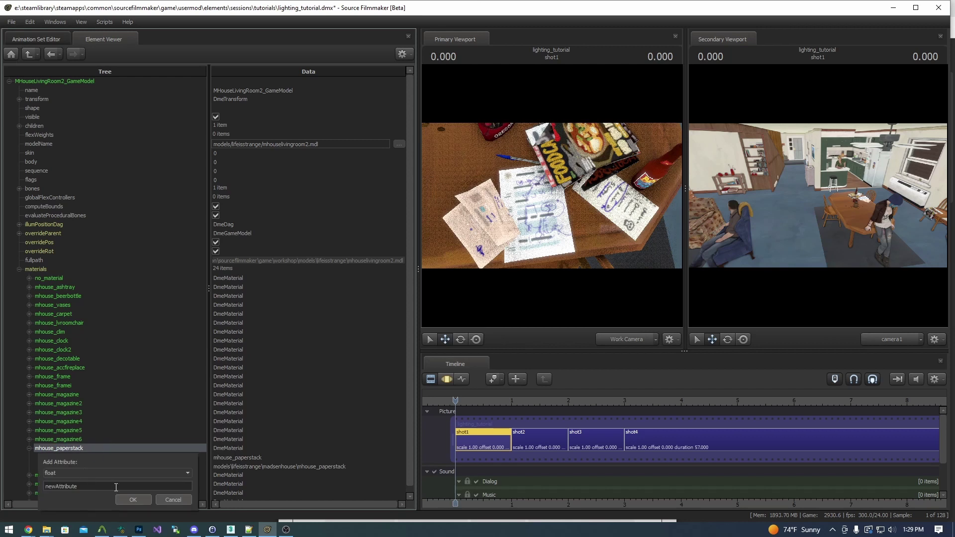
pyautogui.write('$color2')
pyautogui.click(130, 499)
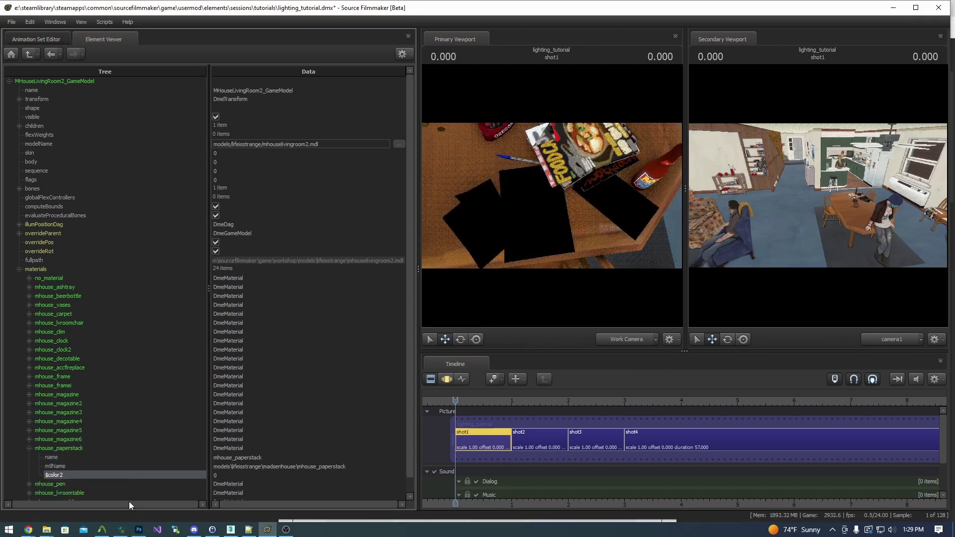
pyautogui.click(215, 475)
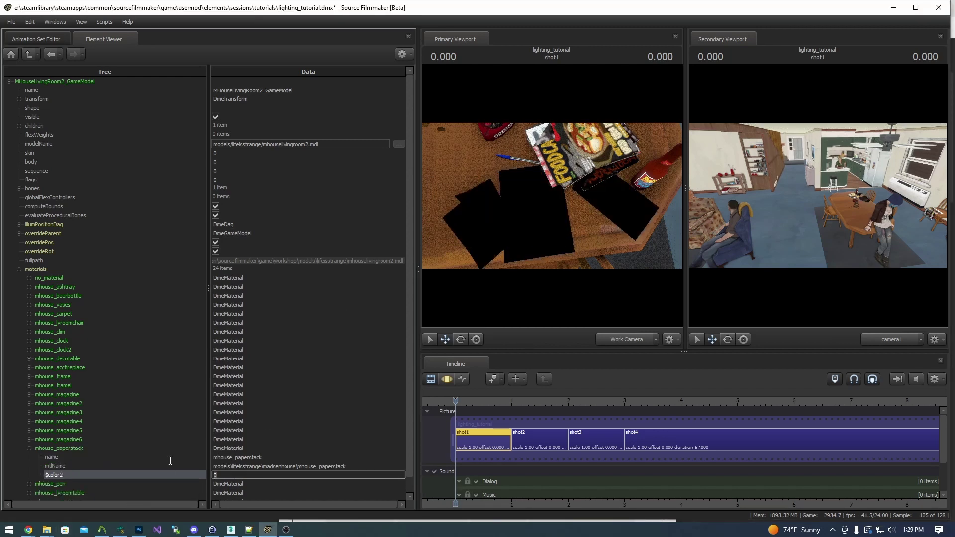
pyautogui.write('0.7')
pyautogui.press('Return')
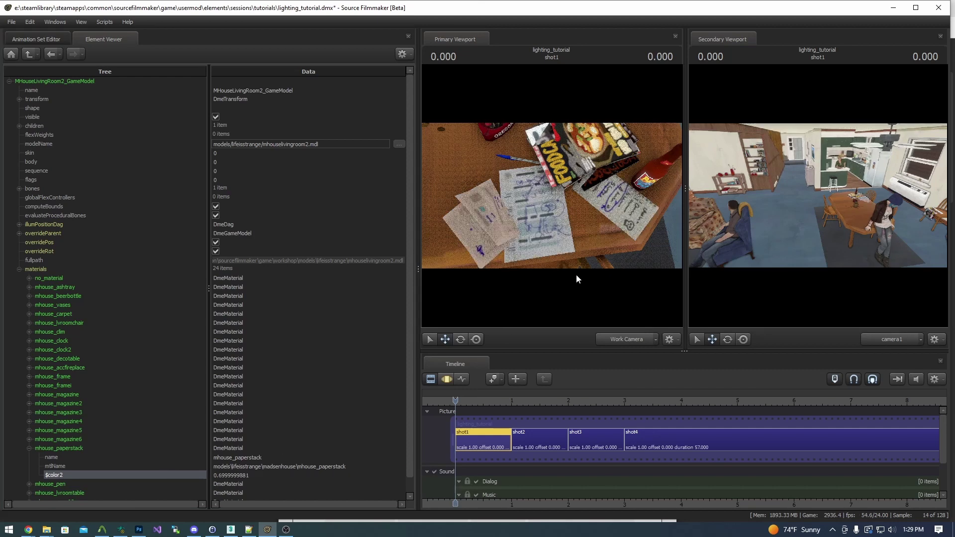
# Step: Re-enable lighting in the primary viewport and enlarge the secondary viewport showing the camera1 view
pyautogui.rightClick(556, 205)
pyautogui.click(570, 232)
pyautogui.moveTo(685, 120); pyautogui.dragTo(473, 124)
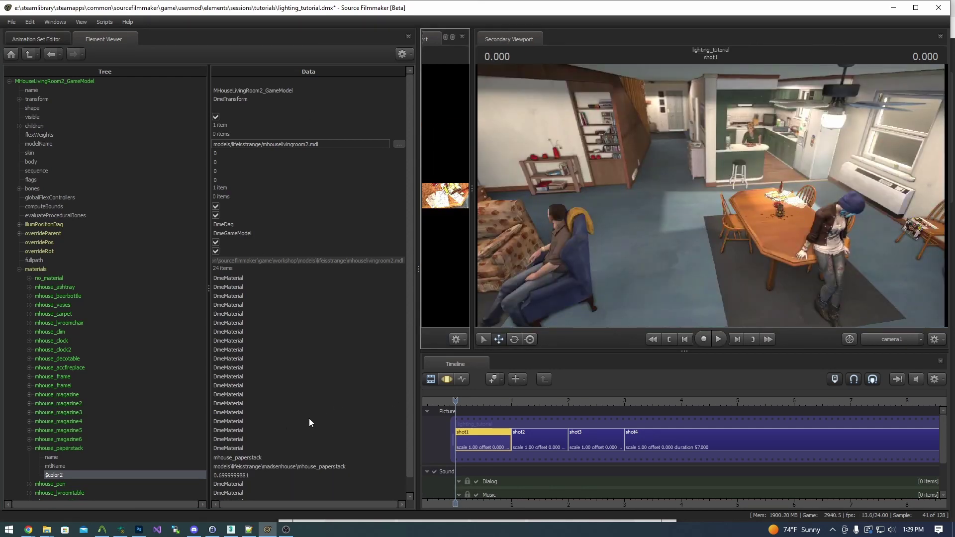
# Step: Try a $color2 value of 0.5 on the mhouse_paperstack material
pyautogui.doubleClick(264, 475)
pyautogui.write('0.5')
pyautogui.press('Return')
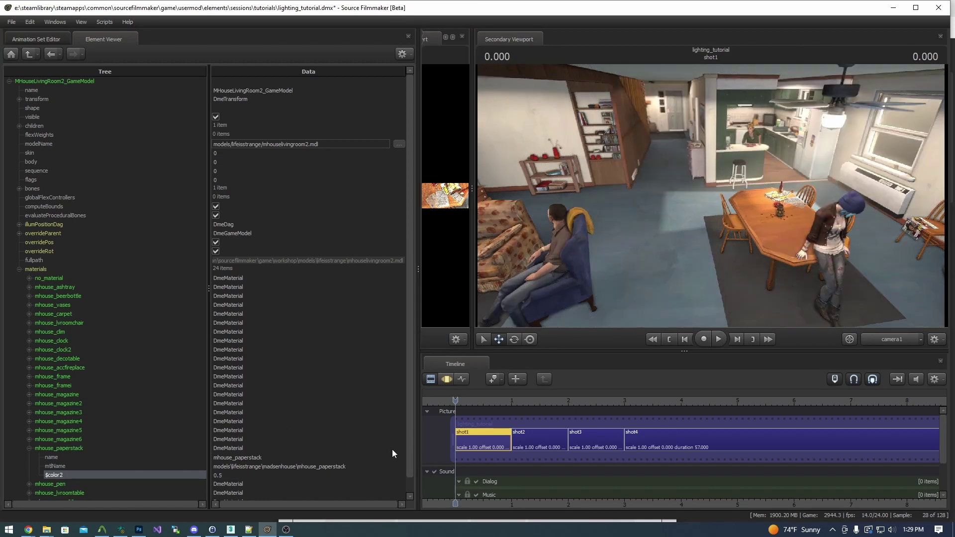
# Step: Set the $color2 attribute of mhouse_paperstack to 0.6 and return to the Animation Set Editor
pyautogui.doubleClick(269, 475)
pyautogui.write('0.6')
pyautogui.press('Return')
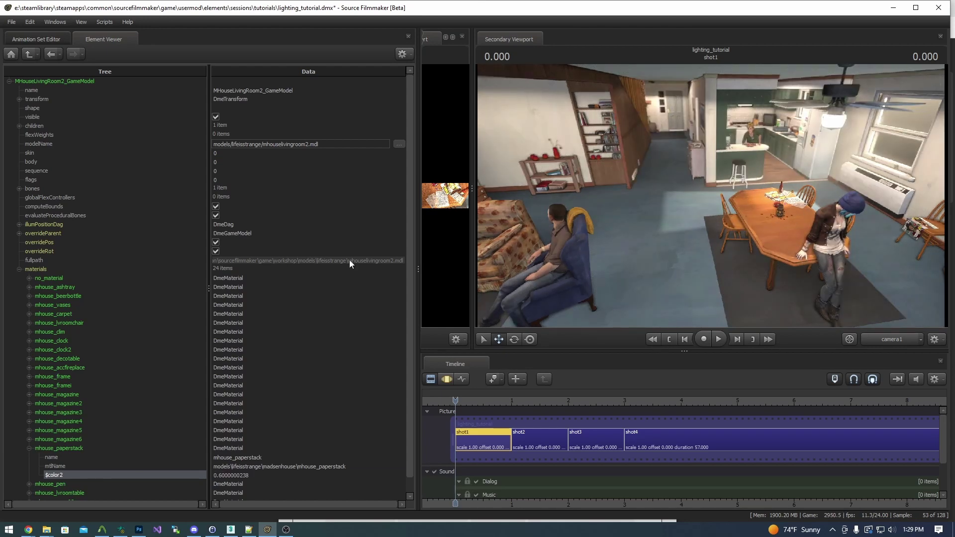
pyautogui.click(43, 40)
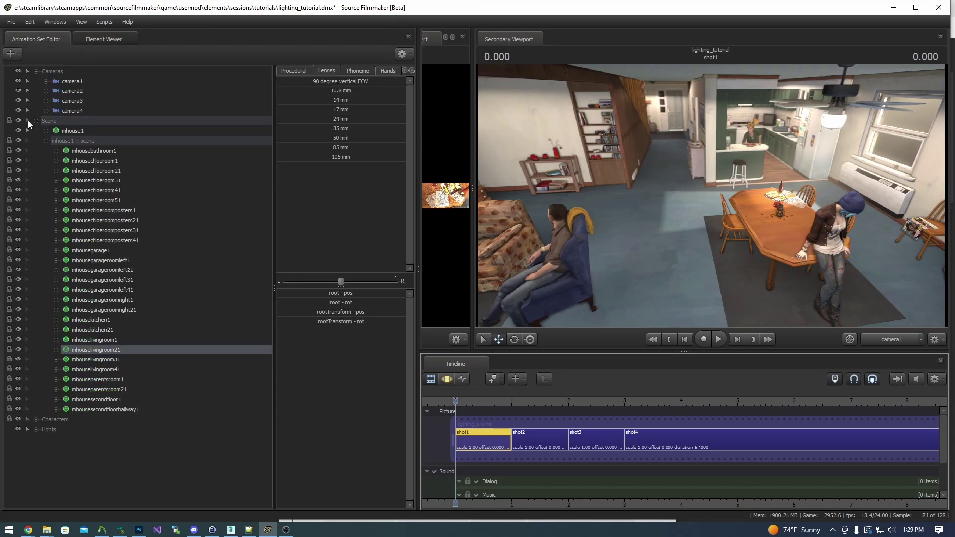